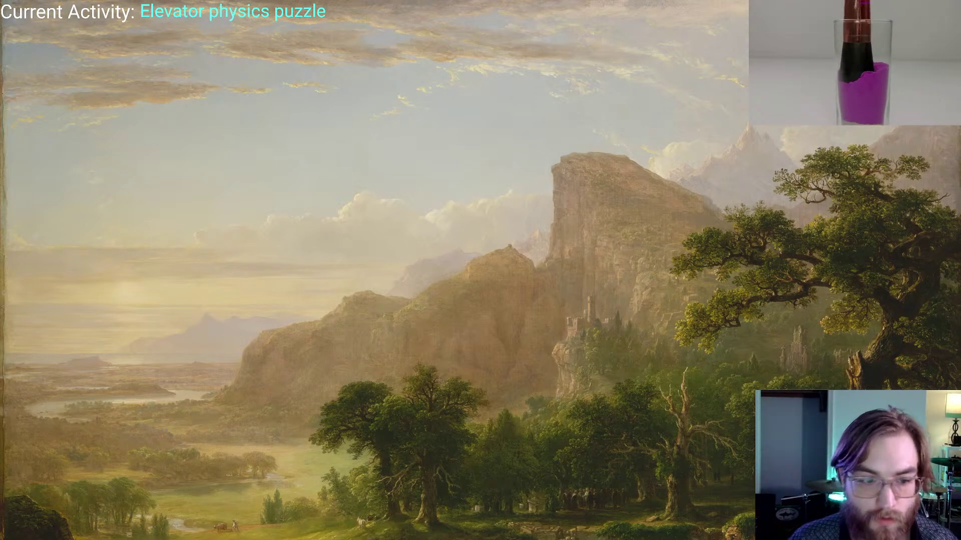
Switch to GIMP and resize its window to fill about the left three quarters of the screen
key("alt+Tab")
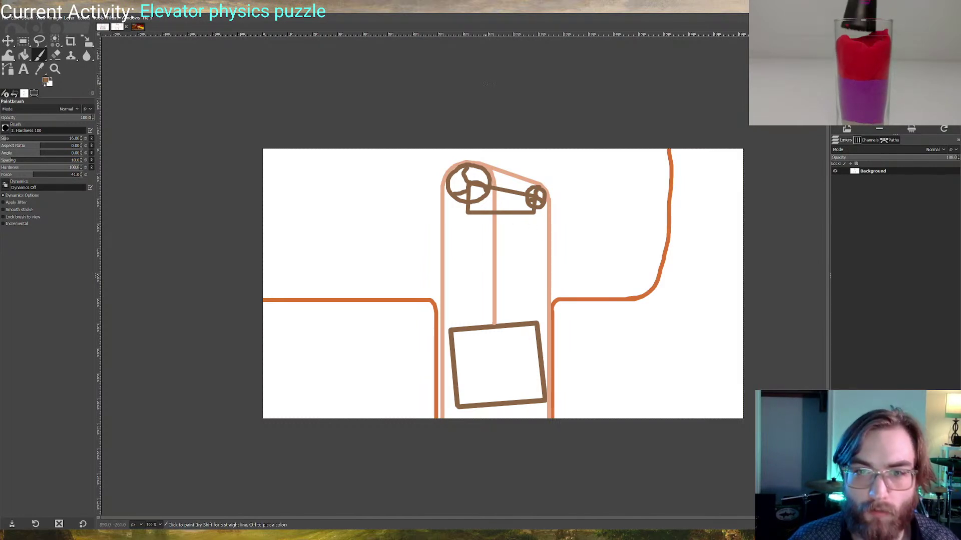
left_click_drag(492, 11, 365, 13)
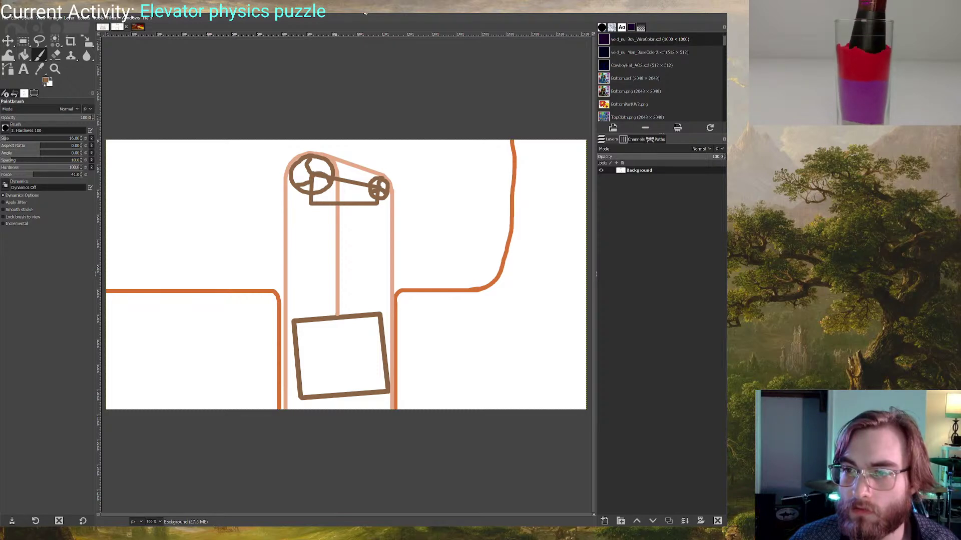
key("super+Left")
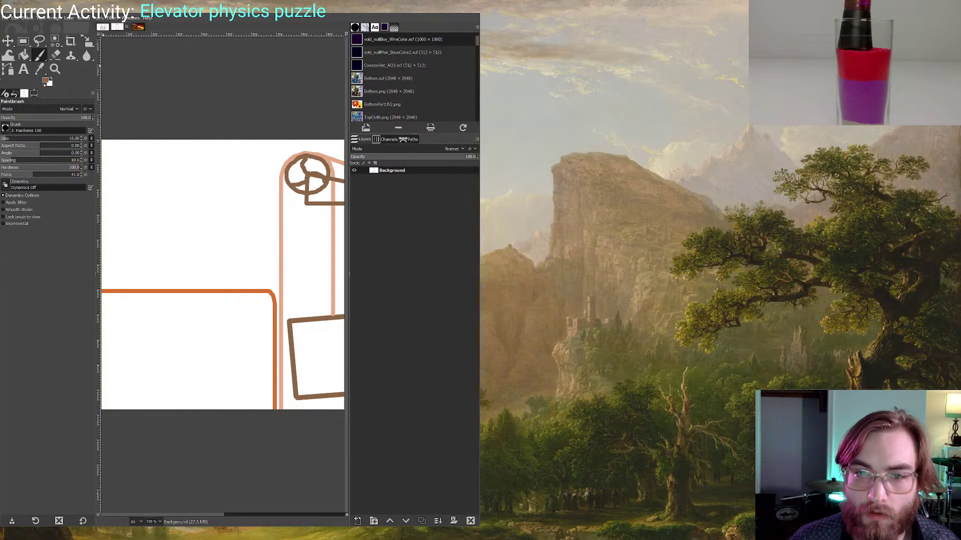
left_click_drag(479, 270, 712, 270)
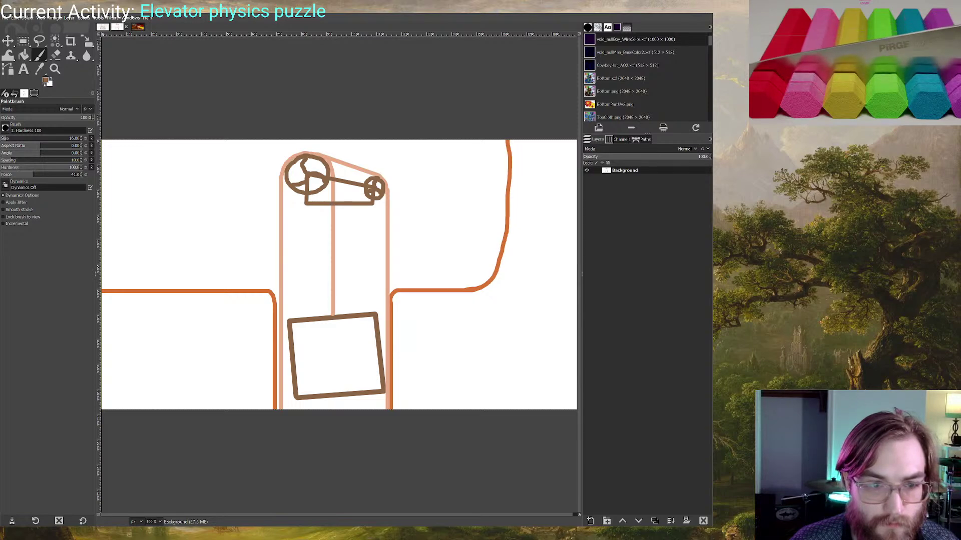
left_click_drag(712, 270, 741, 270)
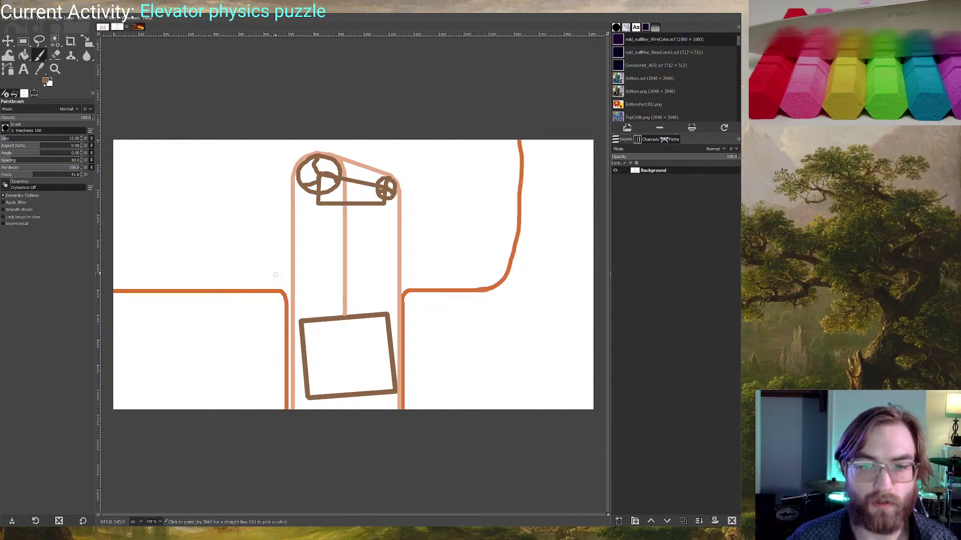
Set the Paintbrush foreground colour to red
scroll(364, 257, "down", 2)
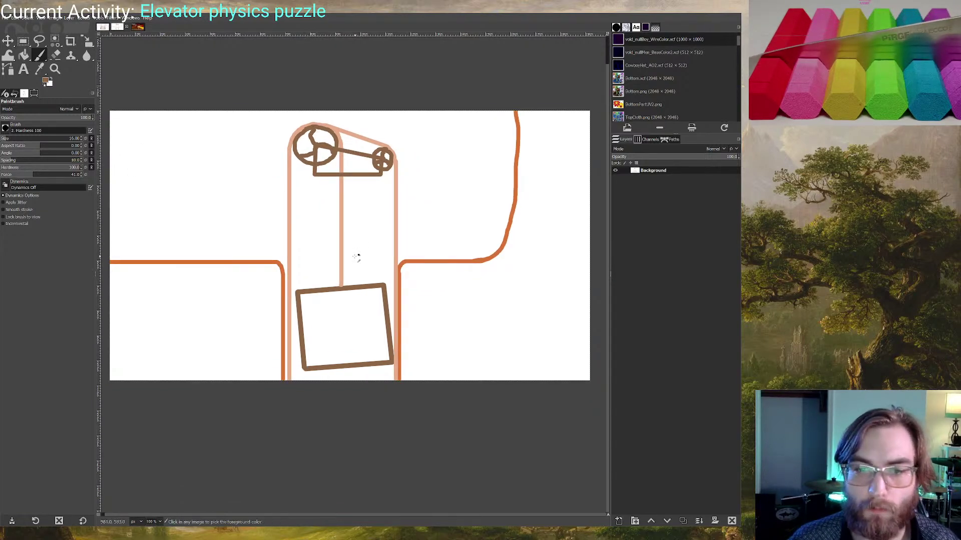
scroll(358, 257, "left", 2)
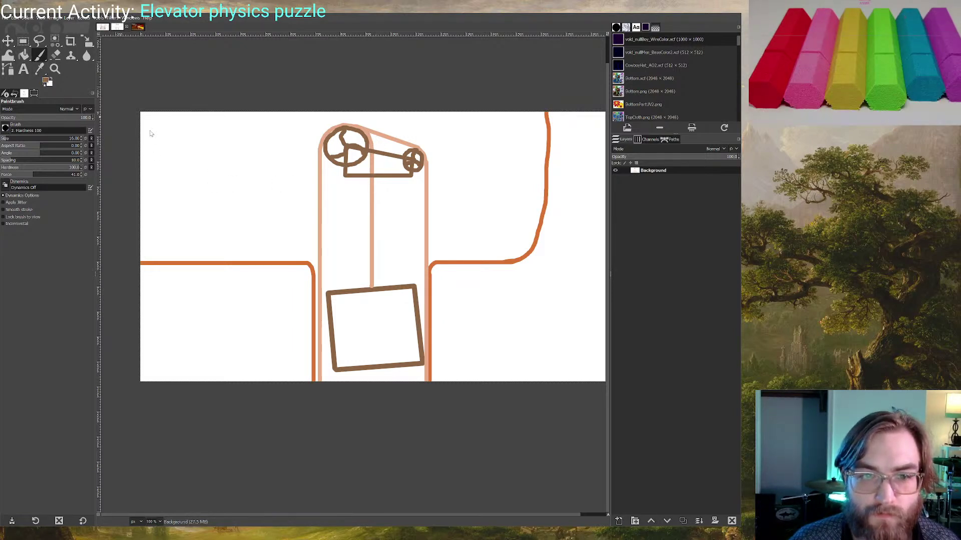
left_click(162, 104)
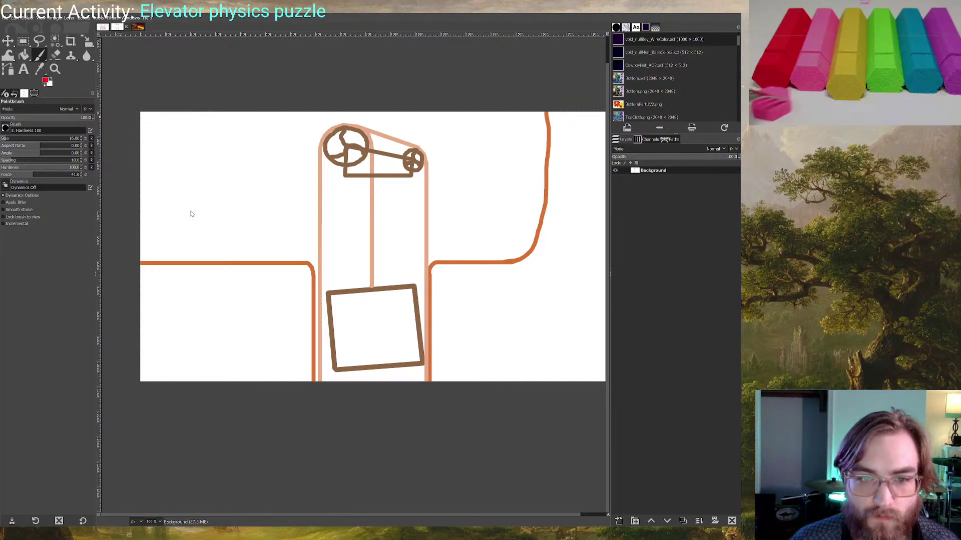
Circle the elevator car freehand in red and undo the marks
mouse_move(394, 260)
left_mouse_down()
mouse_move(320, 273)
mouse_move(332, 264)
left_mouse_up()
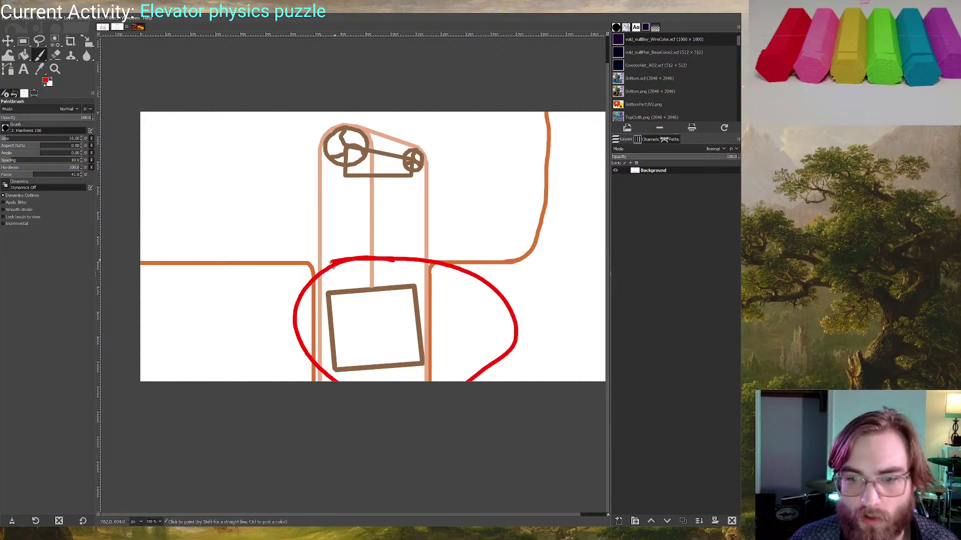
key("ctrl+z")
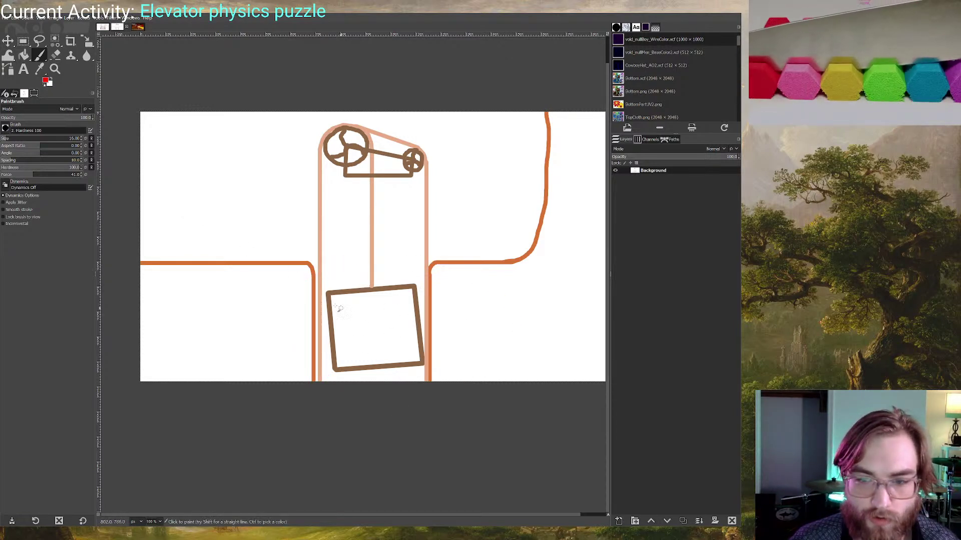
left_click_drag(344, 271, 323, 279)
key("ctrl+z")
Paint a red stick figure standing inside the tilted elevator car
left_click_drag(363, 363, 371, 342)
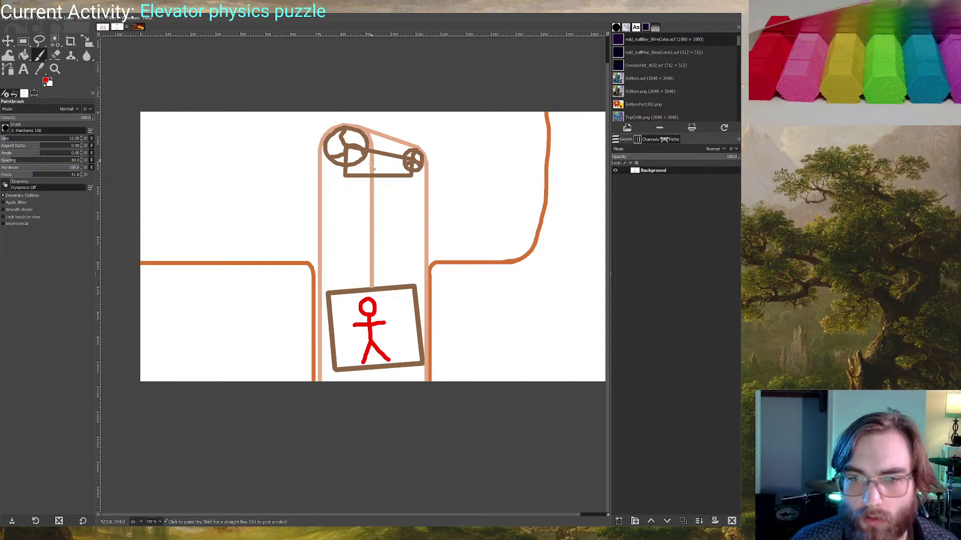
left_click_drag(347, 109, 399, 125)
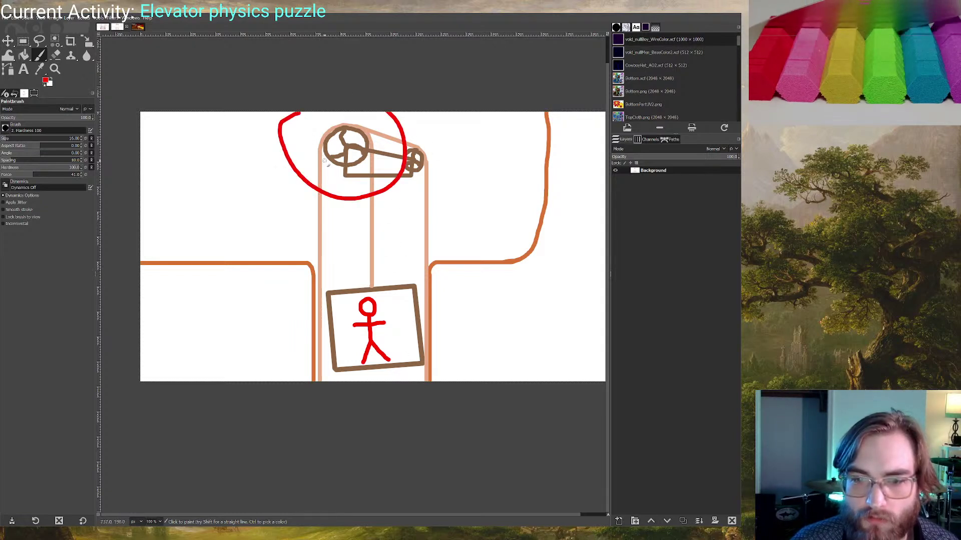
key("ctrl+z")
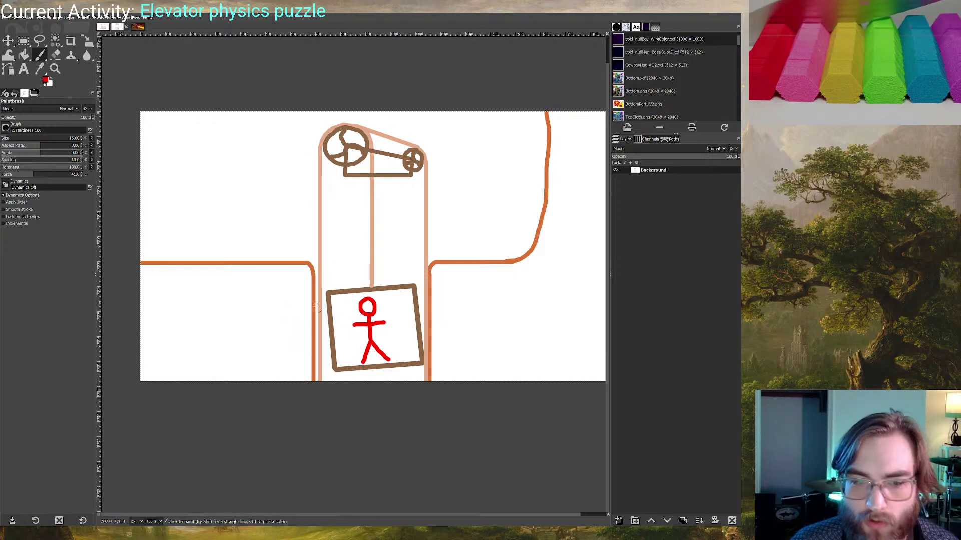
Try cutting the stick figure out with a rectangular selection, pasting it back and shifting it around inside the car
key("r")
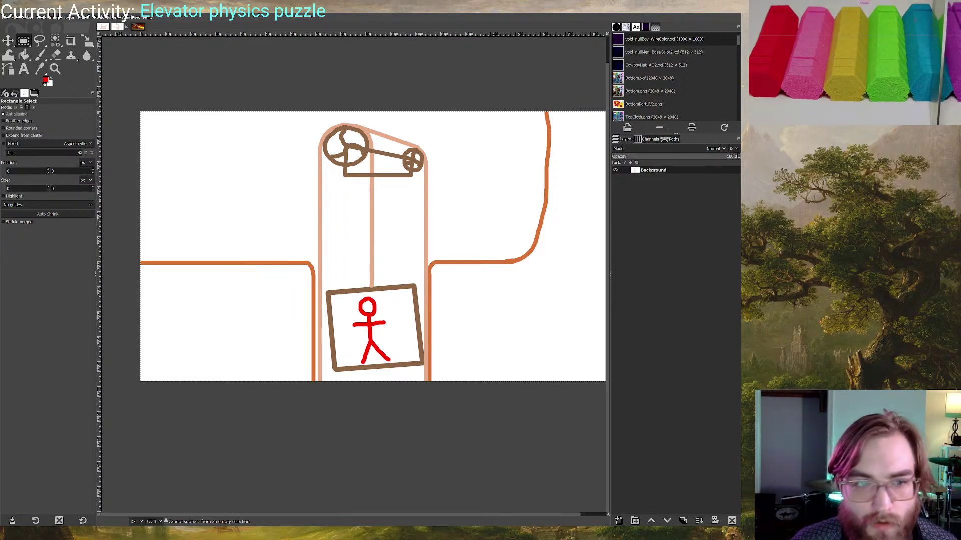
left_click_drag(348, 295, 394, 363)
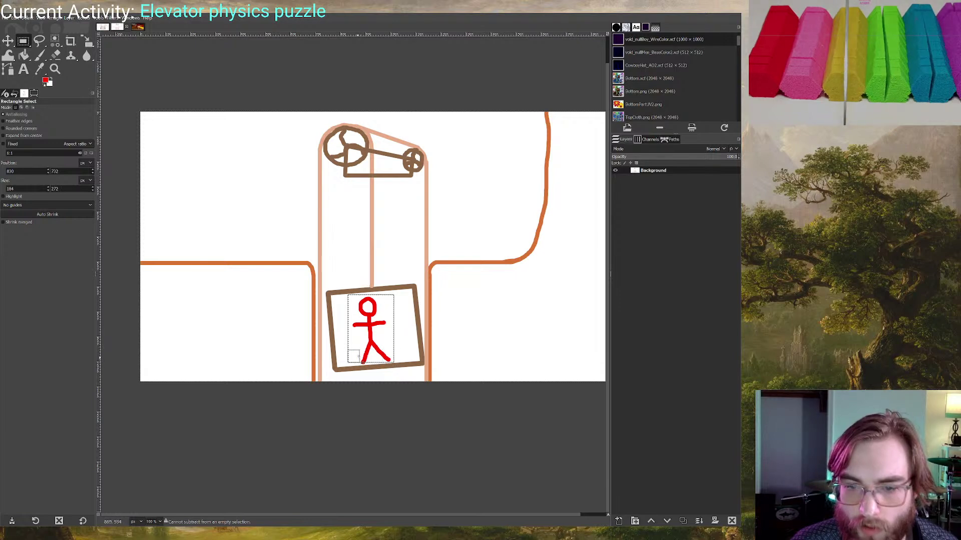
key("ctrl+x")
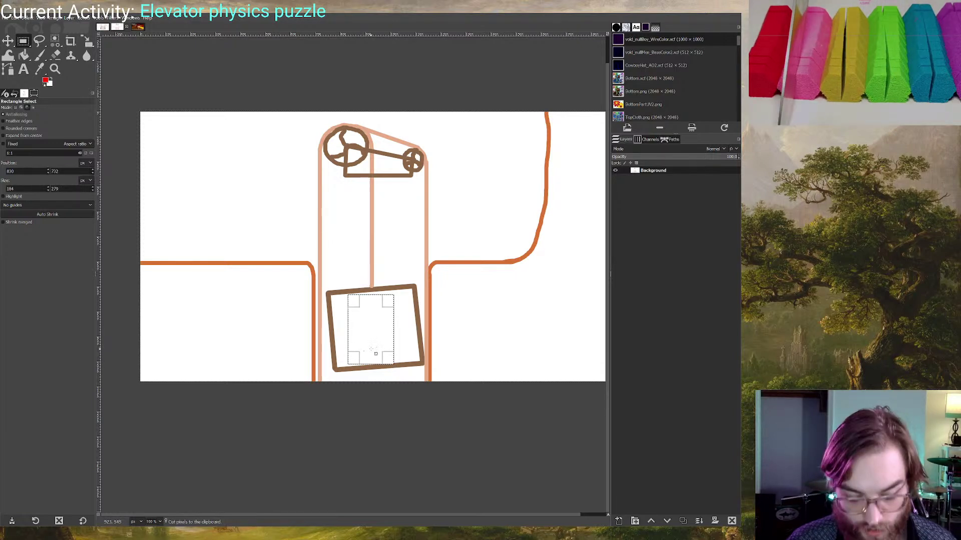
key("ctrl+v")
mouse_move(356, 335)
left_mouse_down()
mouse_move(346, 343)
mouse_move(349, 320)
left_mouse_up()
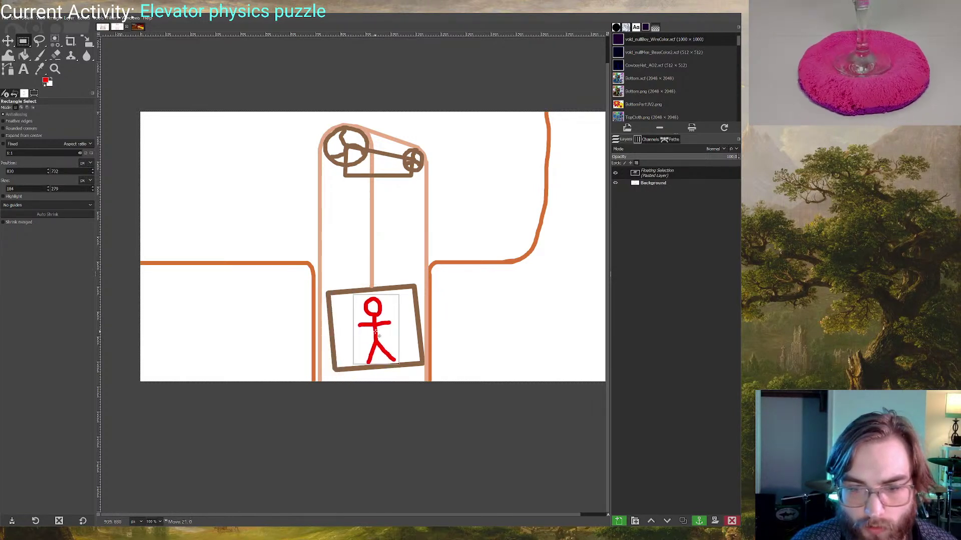
key("ctrl+z")
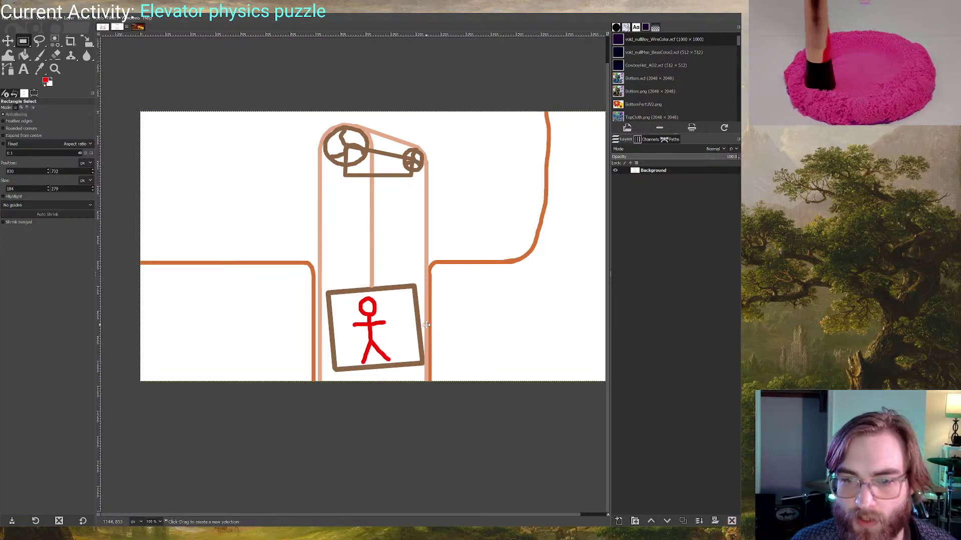
Paint a solid grey square with the Paintbrush over the rope below the small pulley, just above the ledge
middle_click_drag(410, 344, 422, 344)
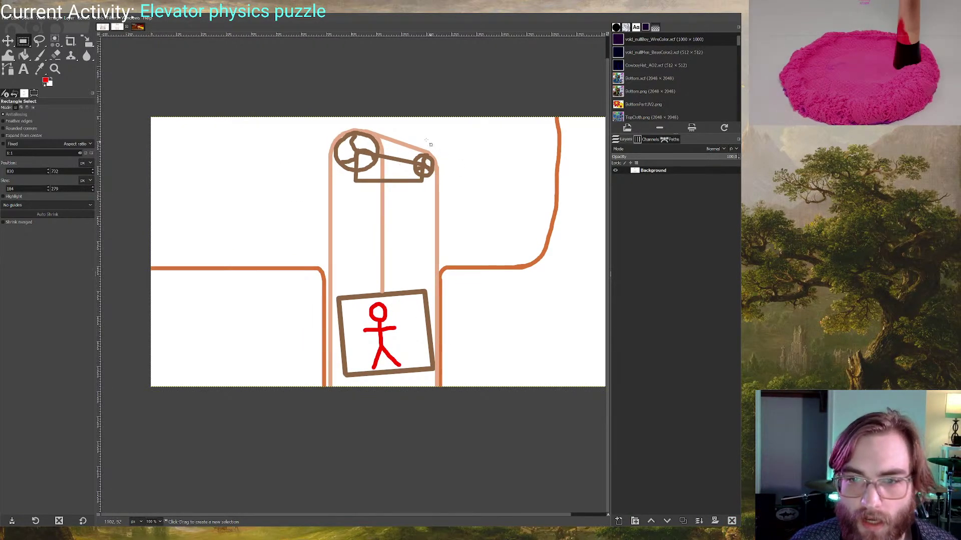
key("p")
mouse_move(428, 128)
left_mouse_down()
mouse_move(395, 195)
mouse_move(443, 119)
left_mouse_up()
key("ctrl+z")
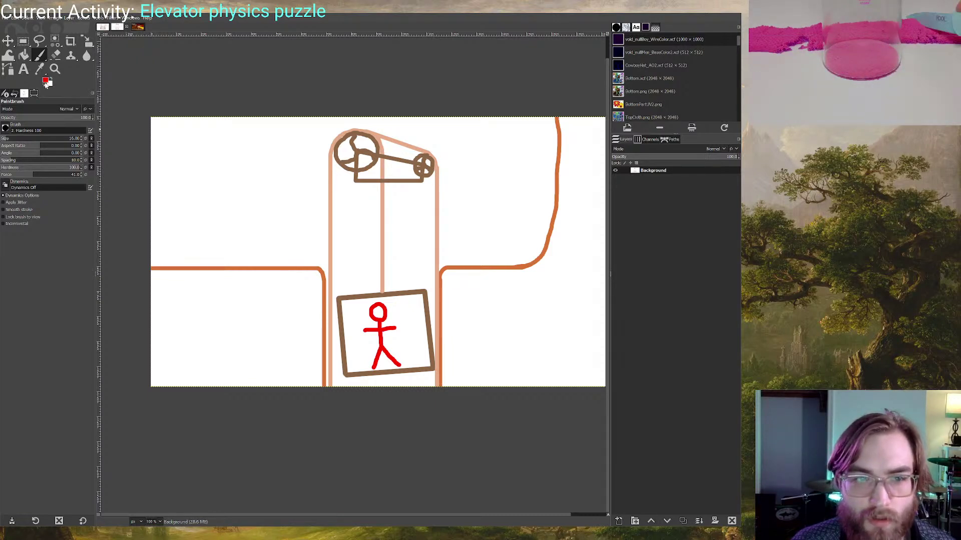
mouse_move(434, 209)
left_mouse_down()
mouse_move(455, 209)
mouse_move(426, 211)
mouse_move(427, 233)
mouse_move(448, 240)
mouse_move(457, 226)
mouse_move(428, 226)
mouse_move(428, 209)
mouse_move(452, 207)
left_mouse_up()
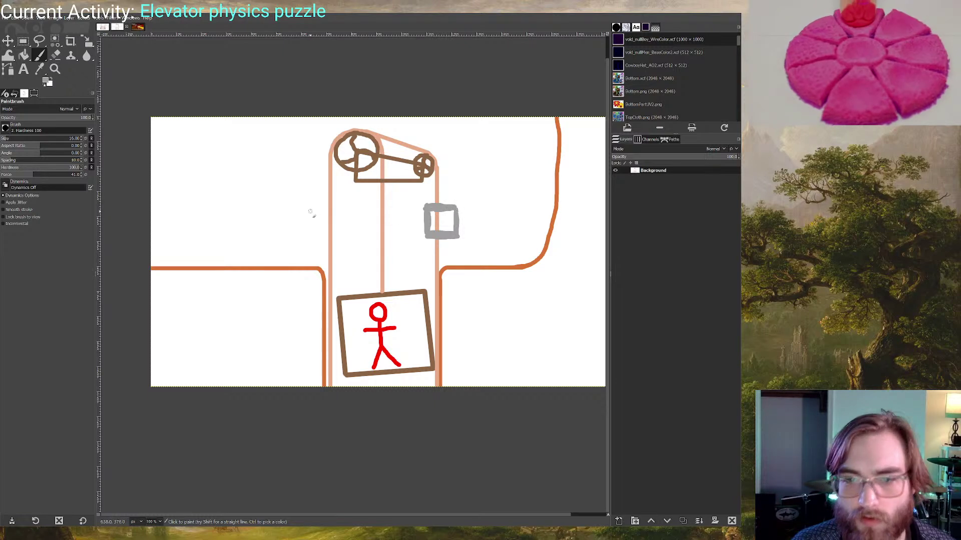
mouse_move(428, 209)
left_mouse_down()
mouse_move(431, 228)
mouse_move(434, 213)
mouse_move(436, 228)
mouse_move(442, 215)
mouse_move(447, 229)
mouse_move(453, 213)
mouse_move(454, 233)
mouse_move(449, 210)
left_mouse_up()
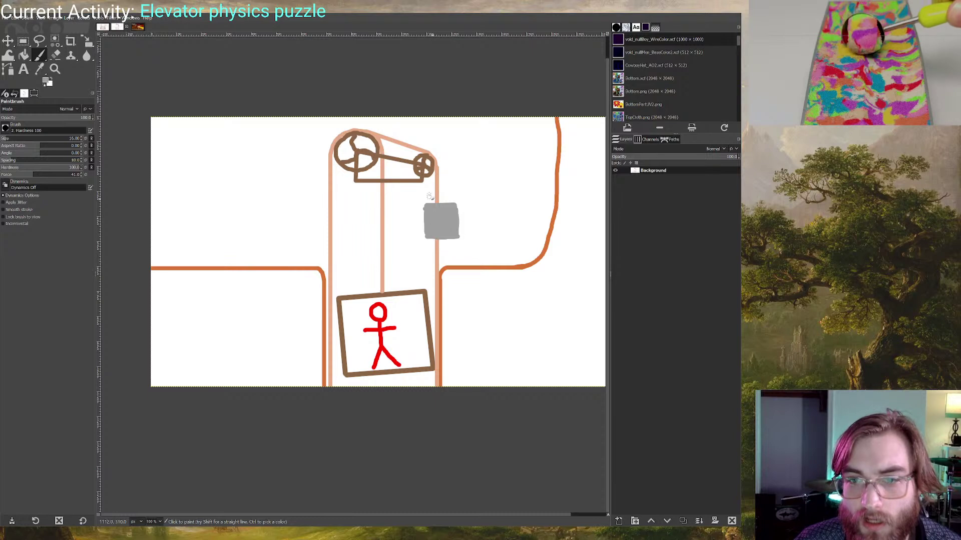
Add a spoked ring on top, a side nozzle, two supporting legs and a rear block in grey to the square body
mouse_move(453, 190)
left_mouse_down()
mouse_move(442, 202)
mouse_move(452, 186)
left_mouse_up()
mouse_move(423, 217)
left_mouse_down()
mouse_move(407, 219)
mouse_move(408, 228)
mouse_move(426, 222)
mouse_move(408, 220)
mouse_move(452, 252)
mouse_move(452, 265)
mouse_move(439, 253)
mouse_move(440, 267)
mouse_move(438, 242)
left_mouse_up()
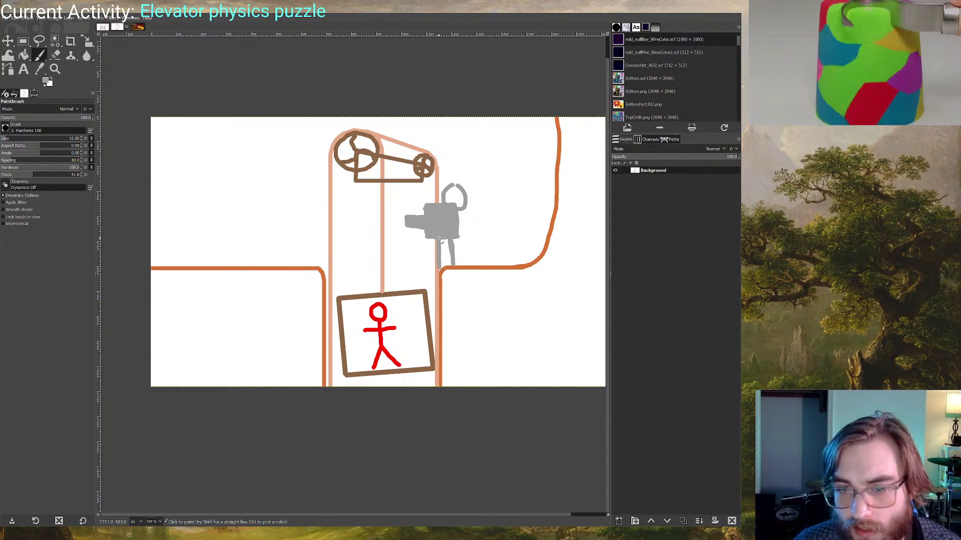
mouse_move(453, 188)
left_mouse_down()
mouse_move(454, 200)
mouse_move(449, 188)
left_mouse_up()
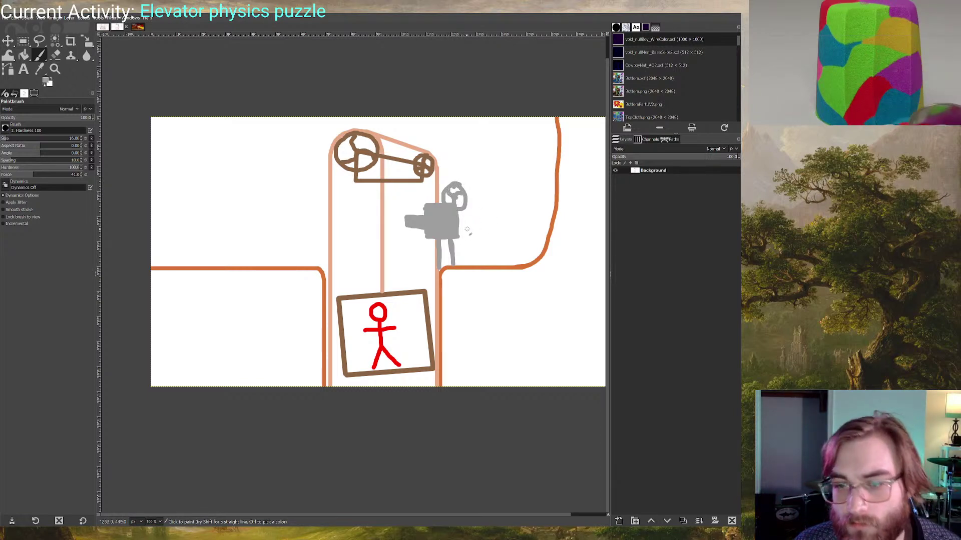
mouse_move(462, 227)
left_mouse_down()
mouse_move(476, 224)
mouse_move(472, 246)
mouse_move(459, 243)
mouse_move(467, 244)
mouse_move(464, 225)
mouse_move(471, 243)
left_mouse_up()
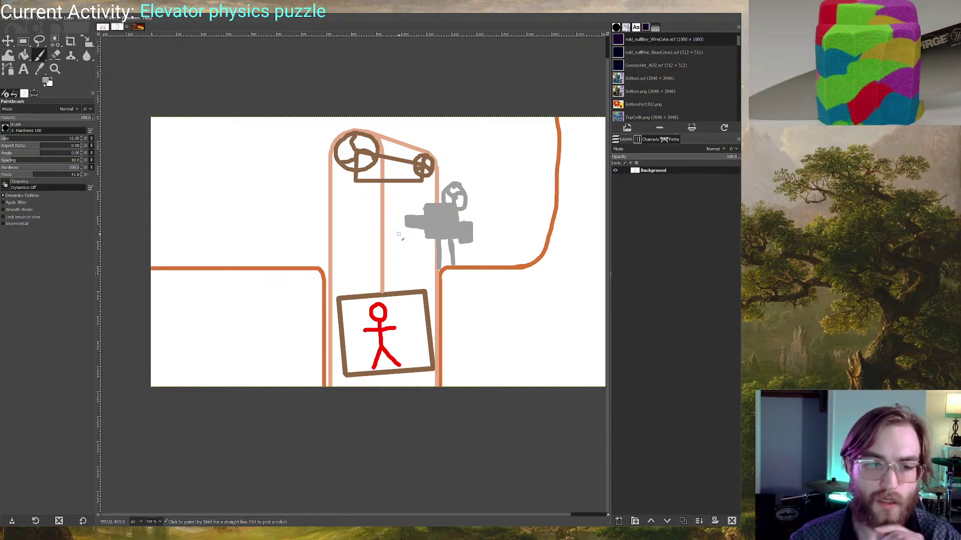
Paint a grey rod hanging from the bar between the pulleys, ending in a round knob with a short crossbar
middle_click_drag(395, 180, 375, 174)
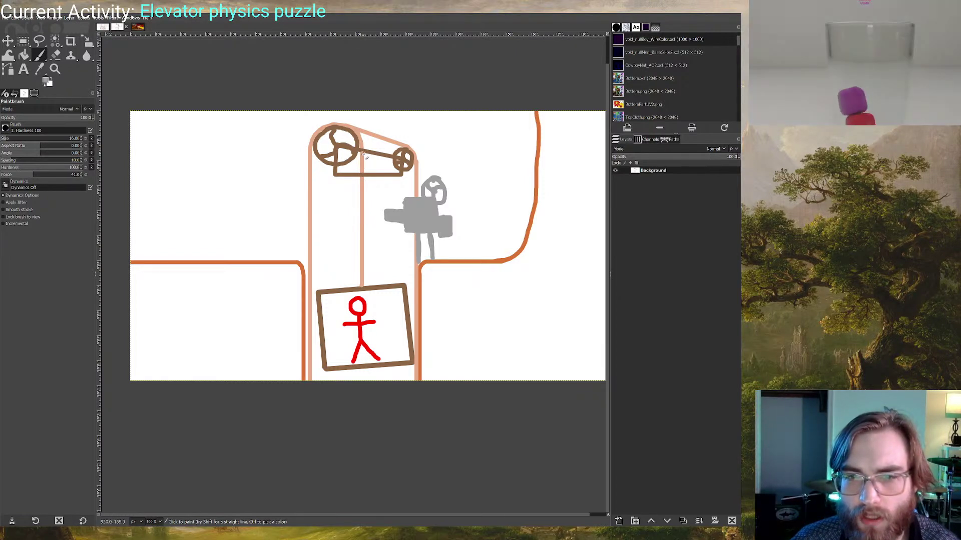
mouse_move(371, 155)
left_mouse_down()
mouse_move(370, 203)
mouse_move(375, 193)
left_mouse_up()
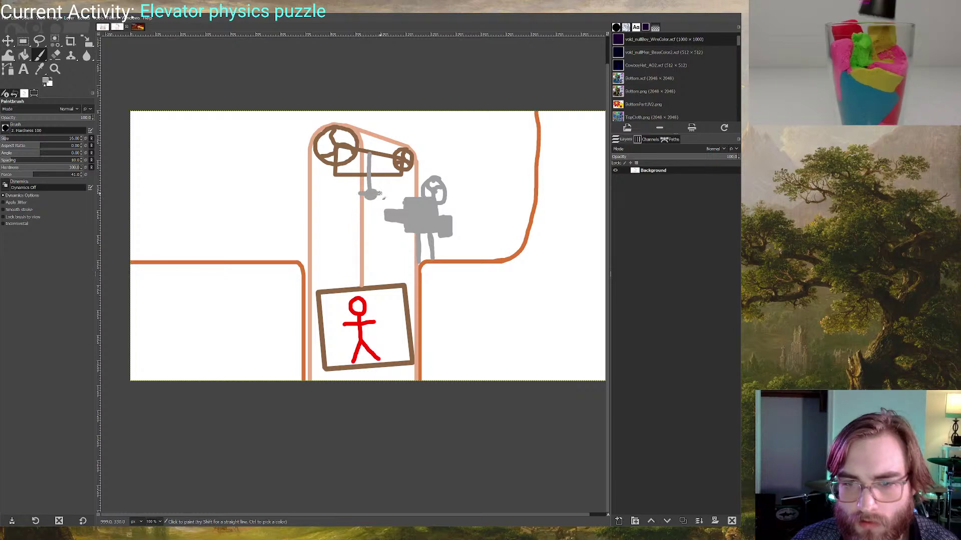
left_click_drag(367, 191, 374, 189)
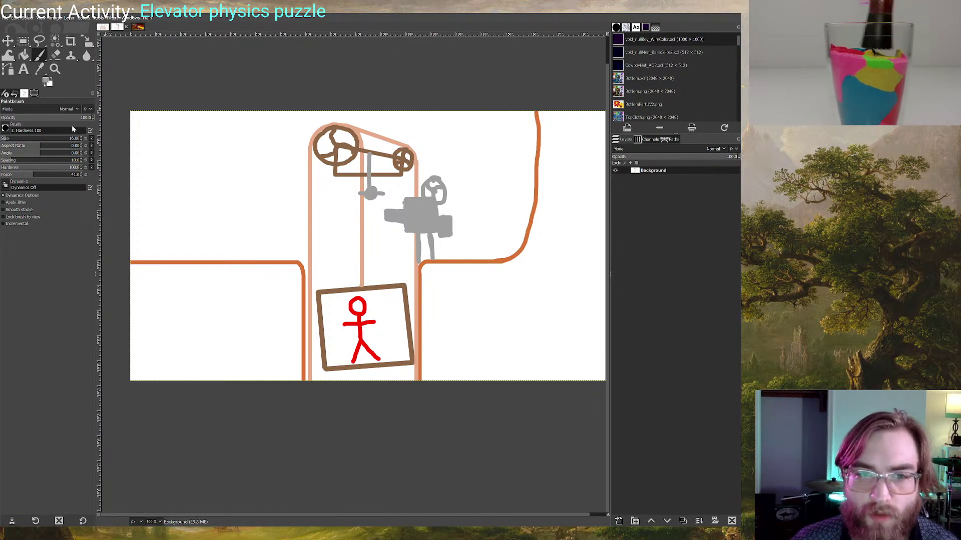
Pick the stick figure's red and paint two upward arrows below the pulley frame plus a small filled square on the grey machine
left_click(359, 325, "ctrl")
left_click_drag(392, 194, 407, 188)
mouse_move(347, 191)
left_mouse_down()
mouse_move(346, 180)
mouse_move(352, 189)
left_mouse_up()
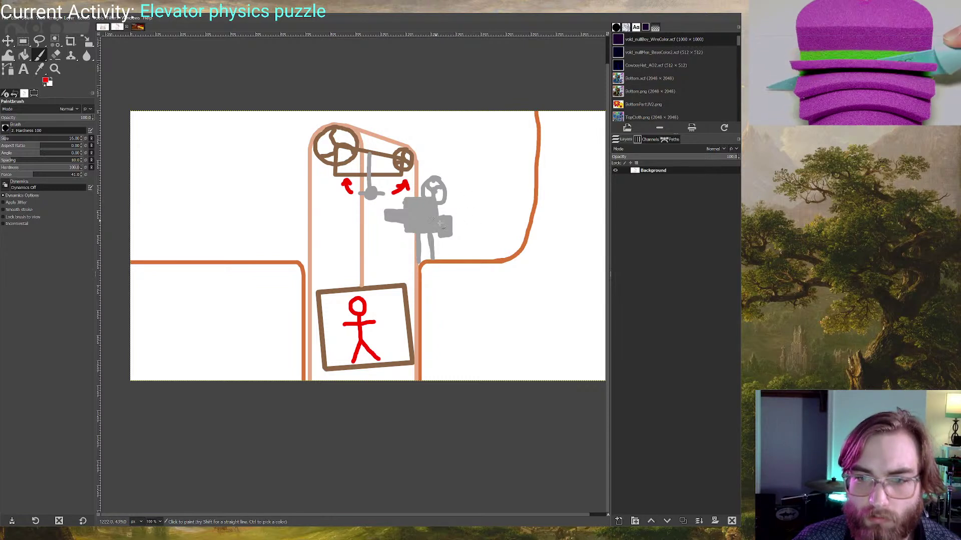
left_click_drag(445, 211, 442, 214)
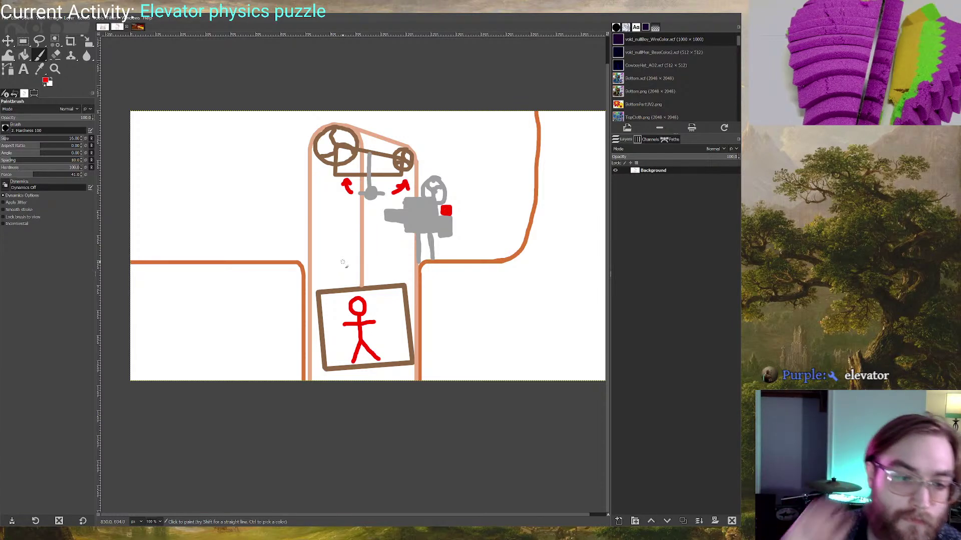
Enlarge the small red square behind the grey machine into a bigger, solid red block
middle_click_drag(357, 249, 328, 253)
scroll(352, 253, "up", 1, "ctrl")
scroll(326, 255, "down", 1, "ctrl")
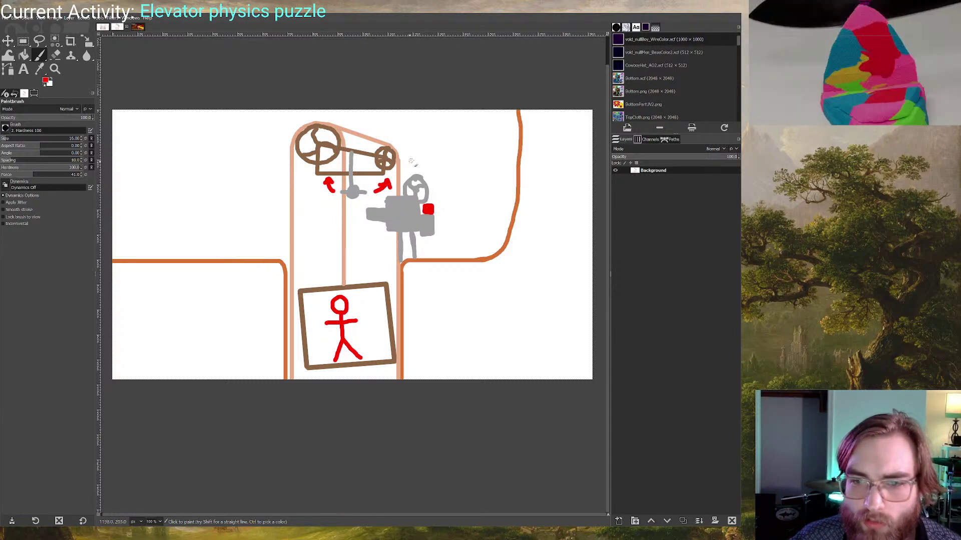
mouse_move(370, 159)
left_mouse_down()
mouse_move(407, 156)
mouse_move(328, 156)
left_mouse_up()
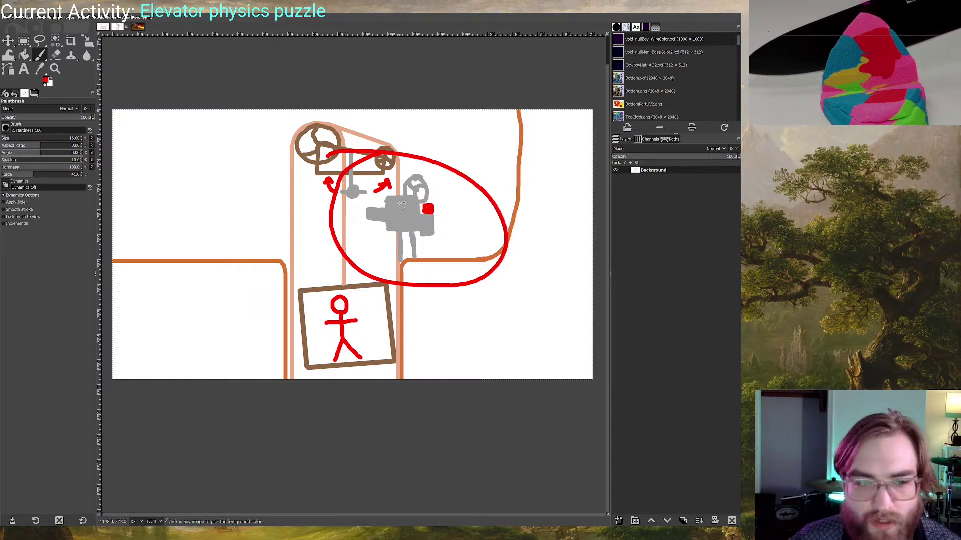
key("ctrl+z")
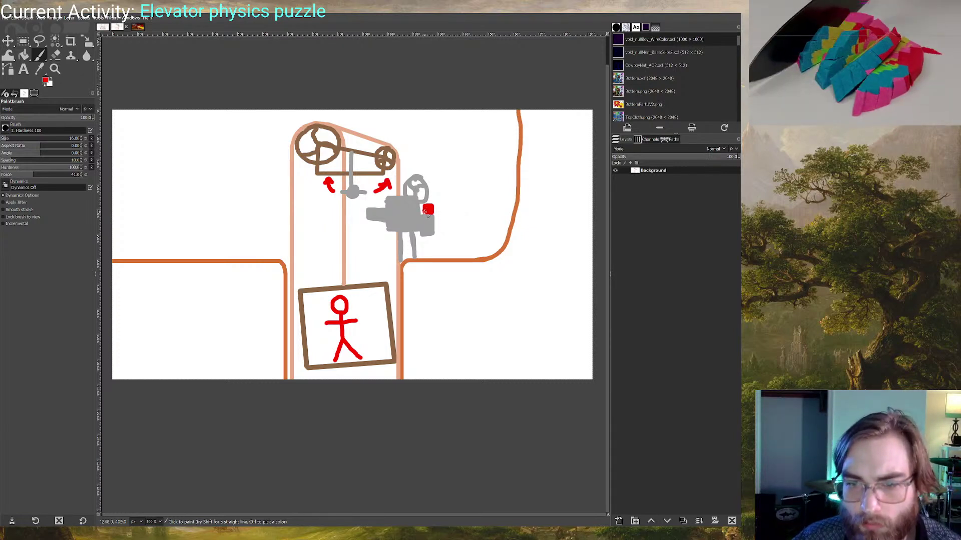
mouse_move(425, 220)
left_mouse_down()
mouse_move(446, 224)
mouse_move(440, 200)
mouse_move(430, 205)
mouse_move(440, 209)
left_mouse_up()
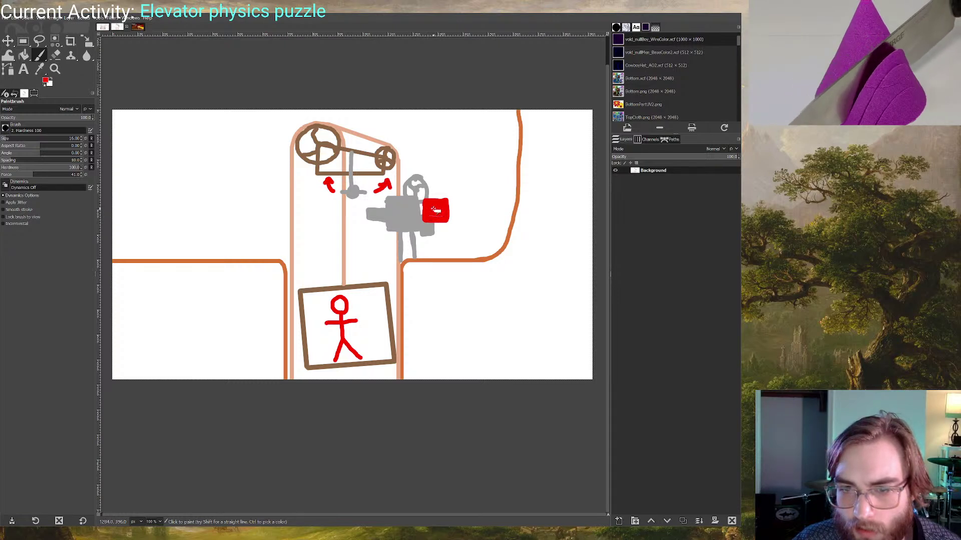
left_click_drag(441, 214, 426, 216)
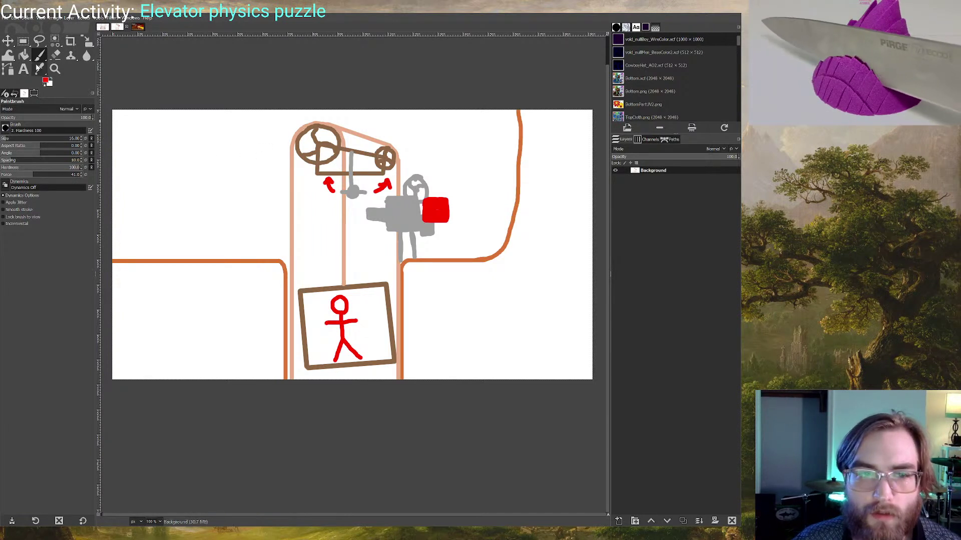
Add a red text label "Rope:" in Roboto Bold, size 39 px, in the white area left of the pulleys
left_click(23, 70)
left_click(202, 144)
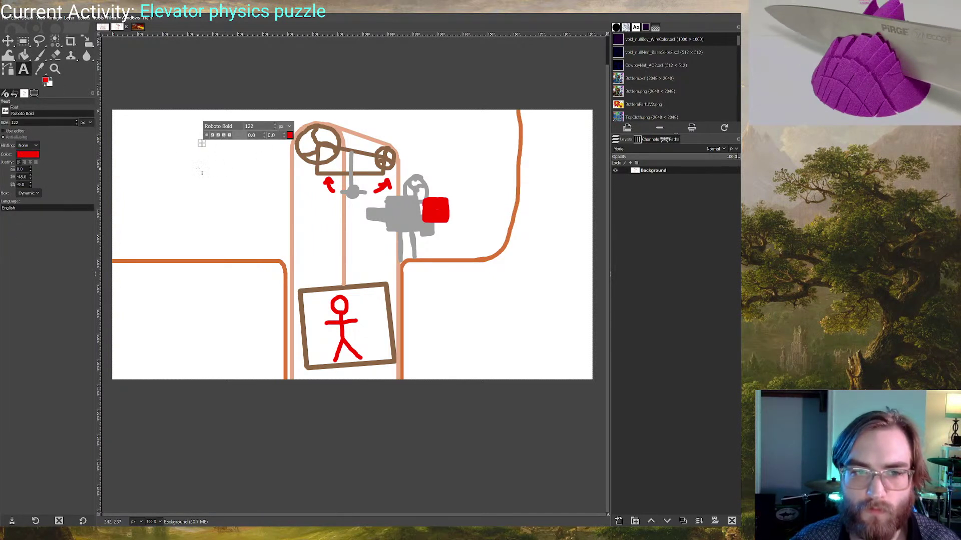
type("R")
left_click(77, 124)
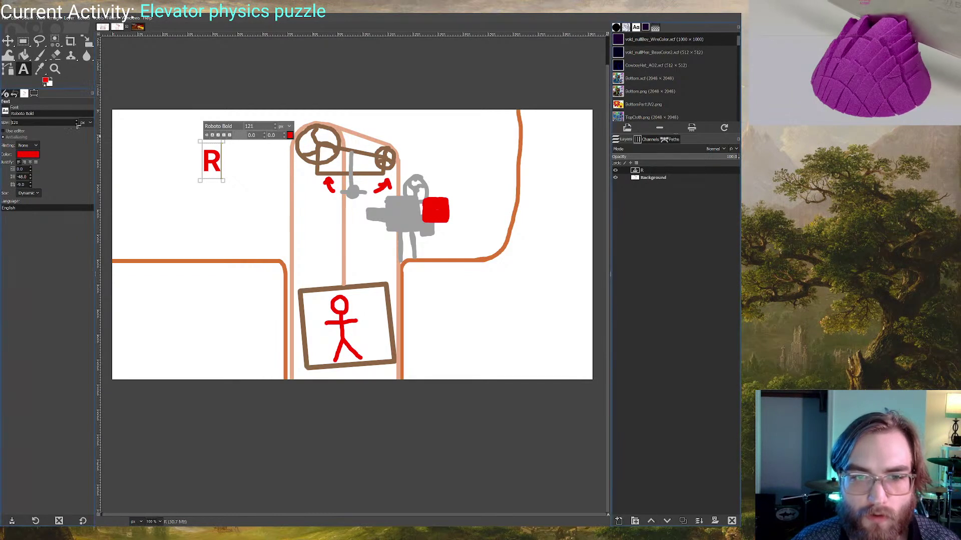
left_click_drag(77, 125, 69, 95)
left_click(77, 123)
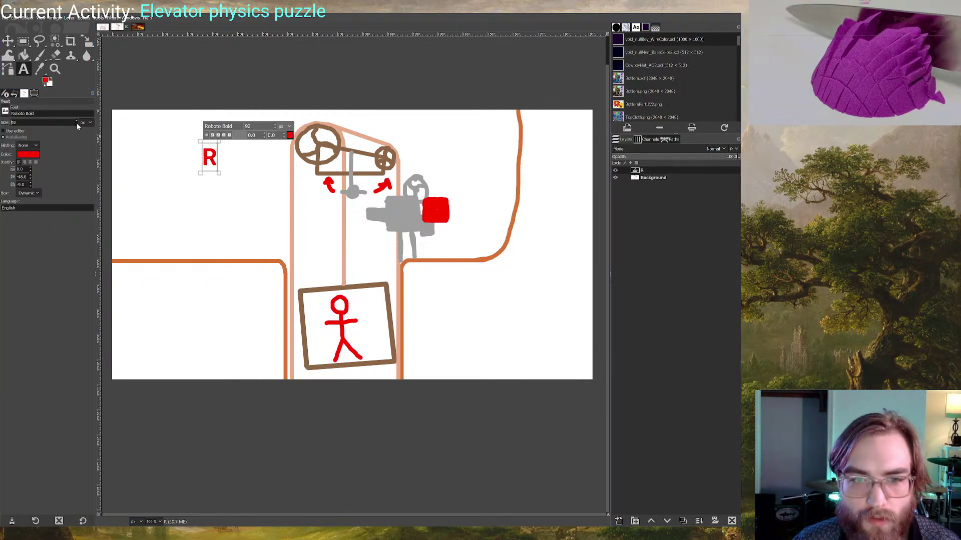
type("ope")
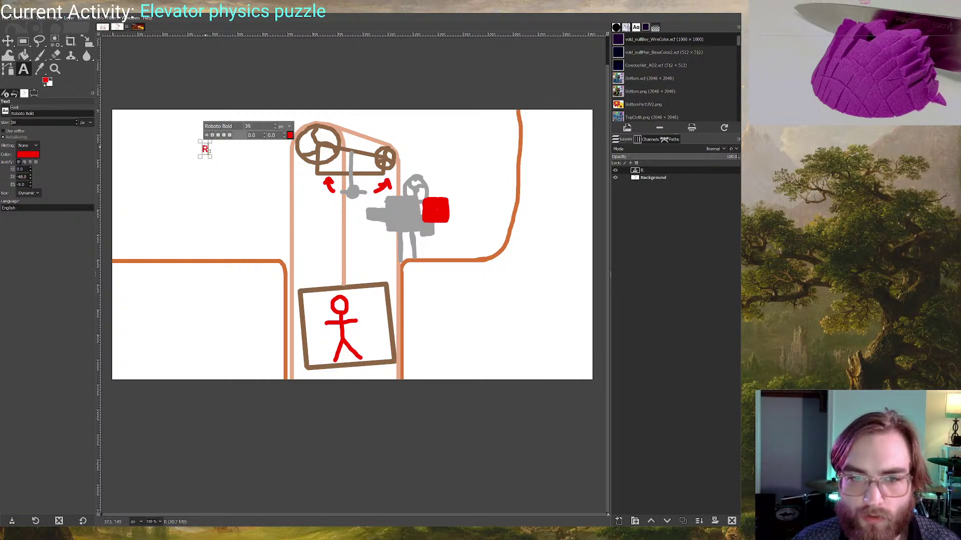
type(":")
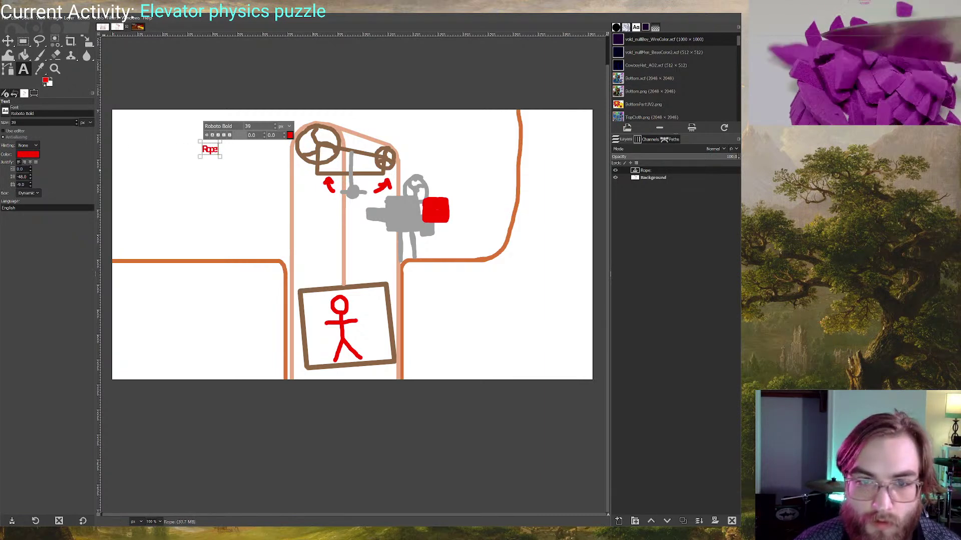
Set the Rope label's letter spacing to -2 and its line spacing to -8
left_click(31, 183)
left_click(31, 183)
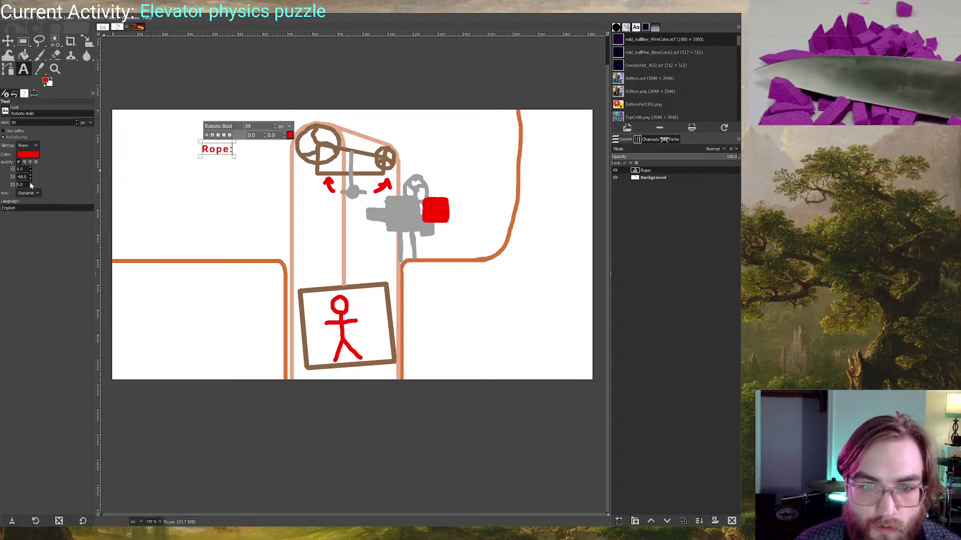
left_click(31, 185)
left_click(30, 184)
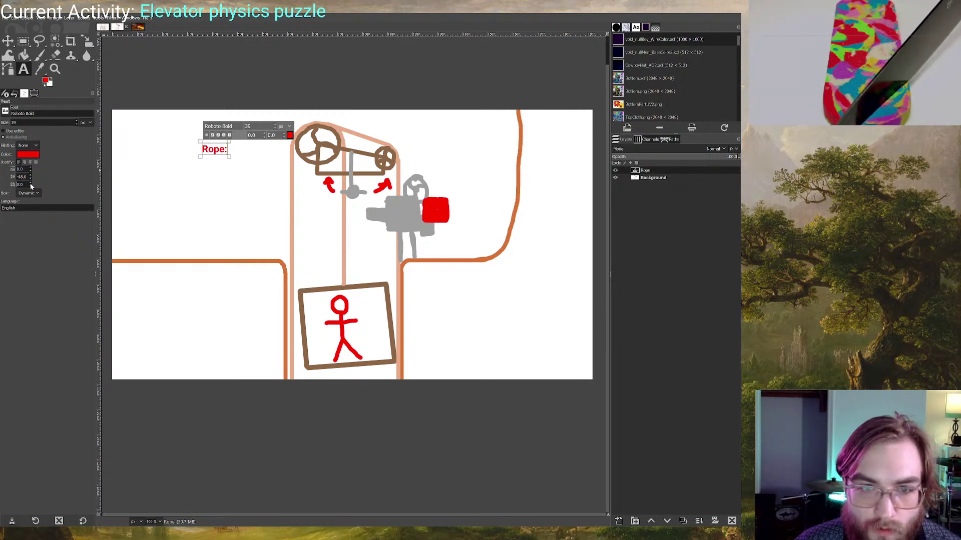
left_click(30, 186)
left_click(30, 186)
left_click(30, 176)
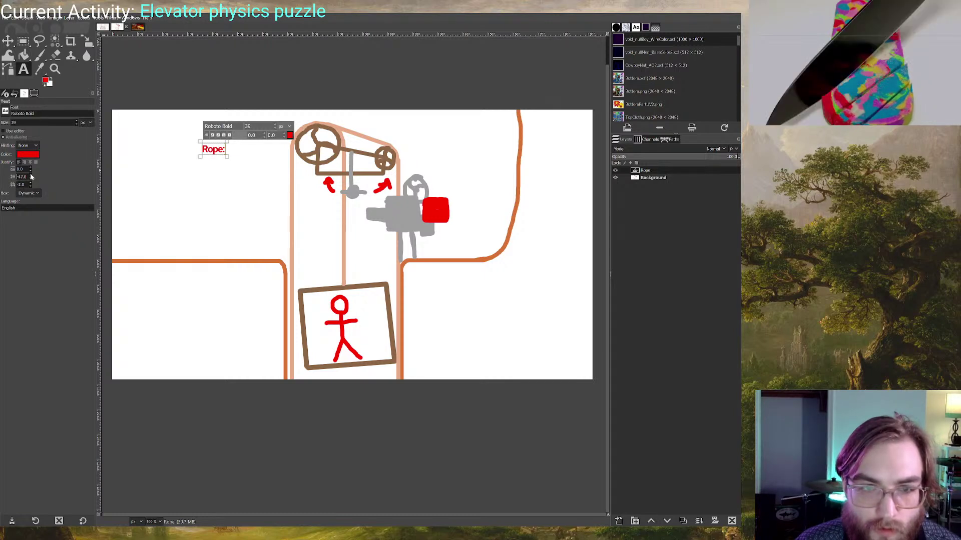
left_click(31, 176)
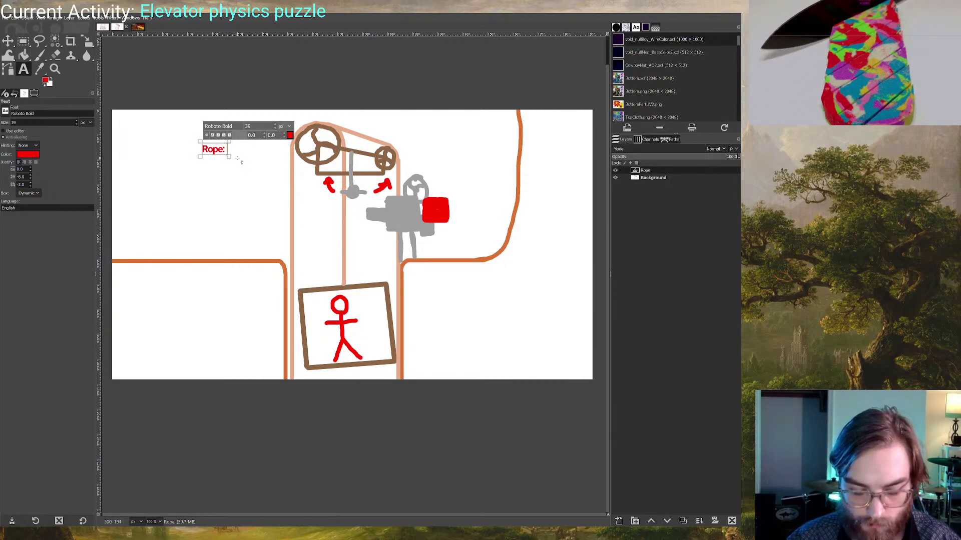
Complete the Rope label with "Stuck / Free" and a new line reading "Raise and Lower the elevator when free"
type("Stu")
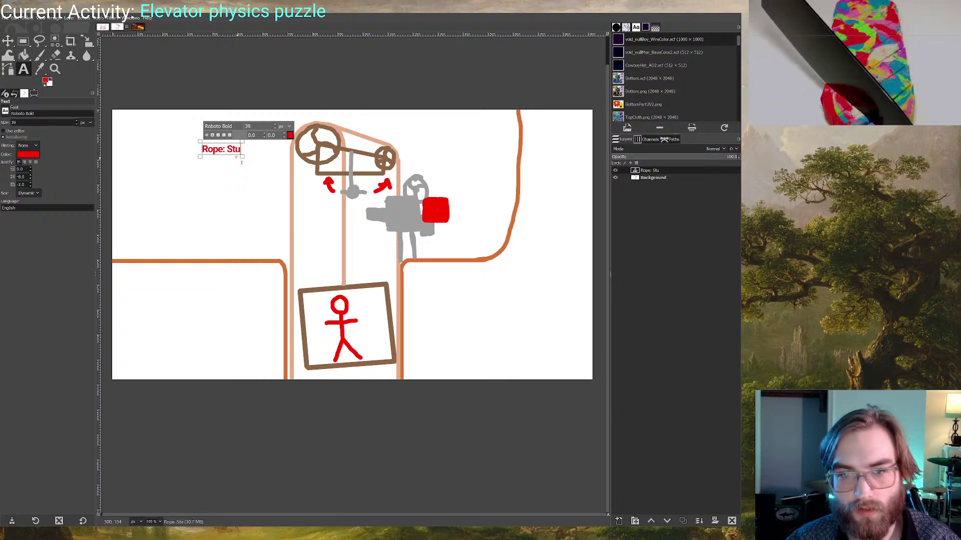
type("ck / Free")
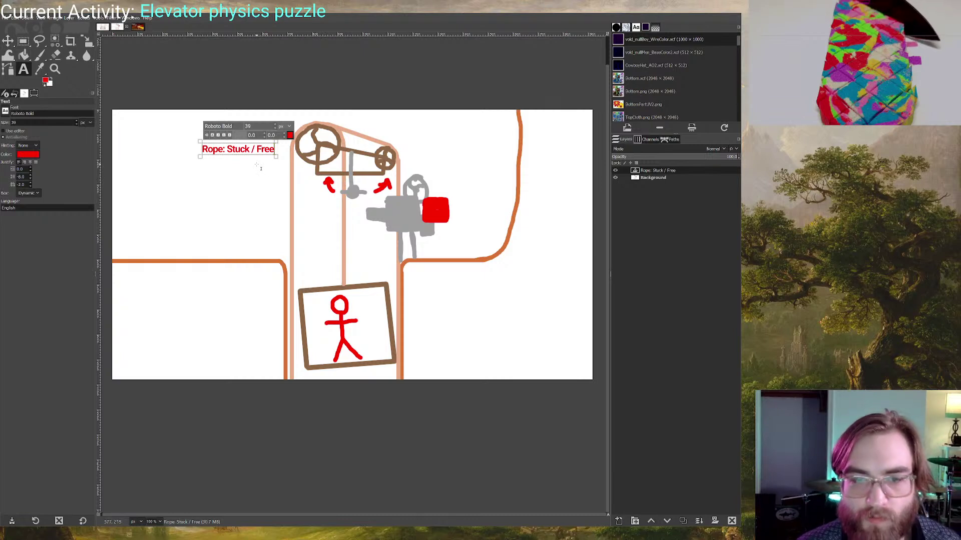
key("Return")
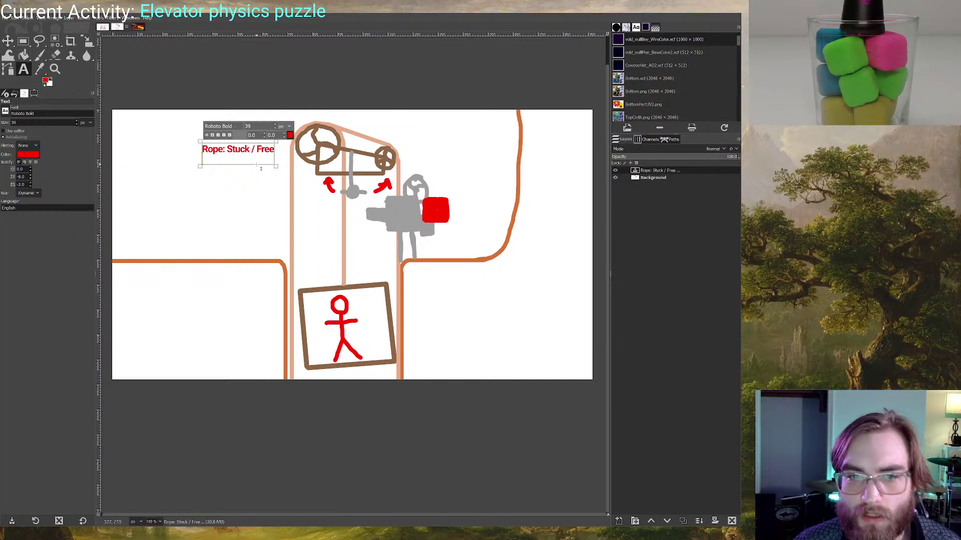
type("Raise and Lower")
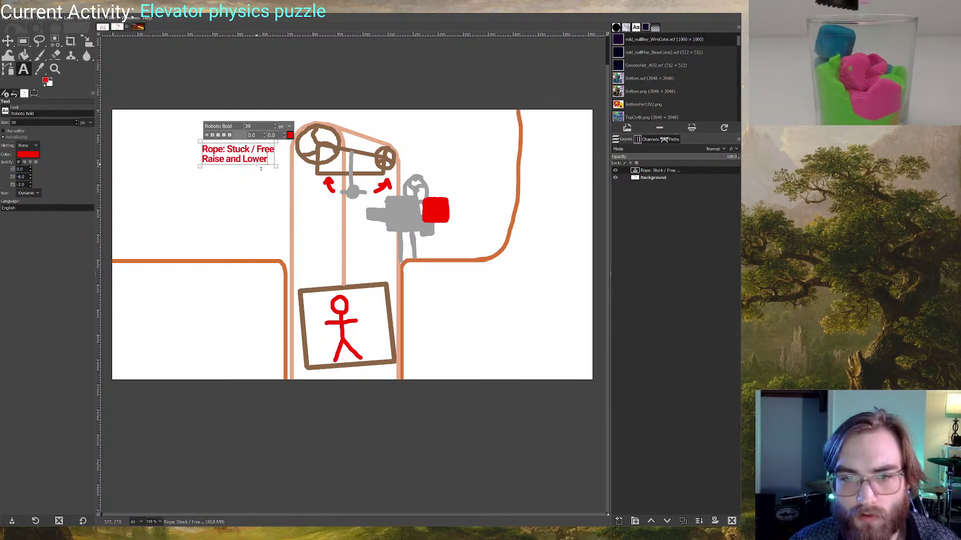
type(" the co")
key("BackSpace")
key("BackSpace")
type("el")
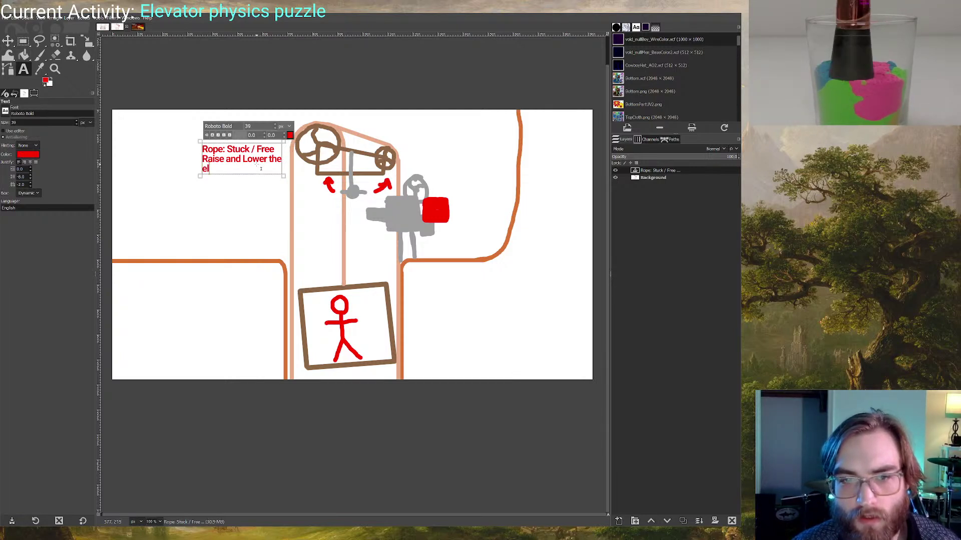
type("evator when free")
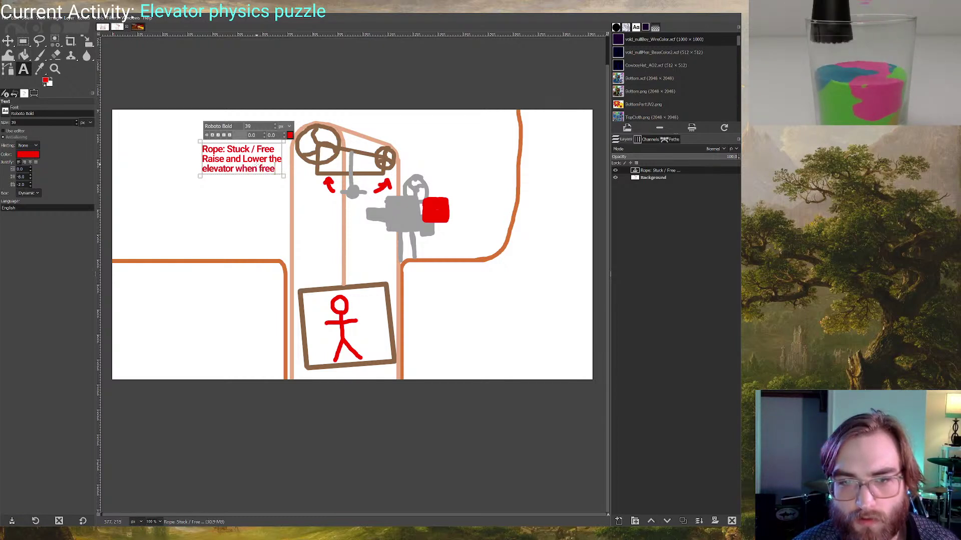
left_click(206, 183)
left_click_drag(209, 186, 266, 236)
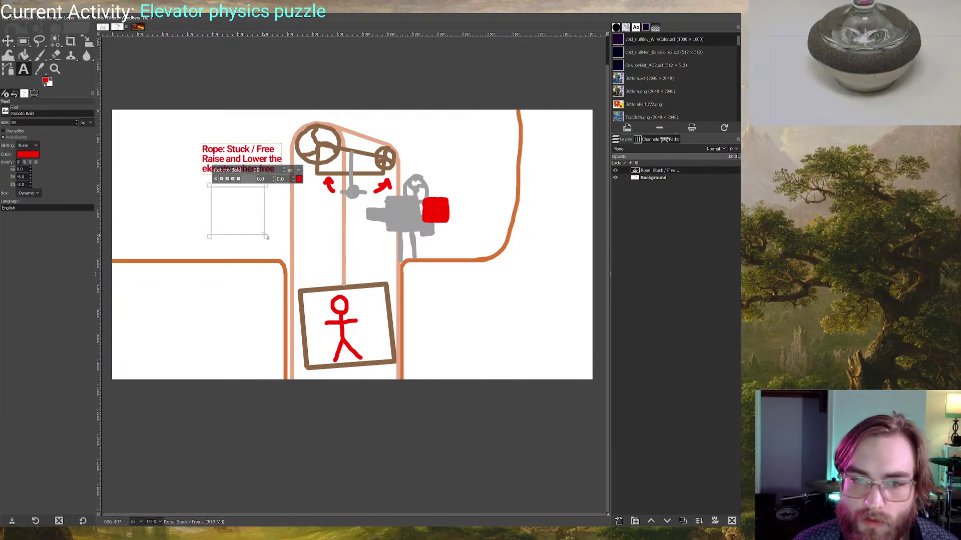
left_click_drag(215, 188, 205, 186)
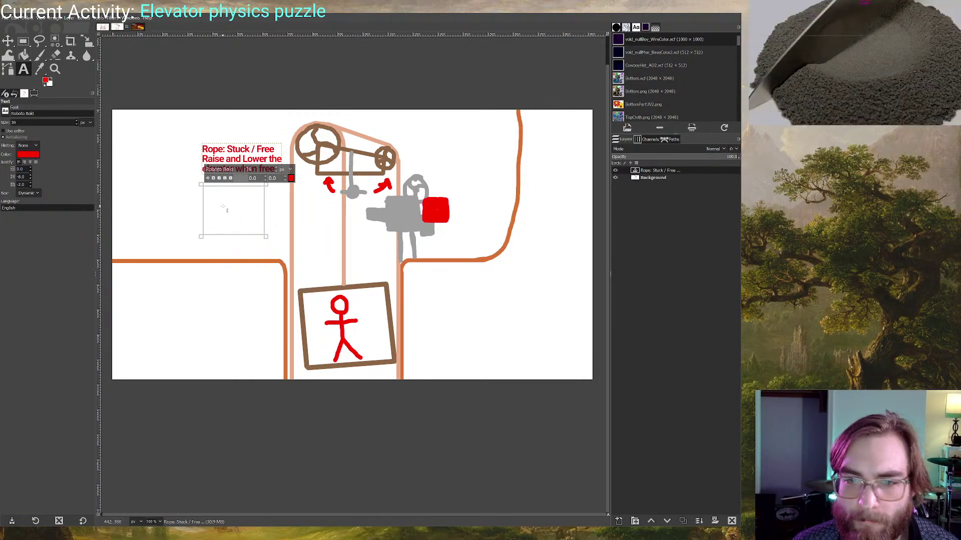
Add a text label above the grey machine reading "Counterweights:" with "Cause the pendulum to swing different directions" on the line below
left_click(411, 131)
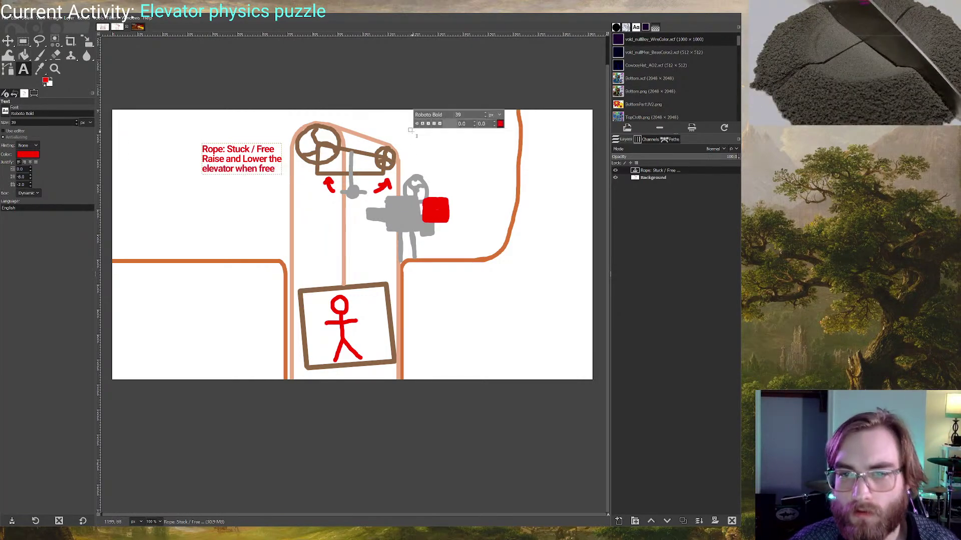
type("Counter")
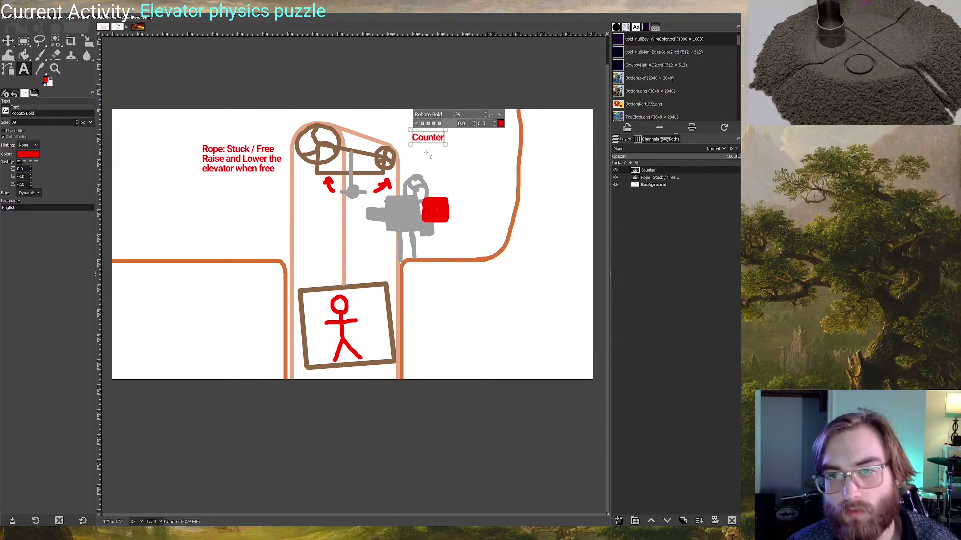
type("weights:")
key("Return")
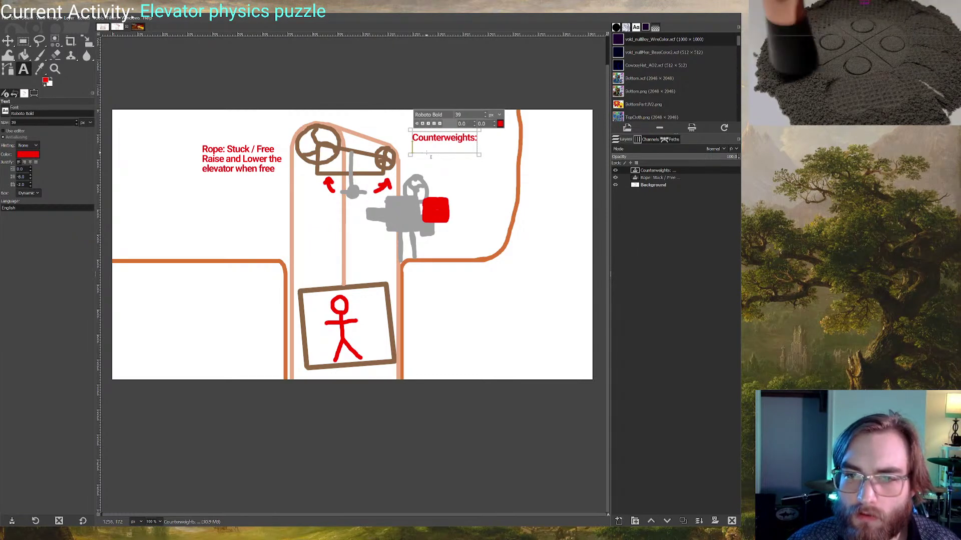
type("Cause the pendul")
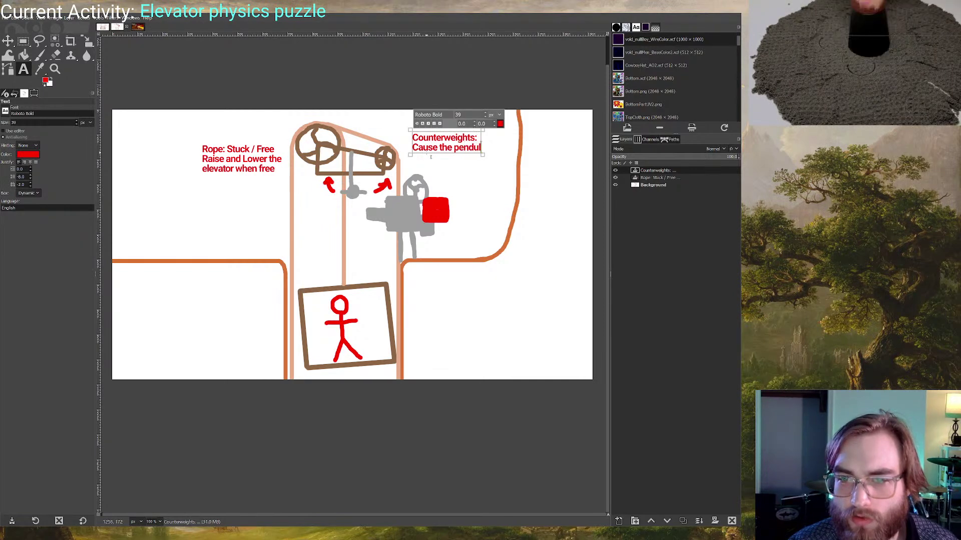
type("um to swing")
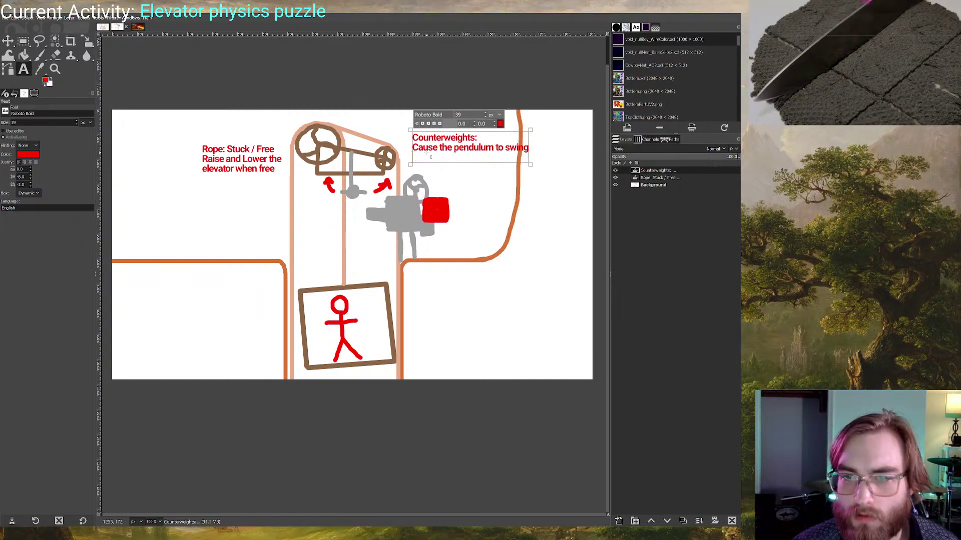
type(" different dir")
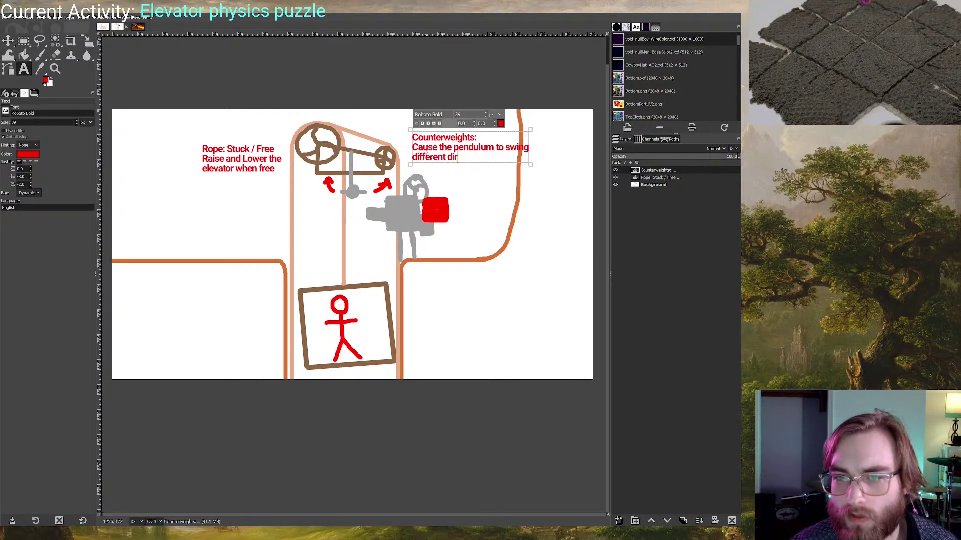
type("ections")
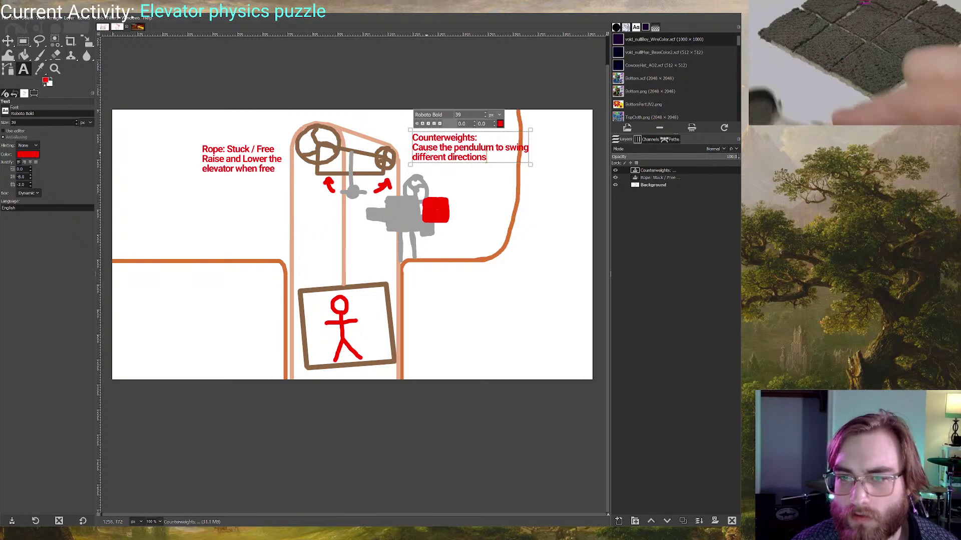
Extend the Counterweights text box up and to the left, and start a second sentence with "Each one has independant"
left_click_drag(411, 131, 403, 121)
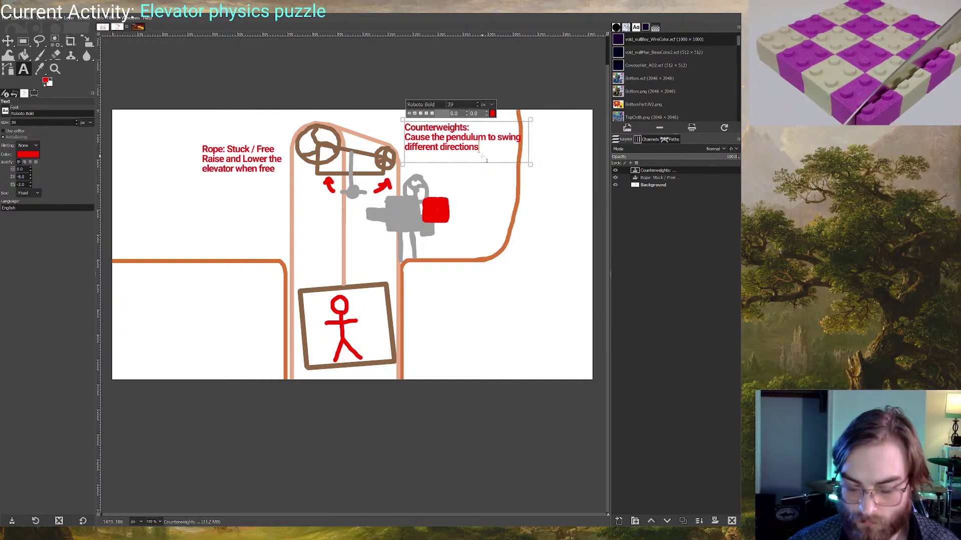
type("Each one has a")
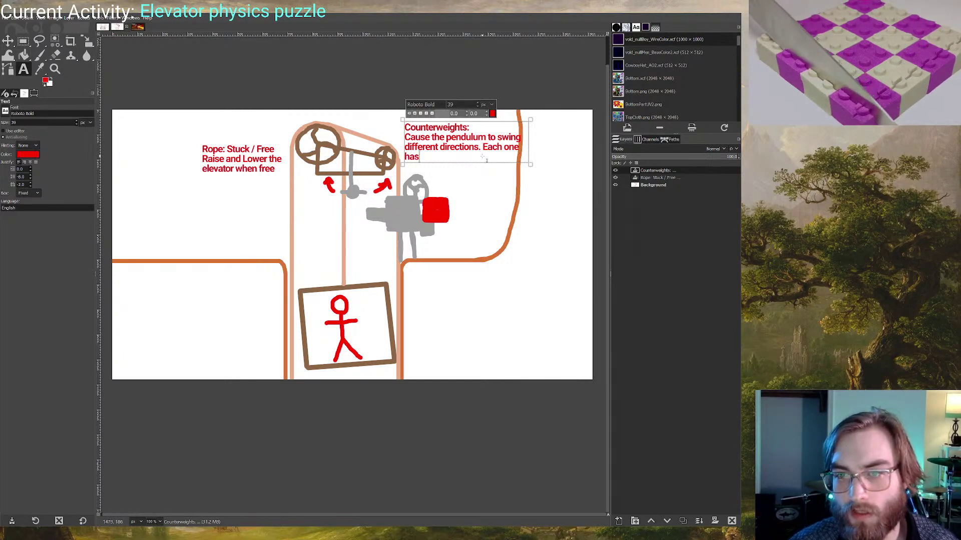
key("BackSpace")
type("d")
type("ndependant")
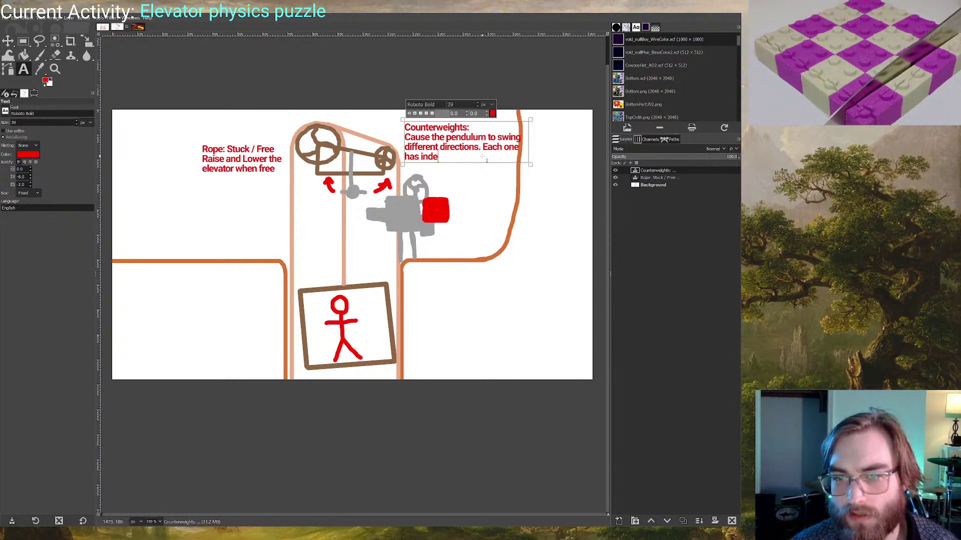
Correct the spelling of the last word in the Counterweights note to "independent"
key("BackSpace")
key("BackSpace")
key("BackSpace")
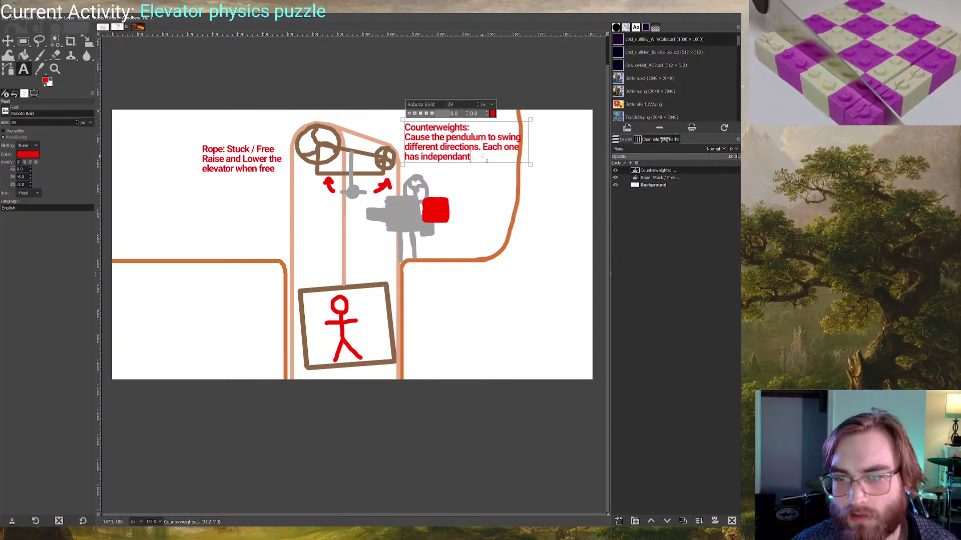
type("ent")
key("BackSpace")
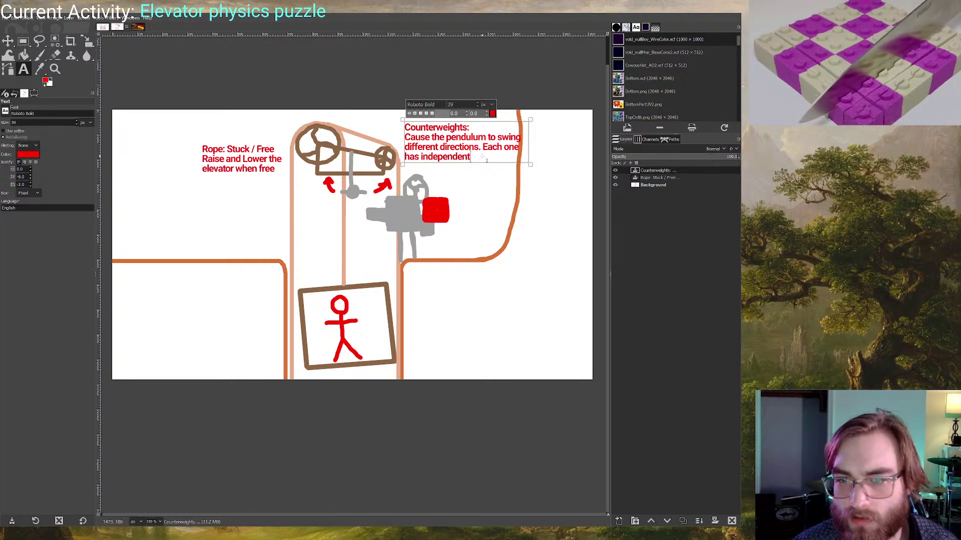
key("BackSpace")
key("BackSpace")
type("ant")
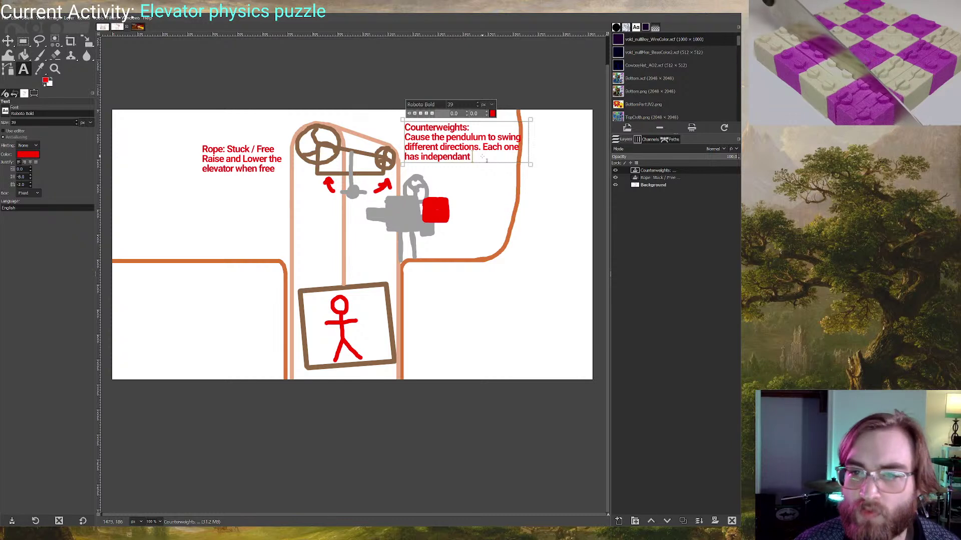
key("BackSpace")
key("BackSpace")
key("BackSpace")
type("ent")
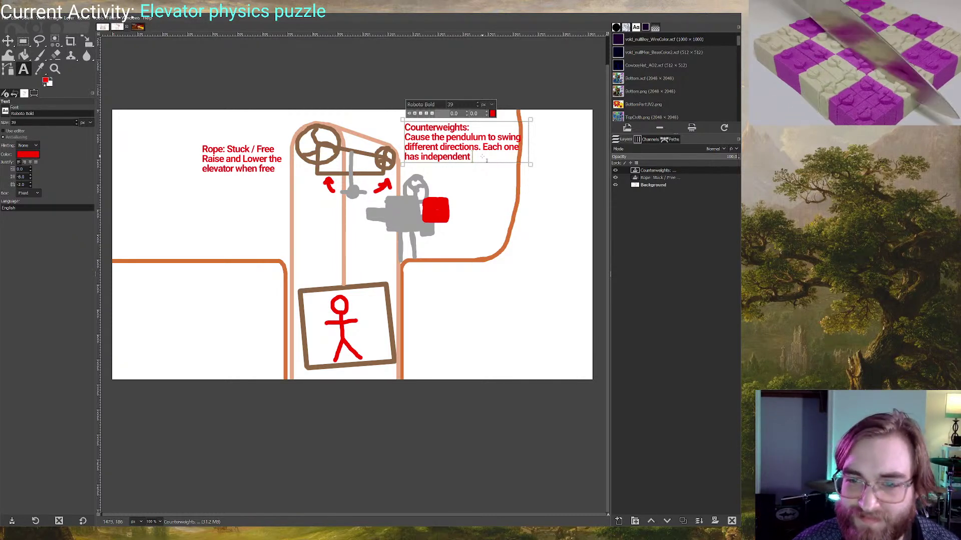
Finish the Counterweights note with "influence on the pendulum", enlarging its text box downward to fit the extra line
type(" influence")
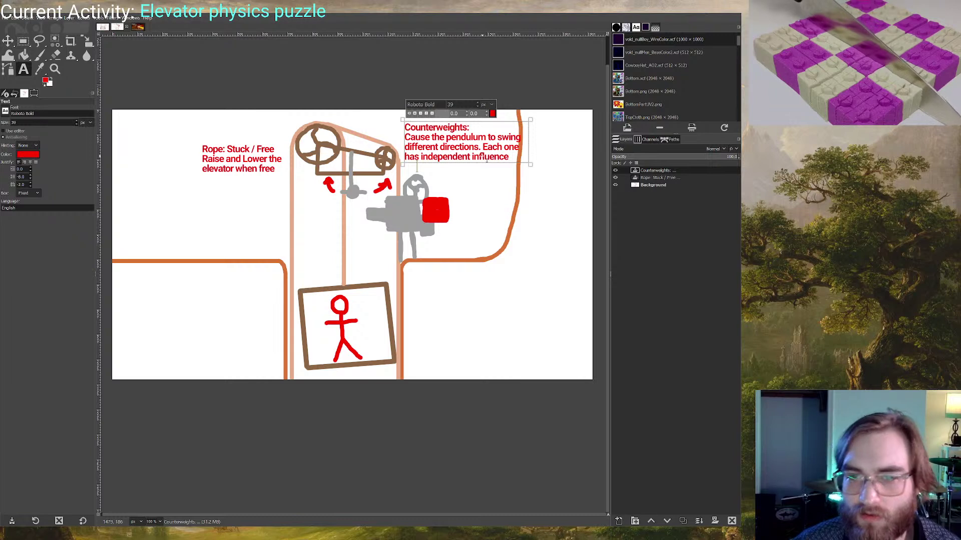
left_click_drag(531, 169, 540, 198)
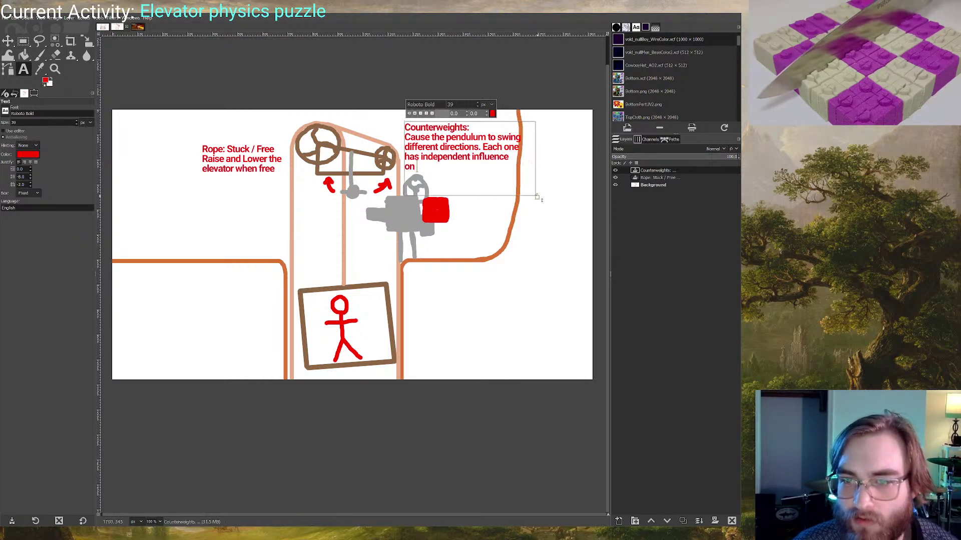
type("on the pendulum")
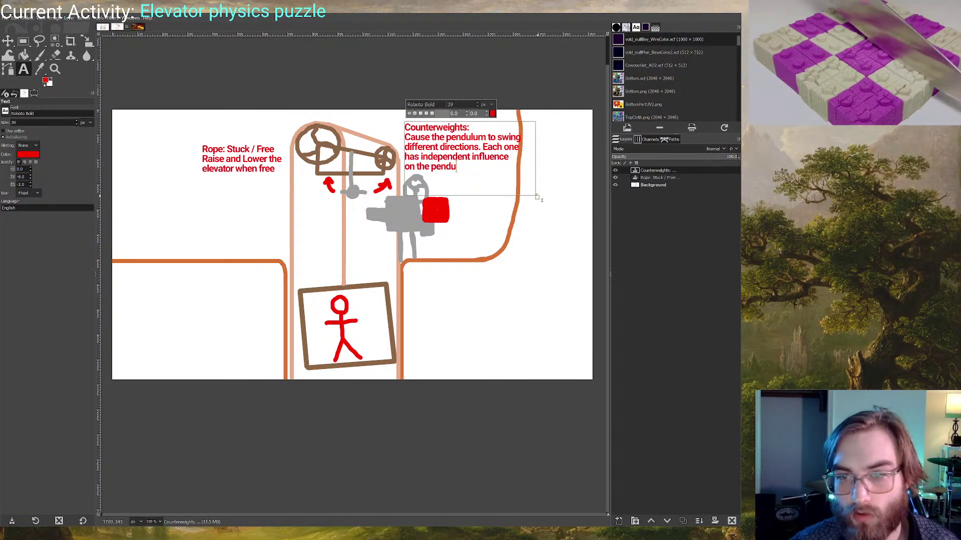
key("BackSpace")
key("BackSpace")
type("um")
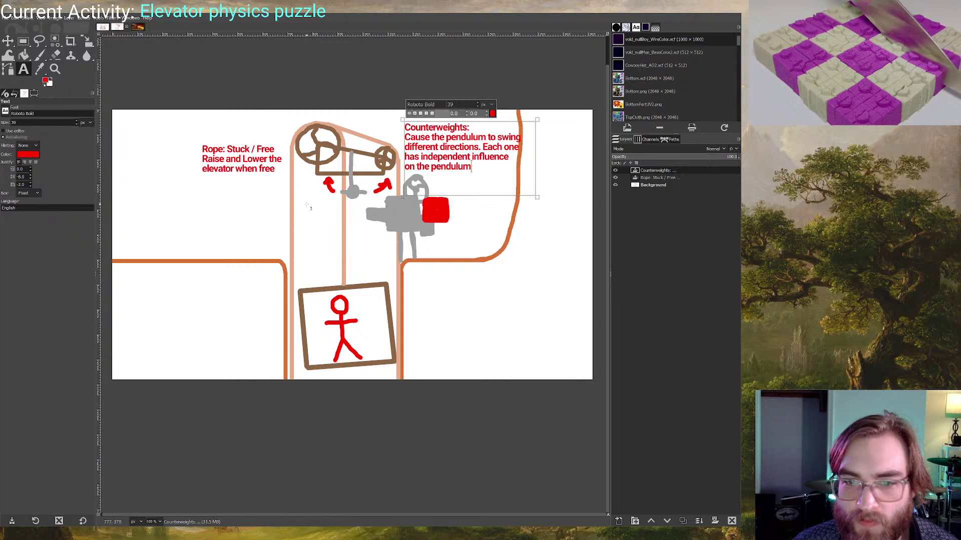
Add a red text label reading "Pendulum:" in the elevator shaft just below the pendulum
left_click(298, 204)
left_click_drag(297, 203, 365, 250)
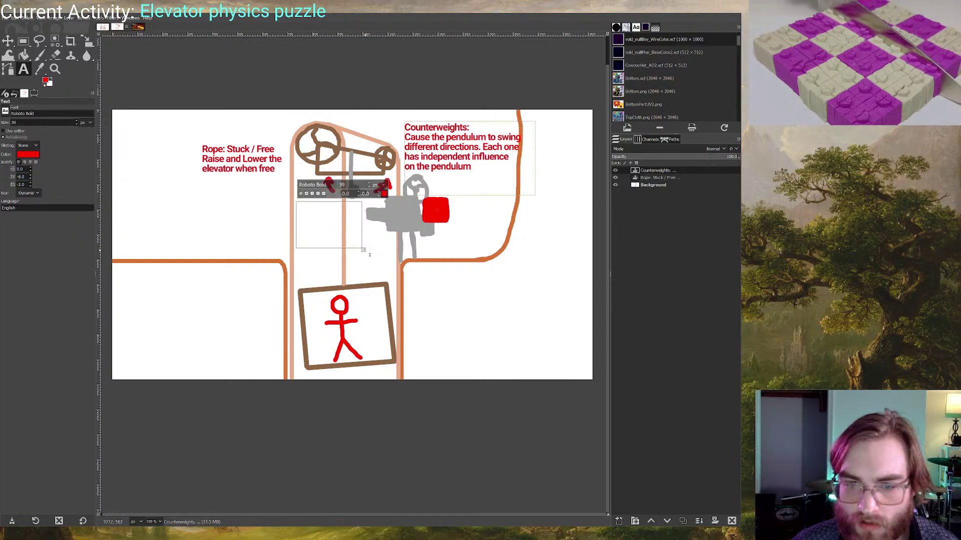
type("Pendu")
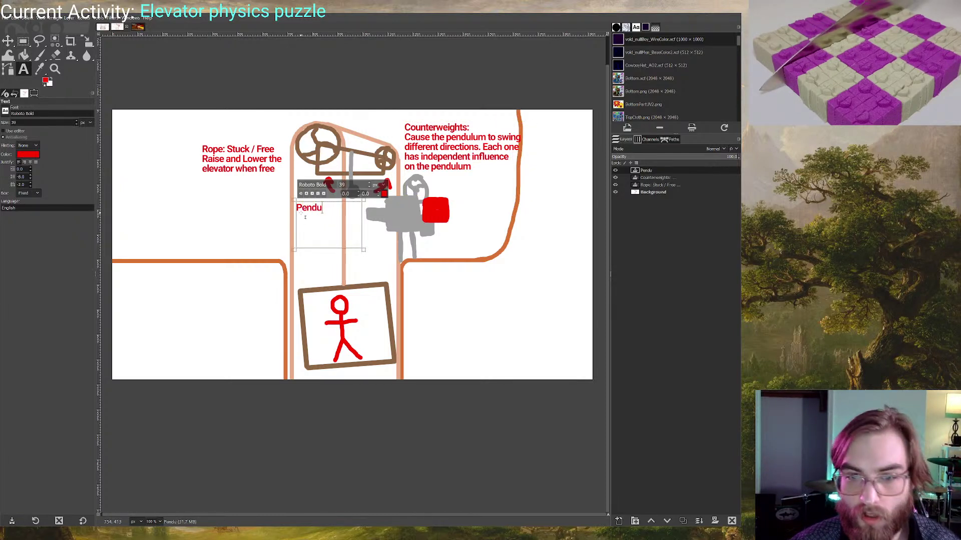
type("lum")
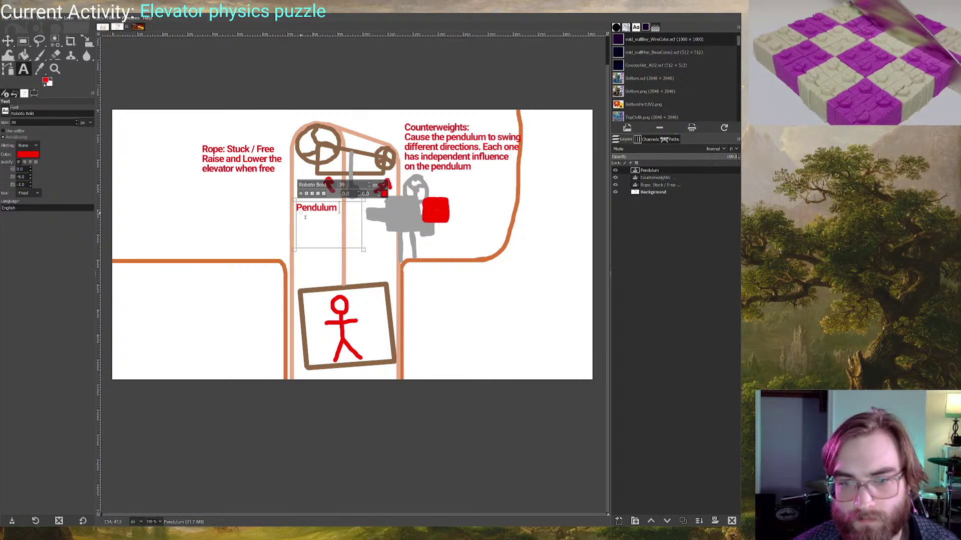
key("BackSpace")
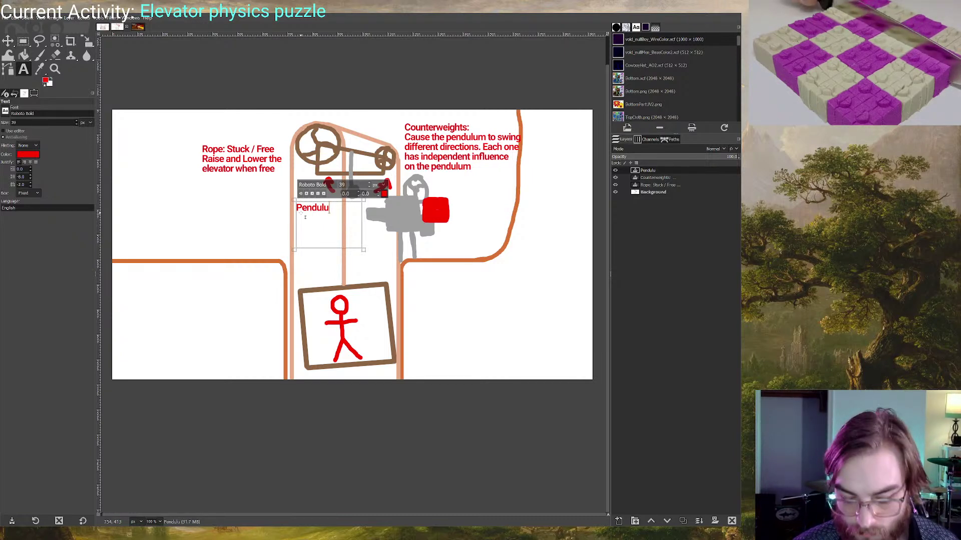
type("m")
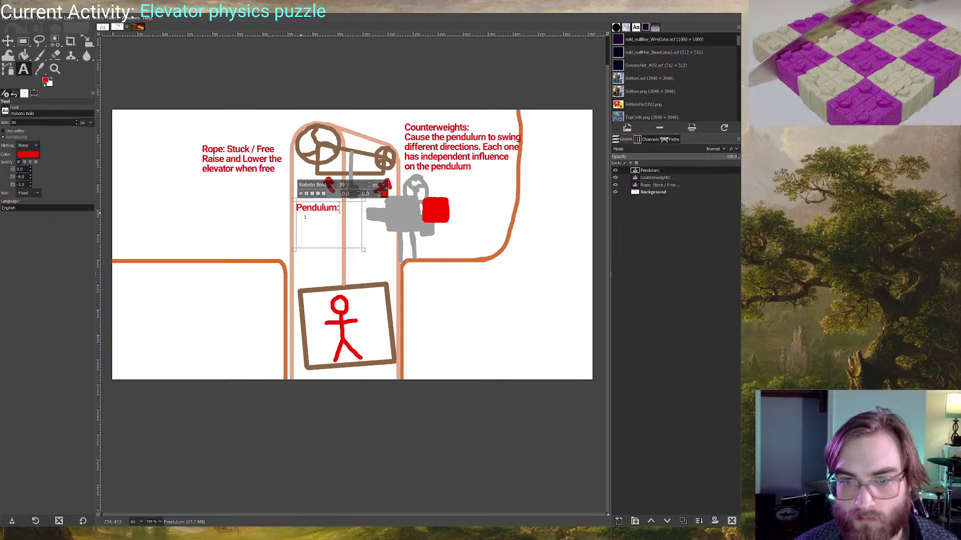
type(":")
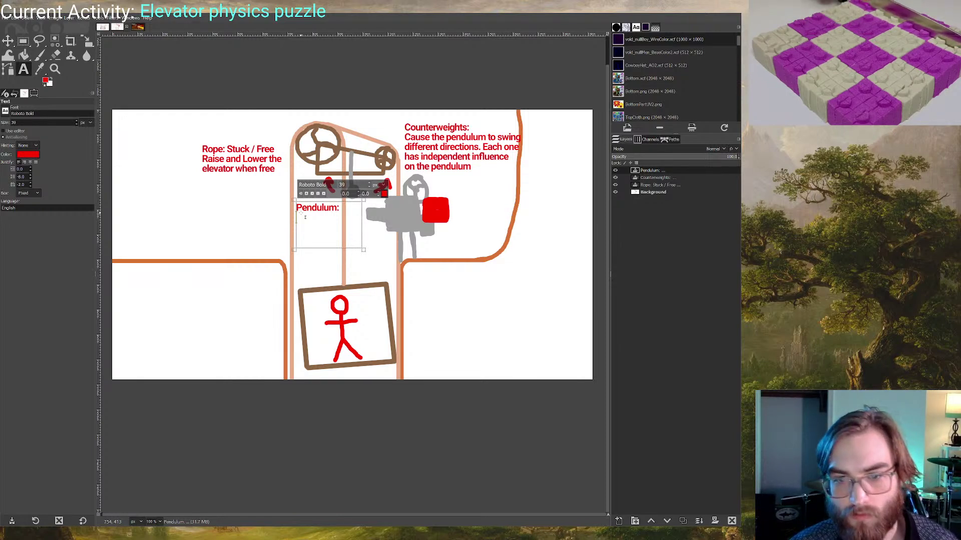
Start the Pendulum note's second line with "When swinging evenly,"
type("When s")
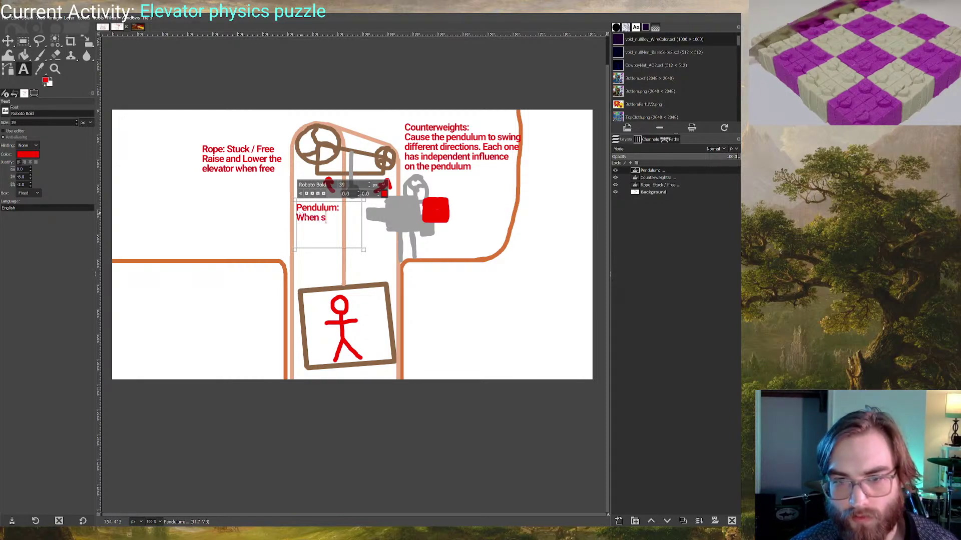
type("wingin")
key("BackSpace")
key("BackSpace")
key("BackSpace")
type("ging evenely")
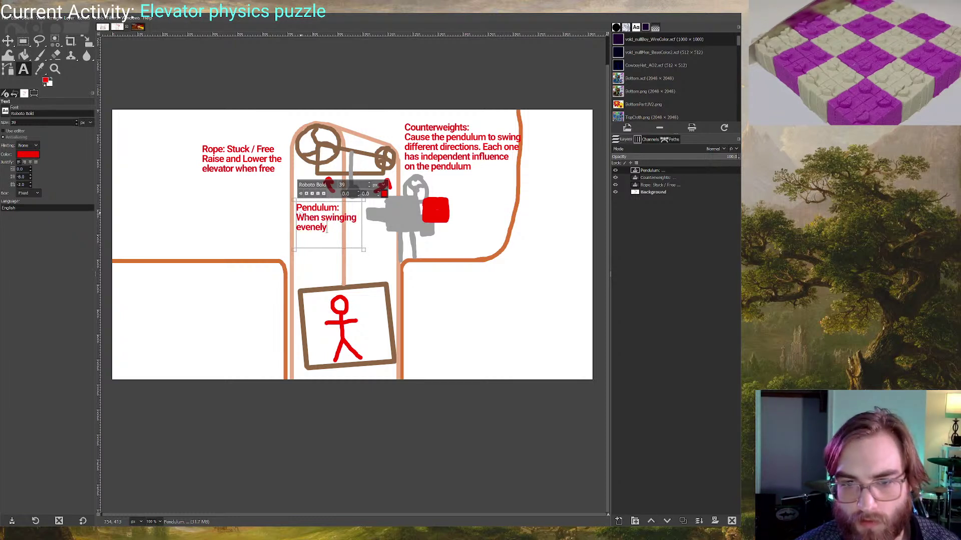
key("BackSpace")
key("BackSpace")
key("BackSpace")
type("ly,")
Finish the Pendulum note's sentence with "rope is free"
type(" elevat")
key("BackSpace")
key("BackSpace")
key("BackSpace")
key("BackSpace")
key("BackSpace")
key("BackSpace")
type("roip")
key("BackSpace")
key("BackSpace")
type("pe is free")
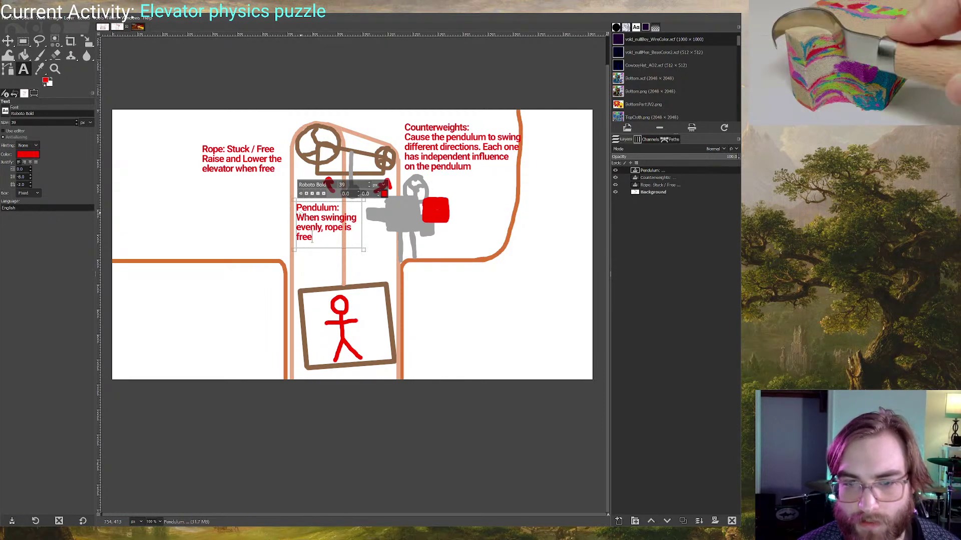
Paint a red stroke across each of the two pulley wheels on the Background layer, using a size 10 Paintbrush
left_click(674, 192)
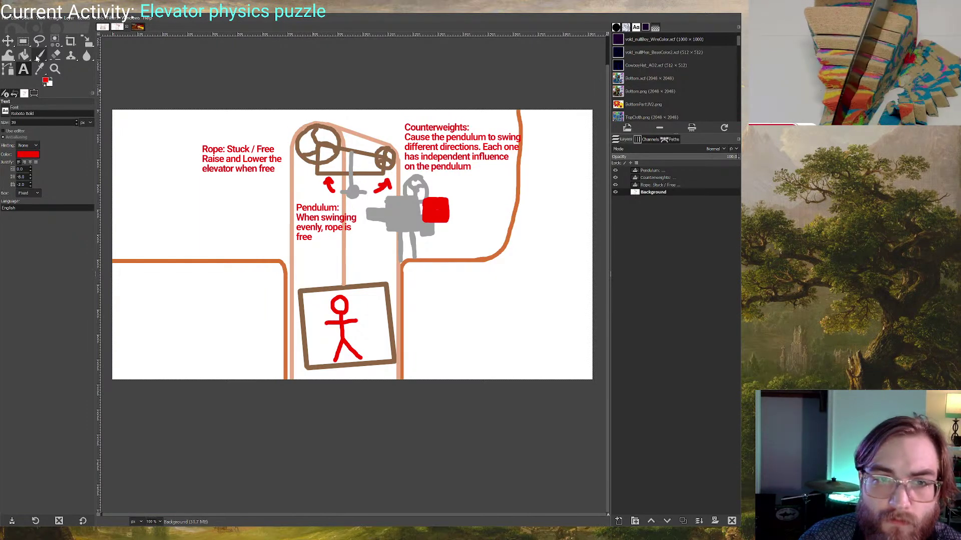
left_click(41, 55)
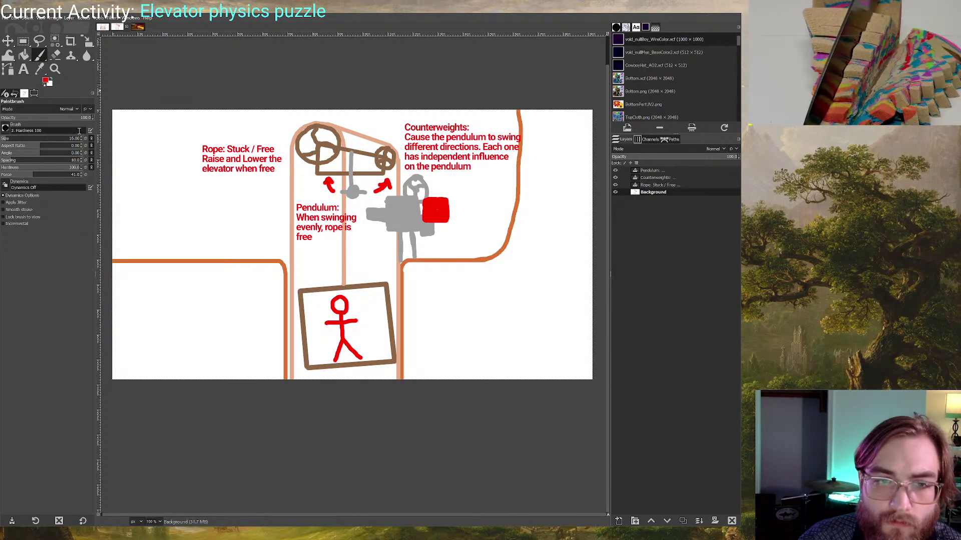
scroll(81, 143, "down", 2)
scroll(81, 142, "down", 1)
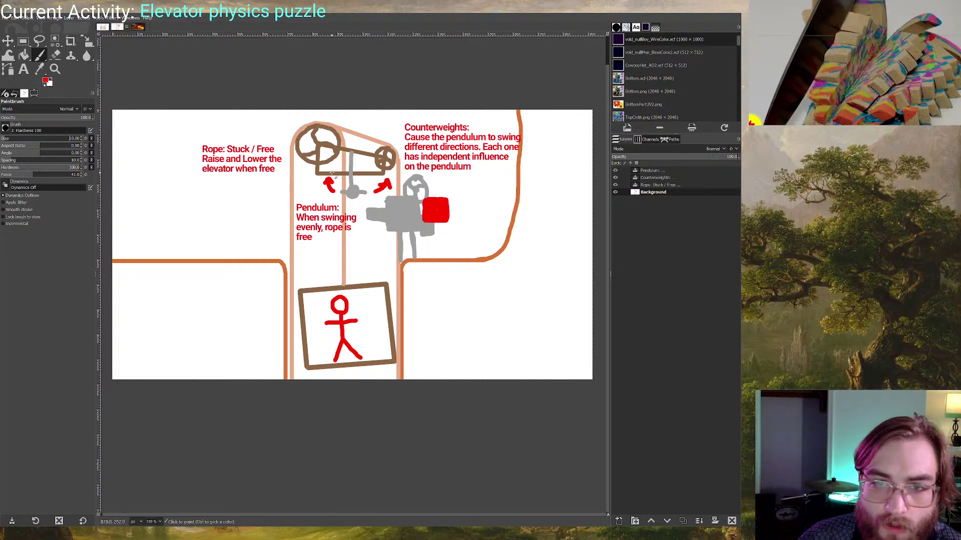
mouse_move(306, 144)
left_mouse_down()
mouse_move(322, 147)
mouse_move(303, 144)
left_mouse_up()
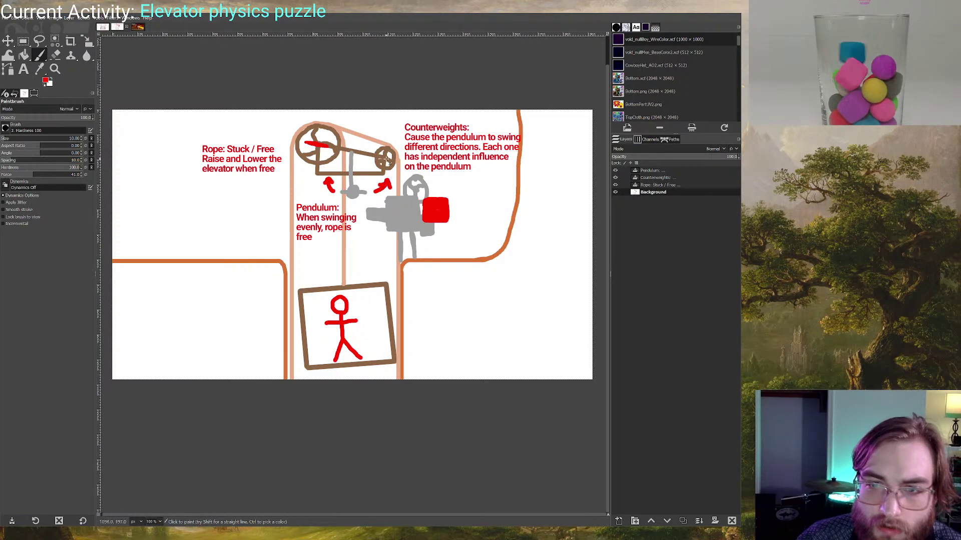
left_click_drag(387, 159, 379, 155)
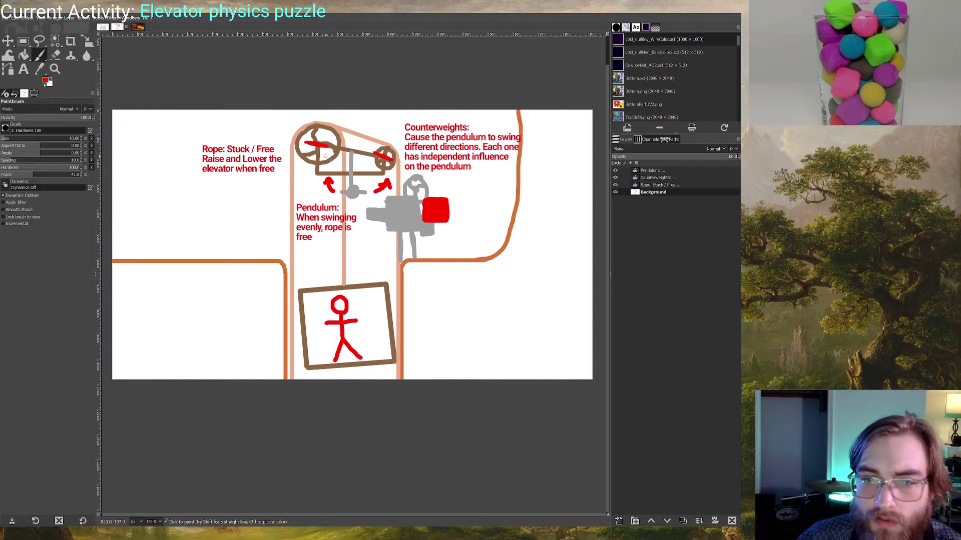
left_click_drag(324, 145, 335, 146)
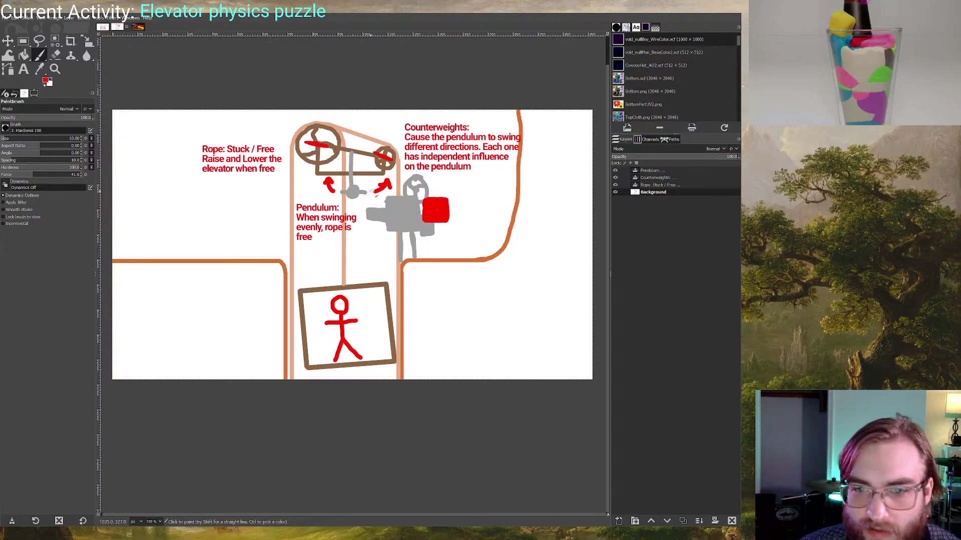
Try sketching red marks over the rope just below the small pulley wheel, and undo them
left_click_drag(390, 173, 408, 169)
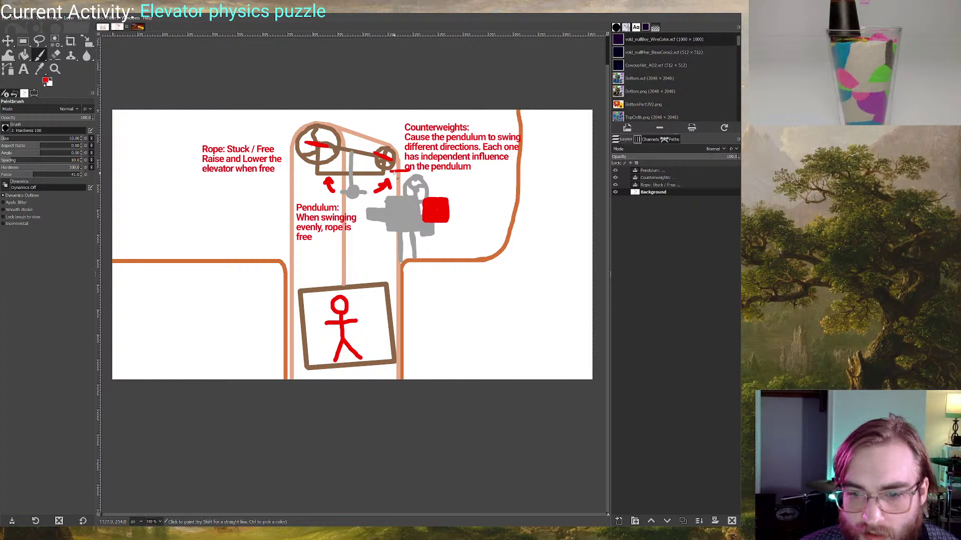
key("ctrl+z")
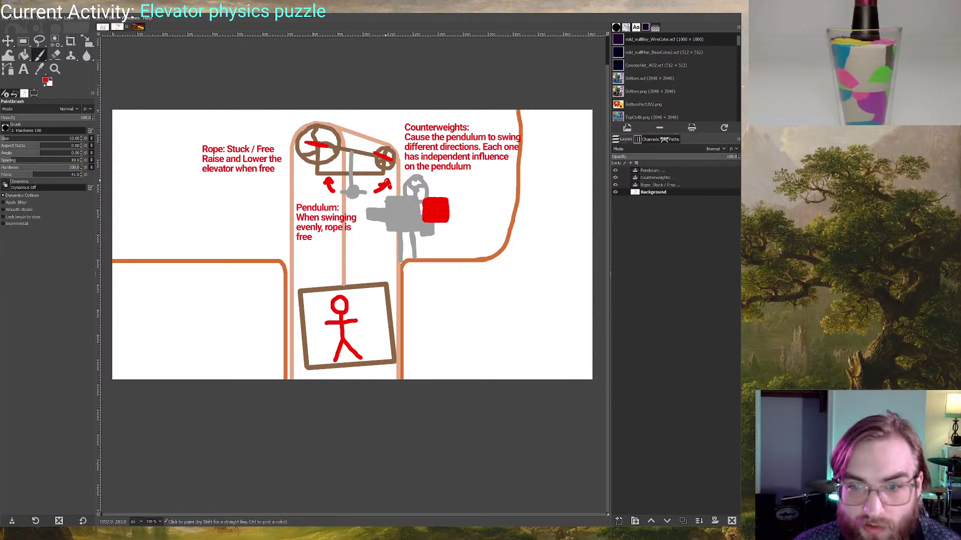
mouse_move(380, 174)
left_mouse_down()
mouse_move(410, 171)
mouse_move(398, 184)
left_mouse_up()
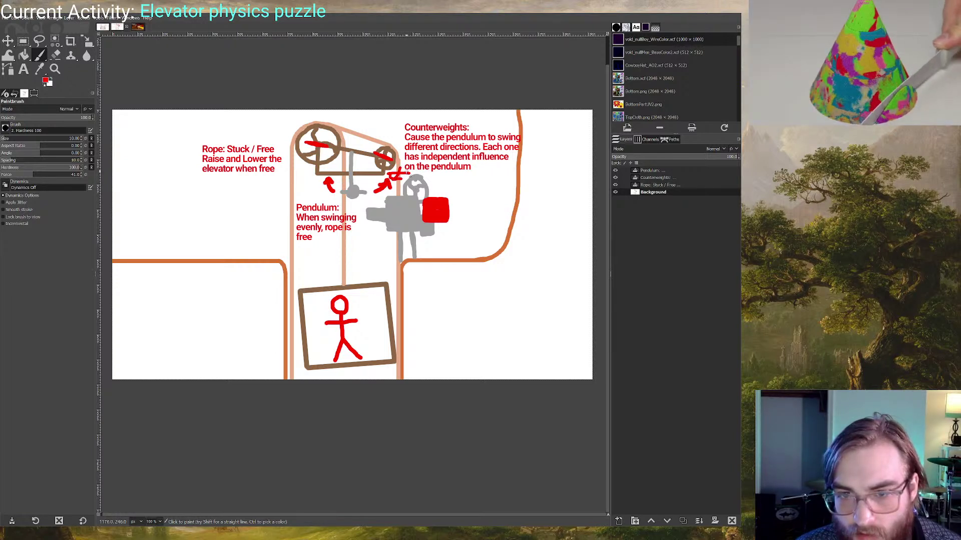
key("ctrl+z")
key("ctrl+z")
key("ctrl+z")
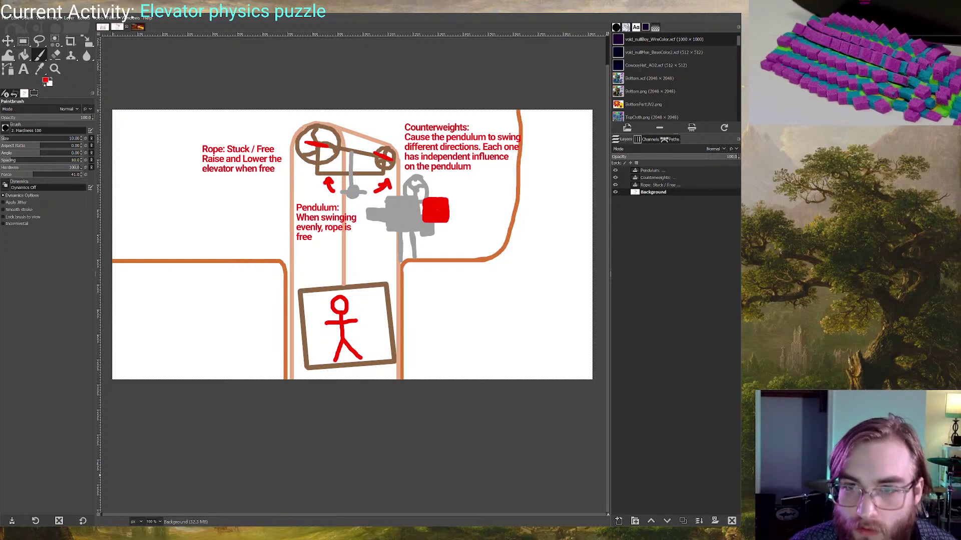
Draw a small grey box in perspective between the pulley wheels and link it to the top of the pendulum
middle_click_drag(314, 249, 321, 250)
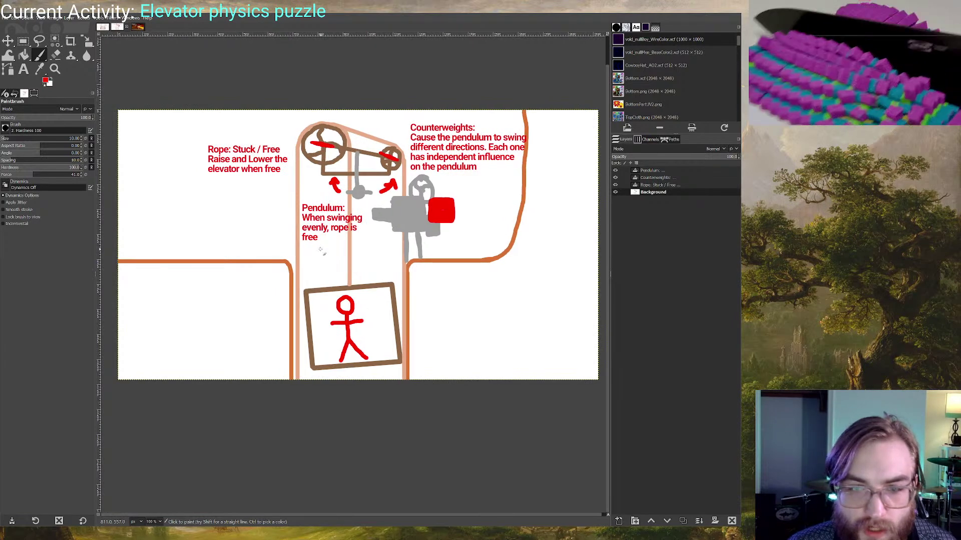
scroll(373, 139, "up", 3, "ctrl")
left_click(49, 82)
left_click_drag(347, 178, 322, 196)
mouse_move(331, 161)
left_mouse_down()
mouse_move(308, 189)
mouse_move(347, 173)
mouse_move(351, 191)
mouse_move(351, 150)
mouse_move(382, 151)
mouse_move(383, 189)
mouse_move(359, 191)
left_mouse_up()
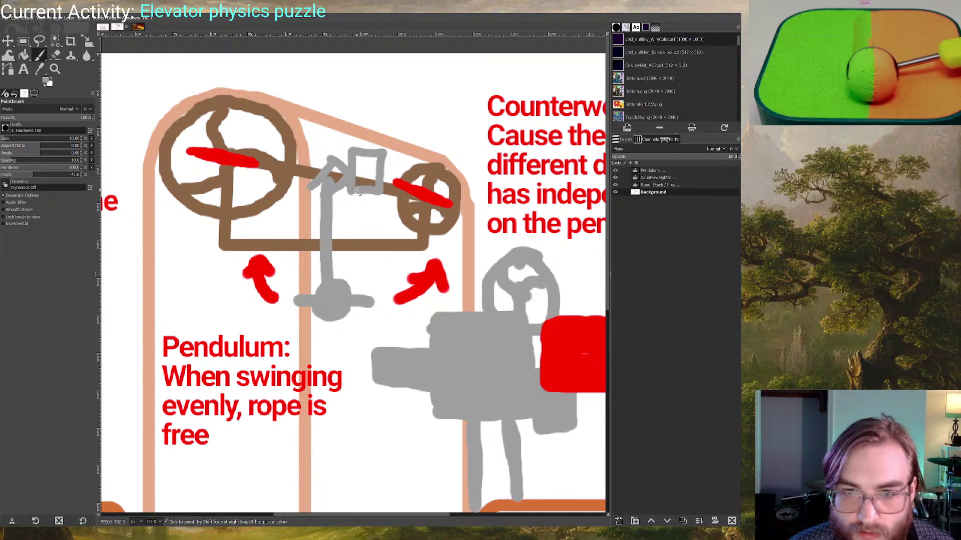
mouse_move(334, 130)
left_mouse_down()
mouse_move(333, 161)
mouse_move(369, 134)
mouse_move(384, 151)
left_mouse_up()
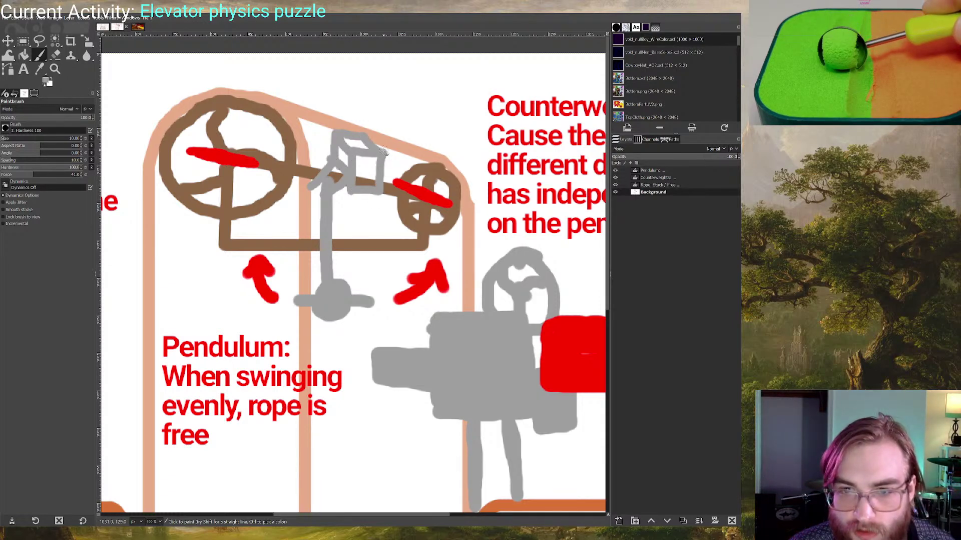
Draw a grey arm from the small box over the small pulley wheel and down to the grey counterweight machine
mouse_move(382, 165)
left_mouse_down()
mouse_move(468, 155)
mouse_move(473, 310)
mouse_move(478, 143)
mouse_move(425, 145)
mouse_move(403, 159)
mouse_move(463, 149)
mouse_move(470, 281)
left_mouse_up()
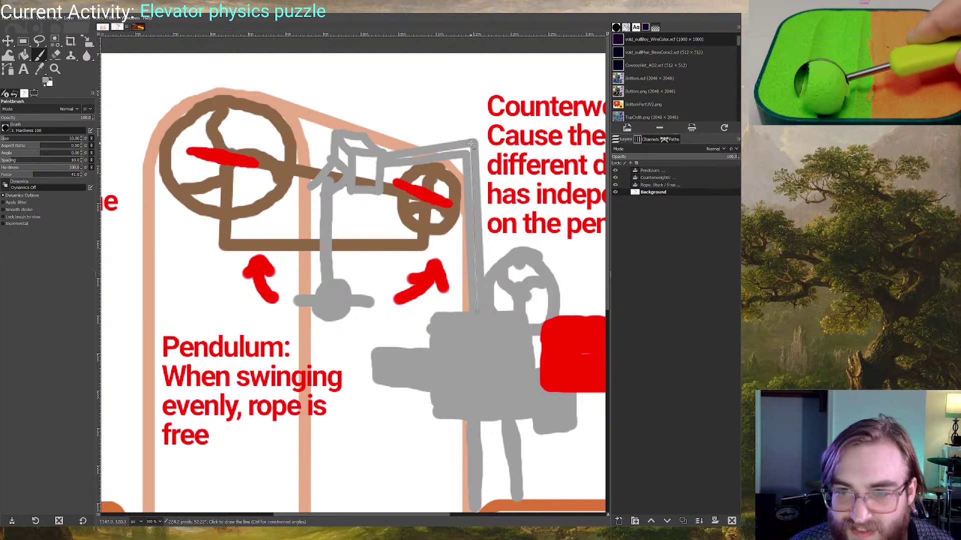
scroll(352, 170, "down", 2, "ctrl")
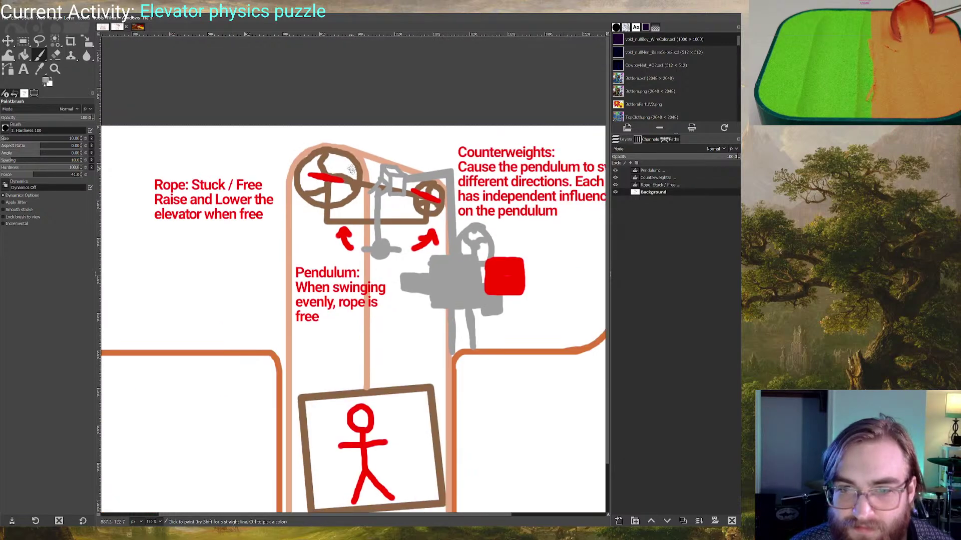
scroll(352, 170, "down", 3, "ctrl")
scroll(247, 186, "up", 3, "ctrl")
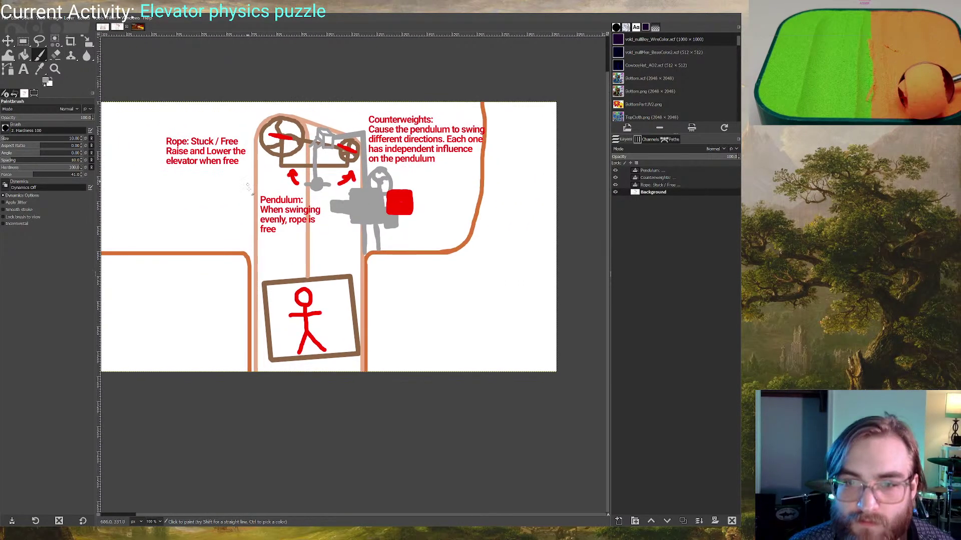
middle_click_drag(250, 186, 251, 196)
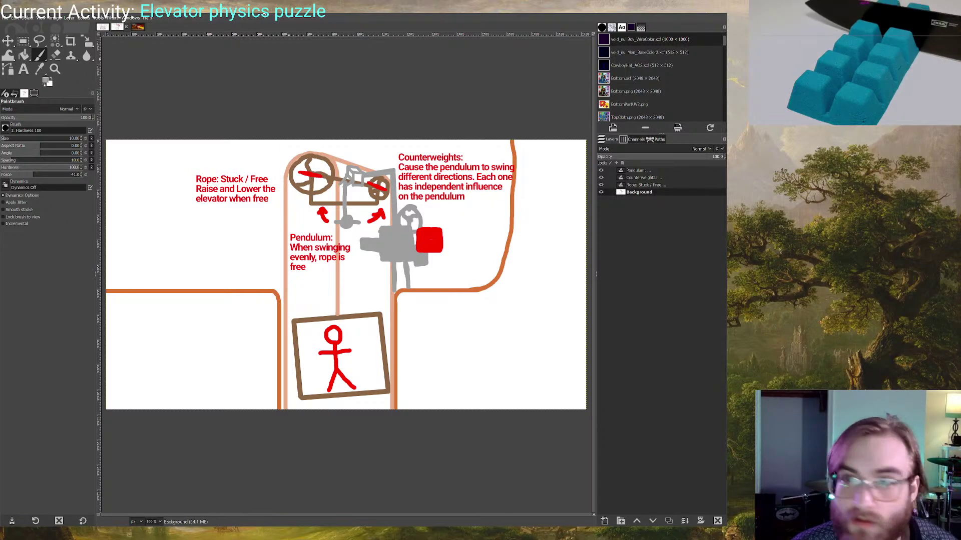
Put the GIMP window away and switch to Blender
key("super+Left")
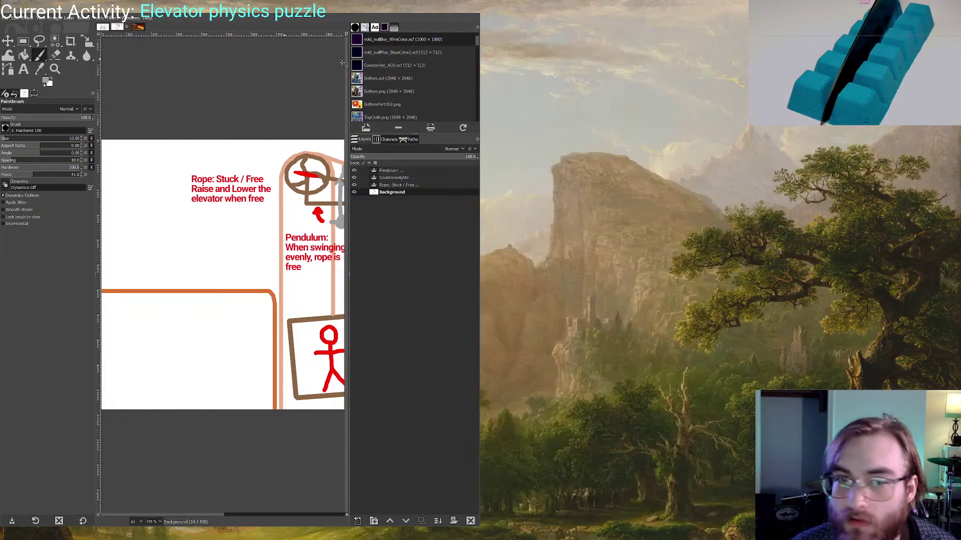
key("super+Right")
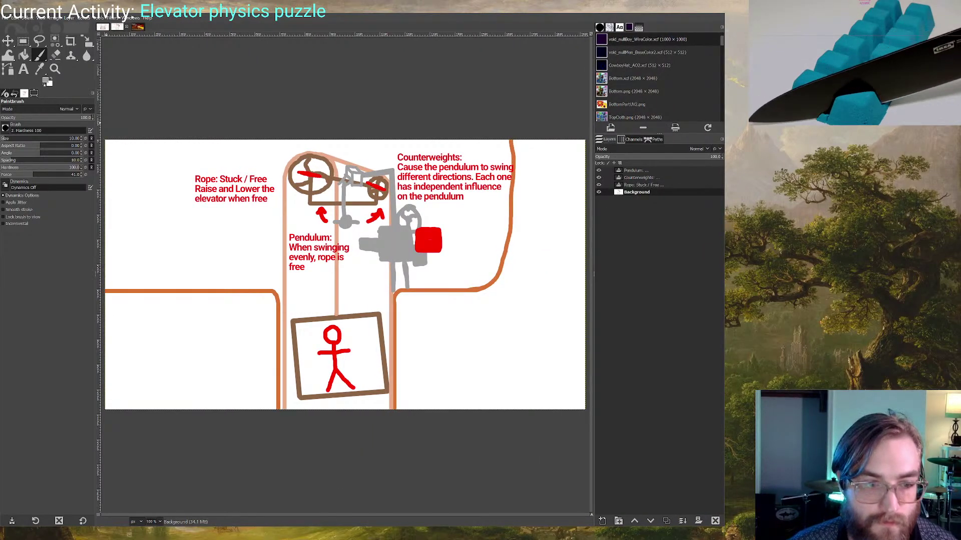
key("super+Down")
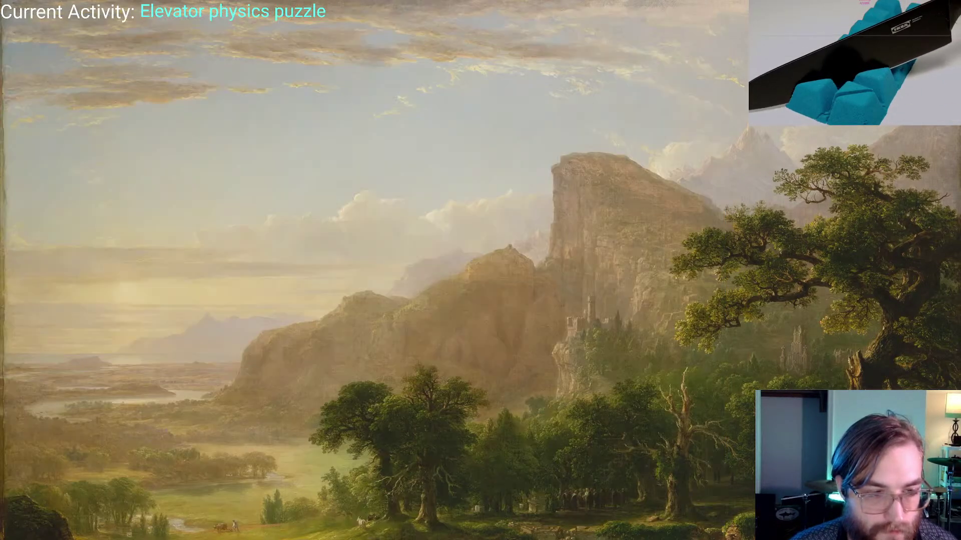
key("super+Up")
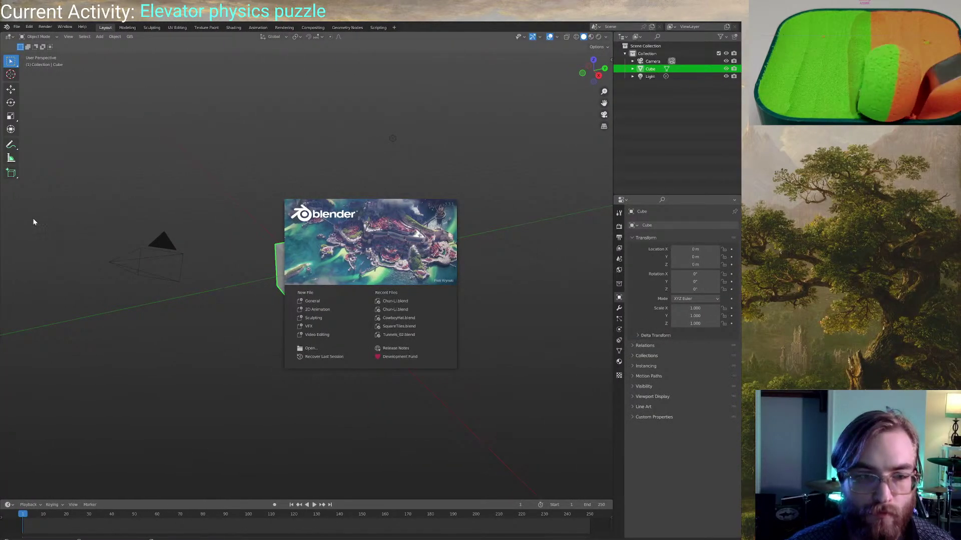
Dismiss the splash screen and delete the default camera, cube and light from the scene
left_click(259, 206)
middle_click_drag(259, 206, 269, 250)
key("a")
key("Delete")
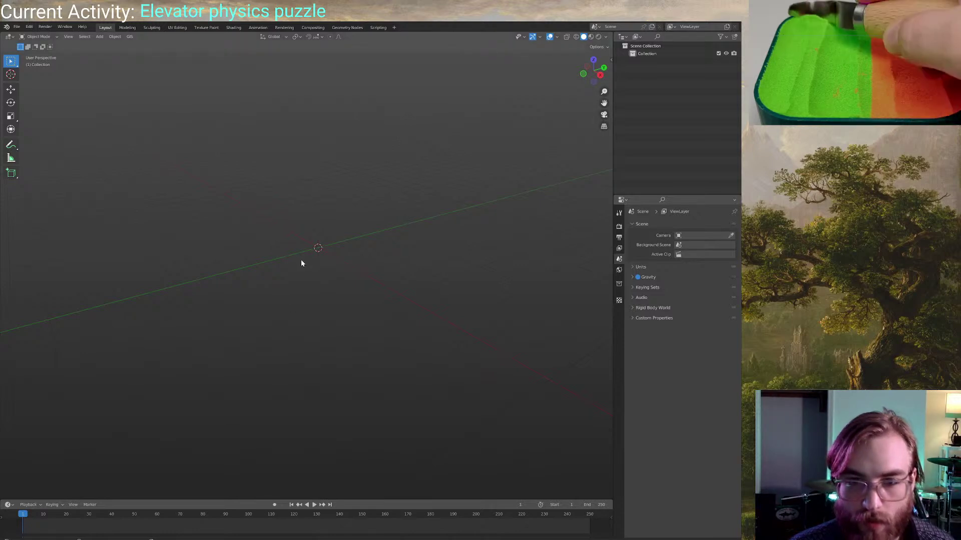
Add a cube mesh at the scene origin and enter Edit Mode on it
key("shift+a")
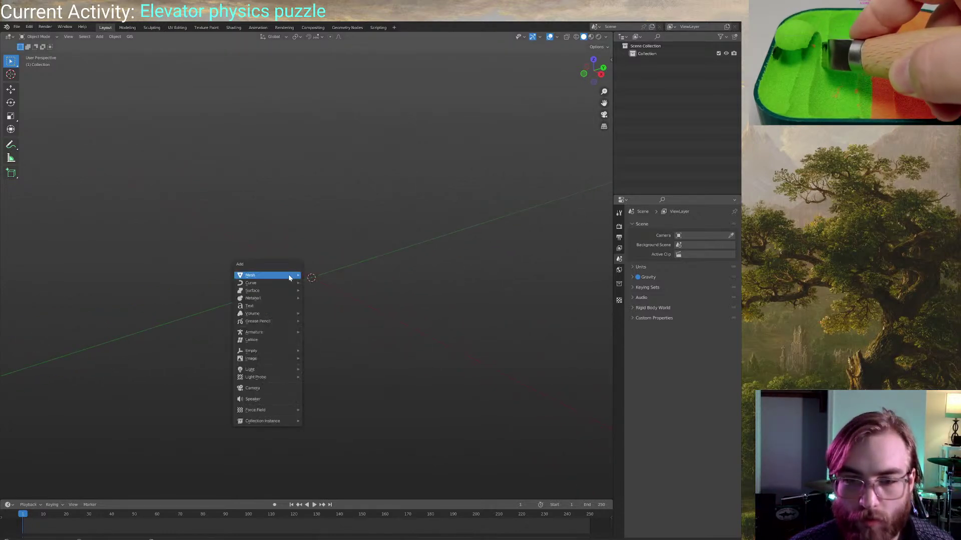
mouse_move(289, 278)
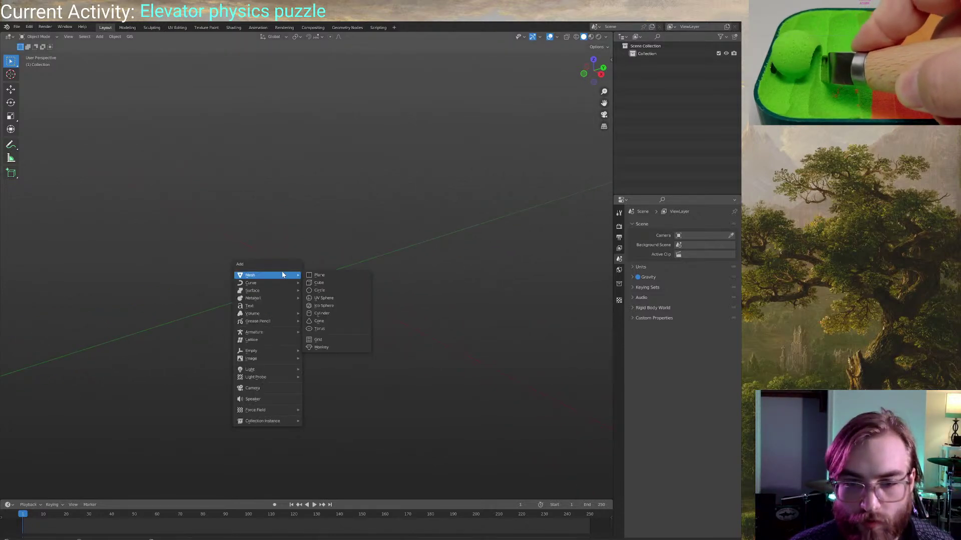
left_click(326, 283)
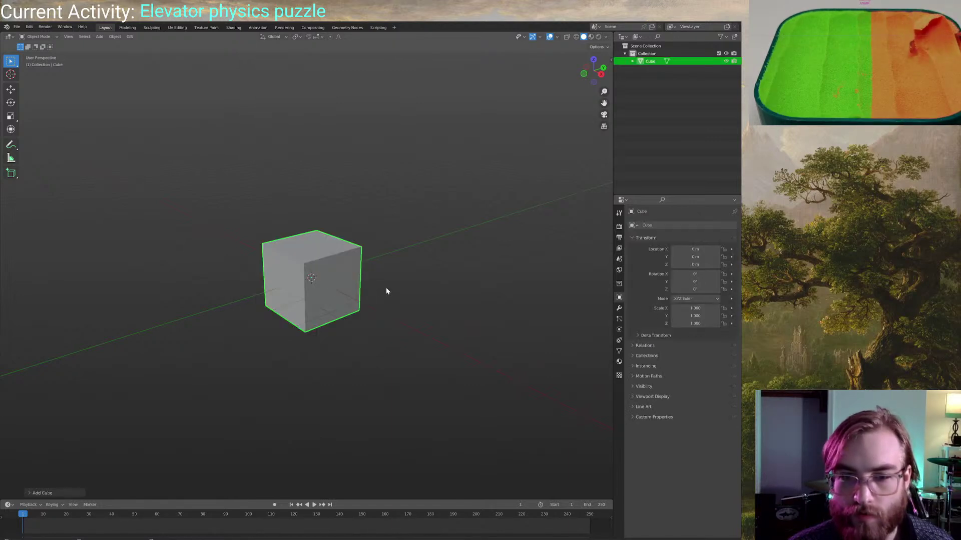
key("Tab")
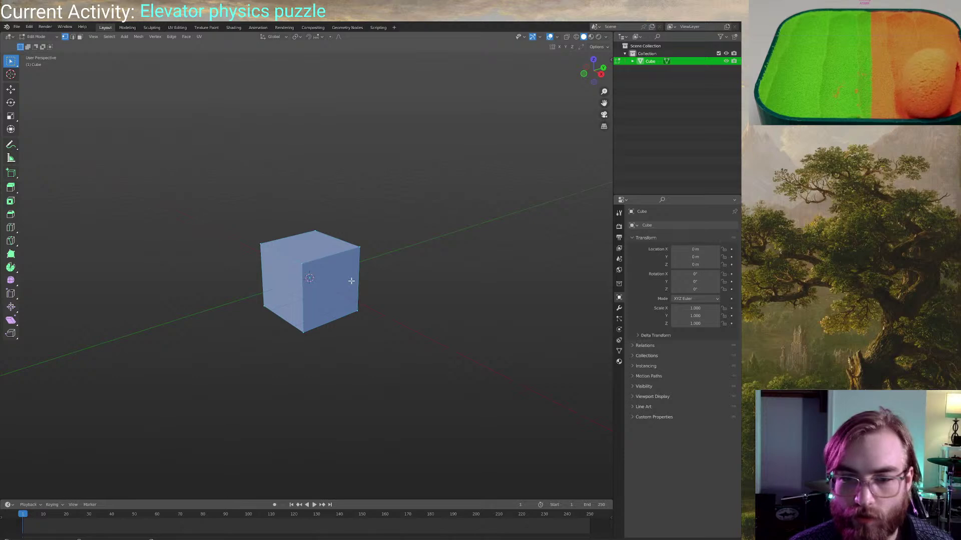
key("g")
key("z")
right_click(341, 111)
Switch to face selection and move one side face of the cube along X to make the block narrower
middle_click_drag(357, 191, 350, 200, "shift")
scroll(345, 200, "up", 2)
middle_click_drag(293, 216, 266, 219)
middle_click_drag(341, 213, 301, 222)
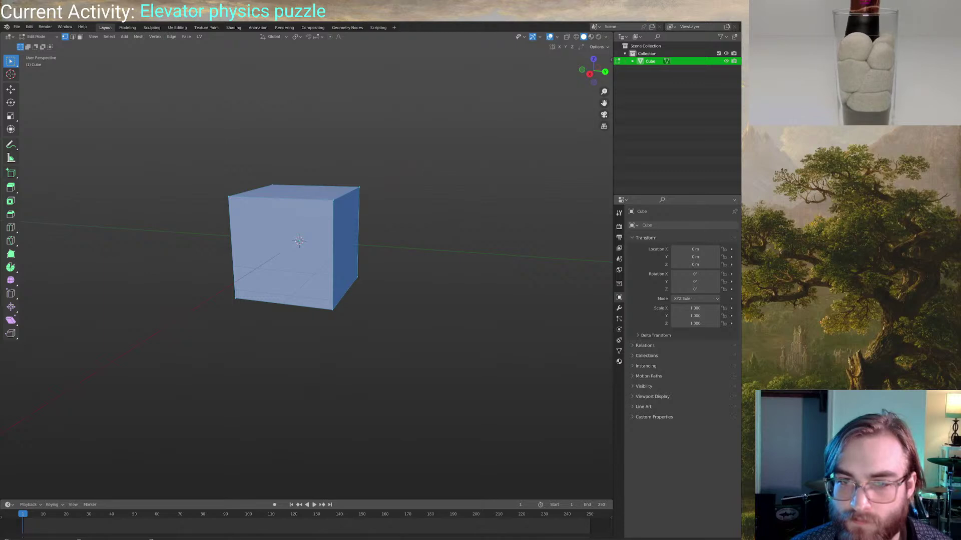
key("Tab")
middle_click_drag(302, 249, 139, 116)
key("Tab")
left_click(80, 36)
left_click(285, 267)
key("g")
key("x")
left_click(308, 226)
key("Tab")
middle_click_drag(277, 210, 295, 200)
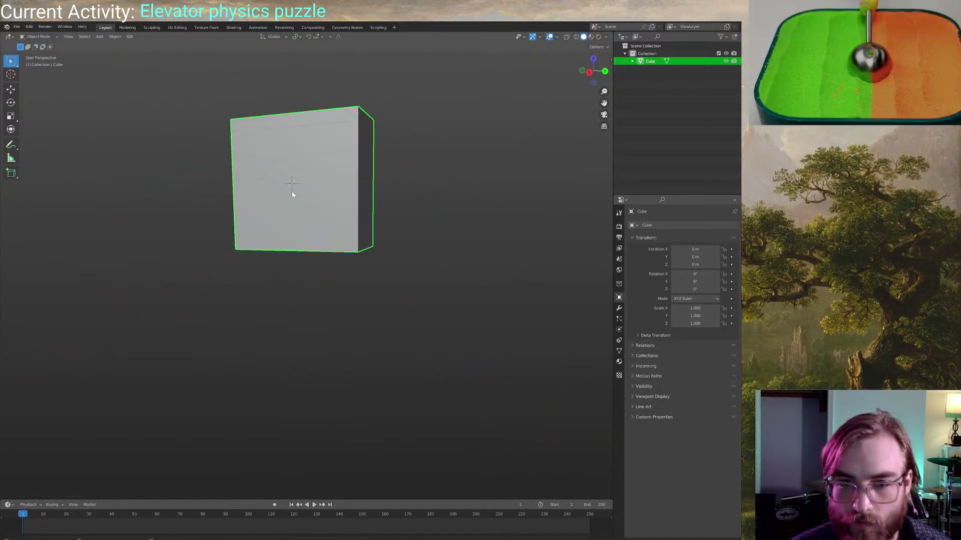
Duplicate the entire block mesh in place and scale the copy down to a small block
key("Tab")
key("a")
key("shift+d")
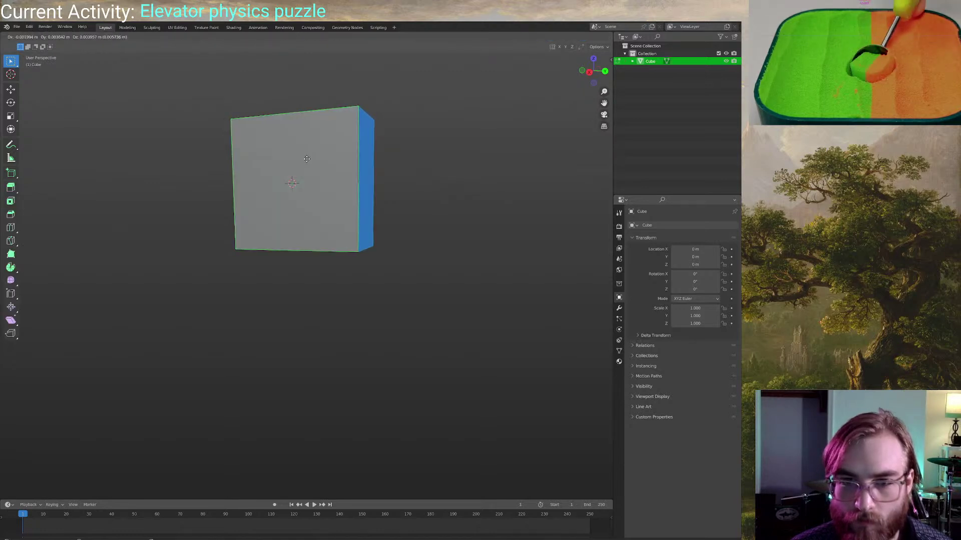
right_click(345, 159)
key("s")
middle_click_drag(368, 175, 335, 191)
Move the small block along X to the large block's front face, lower it along Z and resize it
key("g")
key("x")
left_click(310, 200)
key("g")
key("z")
left_click(403, 229)
key("s")
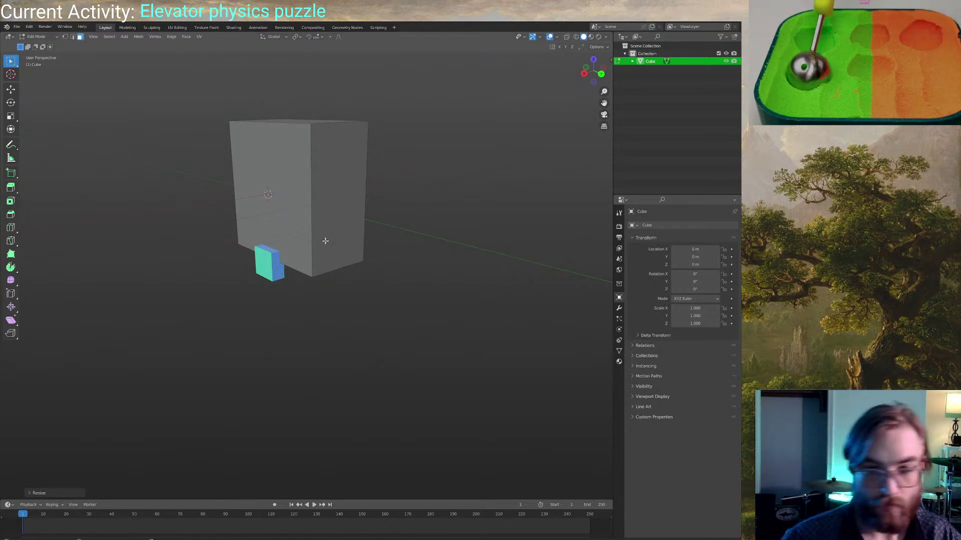
Adjust the small block's position along Z and X so it sits at the large block's lower front edge
middle_click_drag(325, 240, 427, 244)
key("Tab")
scroll(428, 245, "up", 4)
key("Tab")
key("g")
key("z")
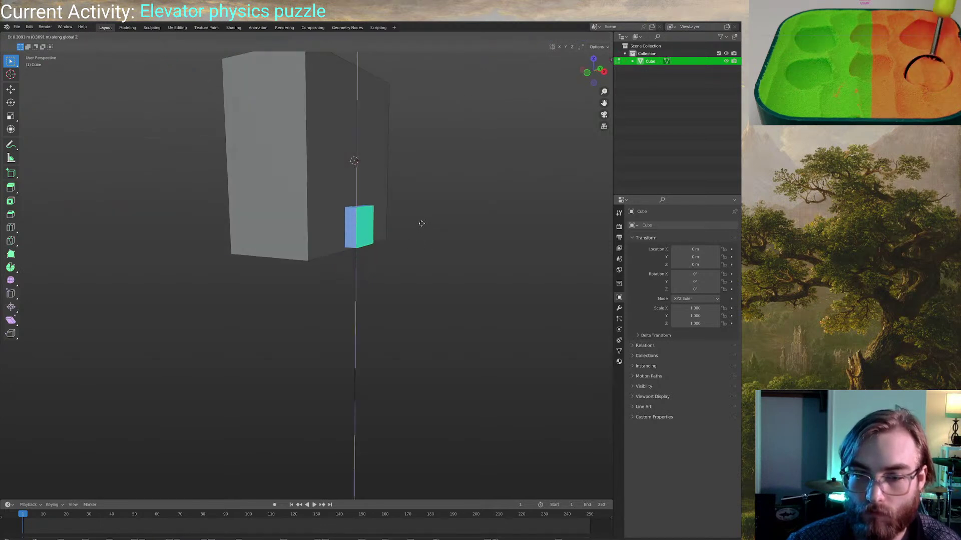
left_click(414, 236)
key("g")
key("x")
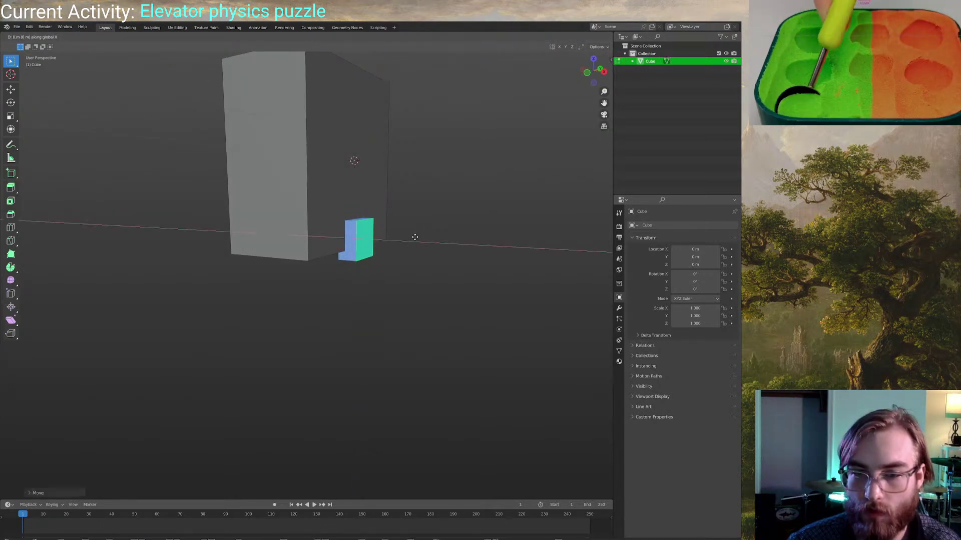
left_click(413, 235)
Cut two vertical edge loops into the small block, dividing its front into three equal columns
middle_click_drag(413, 235, 351, 225)
scroll(352, 193, "up", 2)
double_click(337, 161)
key("ctrl+z")
double_click(343, 161)
middle_click_drag(342, 161, 240, 146, "shift")
Select the two outer front faces of the small block and extrude them outward as a pair of prongs
left_click(288, 216)
left_click(250, 205, "shift")
middle_click_drag(250, 206, 264, 249)
key("e")
middle_click_drag(293, 186, 306, 192)
left_click(282, 182)
Add a horizontal edge loop near the base of the prongs and extrude their two lower front faces into feet
key("ctrl+r")
left_click(346, 193)
left_click(326, 226)
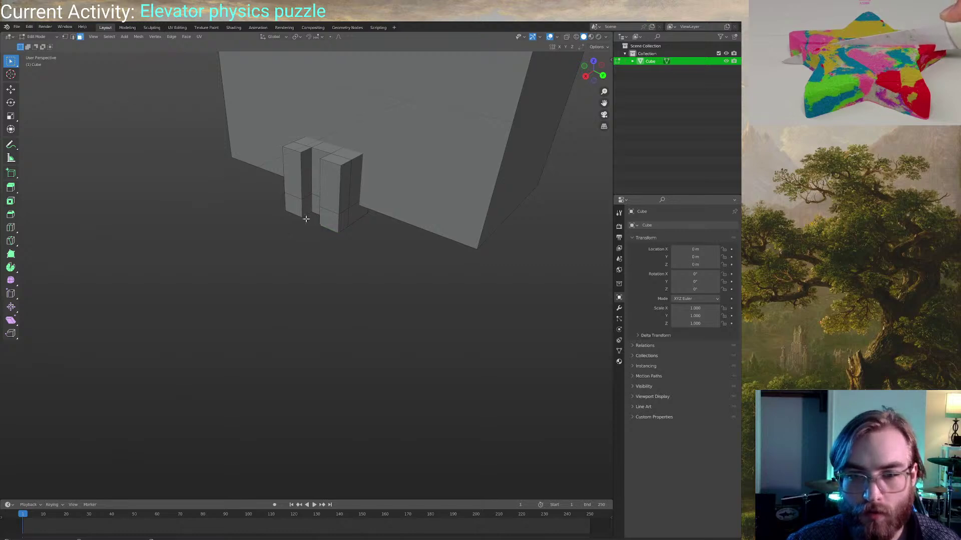
left_click(327, 221, "shift")
middle_click_drag(327, 221, 329, 246)
key("e")
left_click(285, 191)
Select the whole linked bracket and move it along X relative to the large block
key("Tab")
key("alt+a")
scroll(371, 194, "down", 4)
key("Tab")
key("l")
key("g")
key("x")
left_click(301, 263)
key("shift+d")
right_click(334, 197)
key("ctrl+z")
key("shift+a")
left_click(323, 230)
key("ctrl+z")
Snap the 3D cursor, add a new cube there and scale it down to about half size
key("shift+s")
left_click(319, 275)
key("shift+a")
left_click(313, 235)
scroll(465, 230, "down", 2)
key("s")
left_click(348, 222)
Flatten the new cube along X into a thin panel and position it at the large block's front face
scroll(347, 222, "up", 3)
key("KP_1")
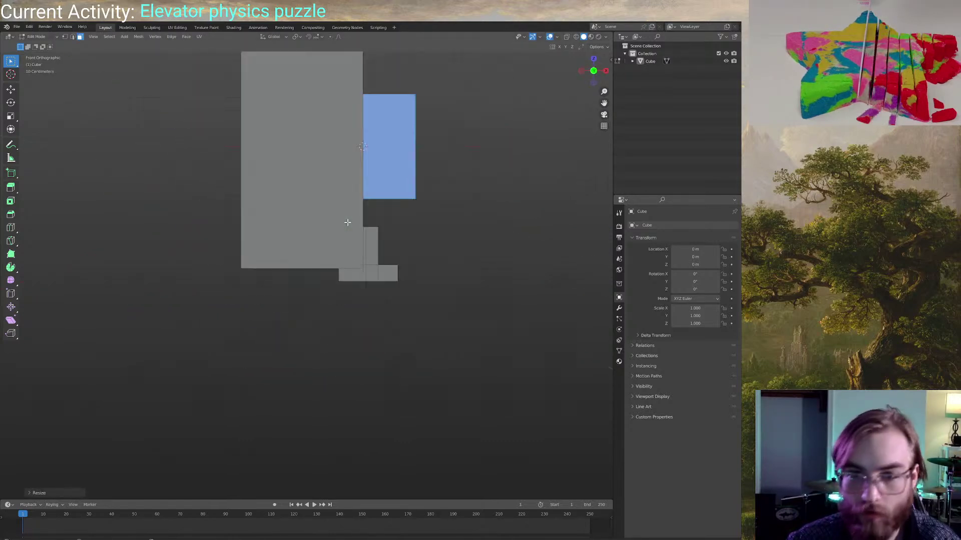
middle_click_drag(395, 164, 376, 225, "shift")
key("s")
key("x")
left_click(363, 215)
key("g")
left_click(375, 214)
key("s")
key("x")
left_click(394, 212)
Stretch the panel along Z and narrow it along Y into a tall, thin strip
key("s")
key("z")
left_click(456, 224)
middle_click_drag(456, 225, 440, 236)
key("s")
key("y")
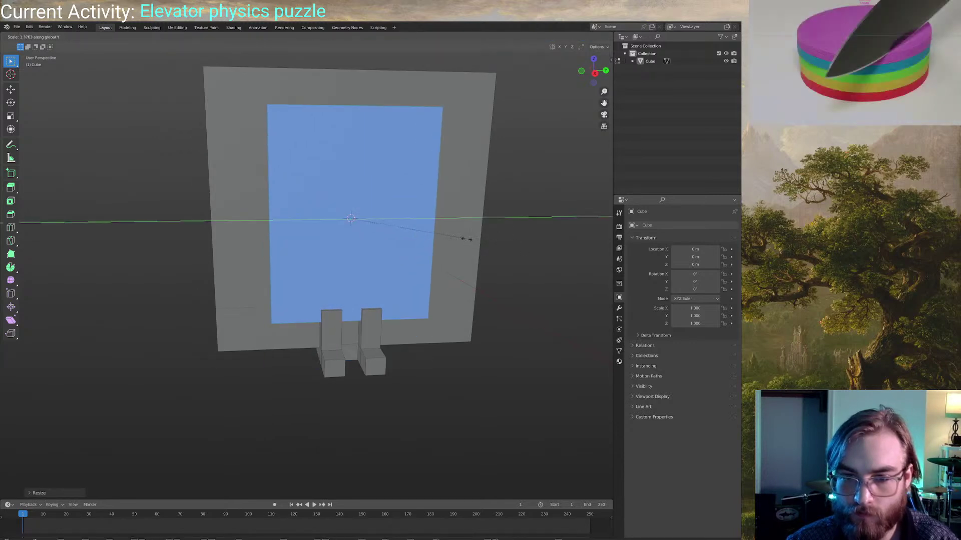
left_click(352, 229)
Adjust the strip's width along Y, and reposition its linked geometry above the bracket
middle_click_drag(353, 229, 335, 205)
left_click(330, 171)
left_click(329, 173)
key("s")
key("y")
left_click(397, 199)
middle_click_drag(387, 262, 326, 283)
key("l")
key("g")
left_click(273, 271)
scroll(322, 242, "down", 3)
Widen the strip's top face along Y so the strip flares upward
mouse_move(321, 242)
middle_mouse_down()
mouse_move(339, 242)
mouse_move(321, 255)
mouse_move(317, 242)
mouse_move(315, 313)
mouse_move(316, 238)
middle_mouse_up()
scroll(321, 255, "up", 3)
scroll(316, 227, "up", 2)
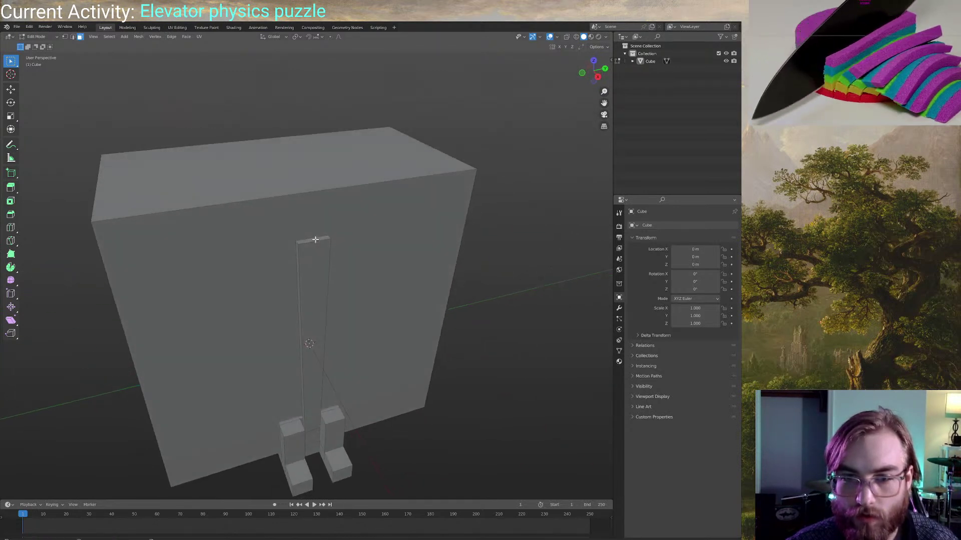
key("y")
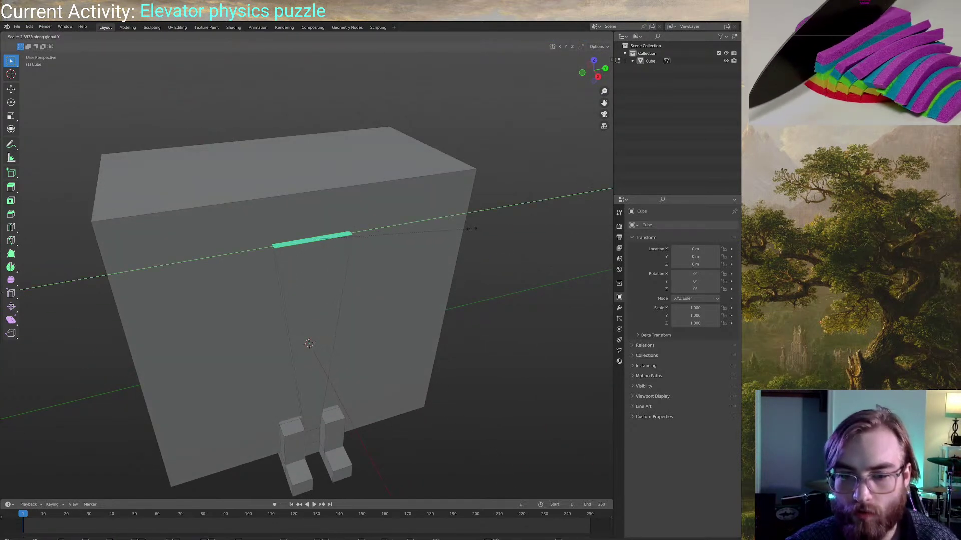
left_click(469, 229)
Lower the strip's widened top face along Z to about the middle of the large block's front
scroll(407, 270, "down", 3)
middle_click_drag(407, 270, 270, 229)
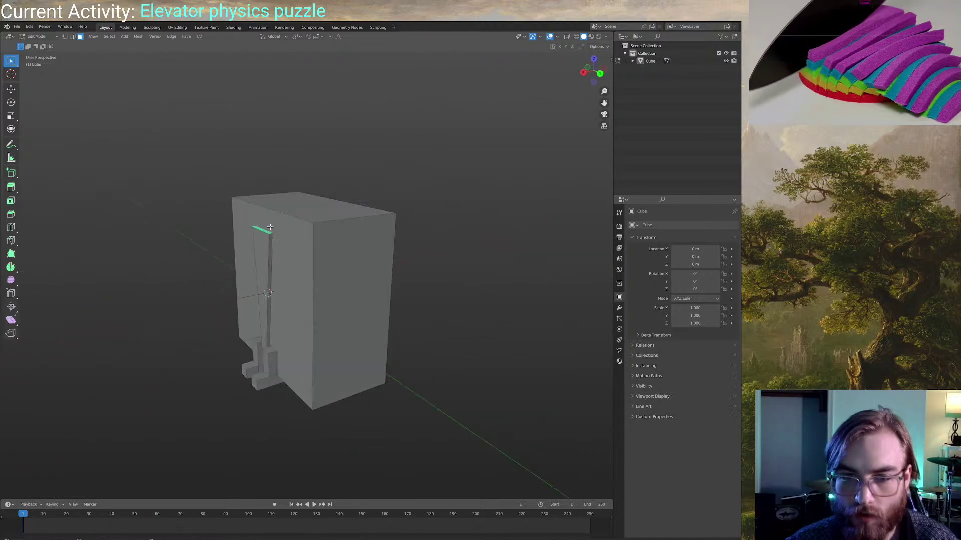
key("g")
key("z")
left_click(286, 296)
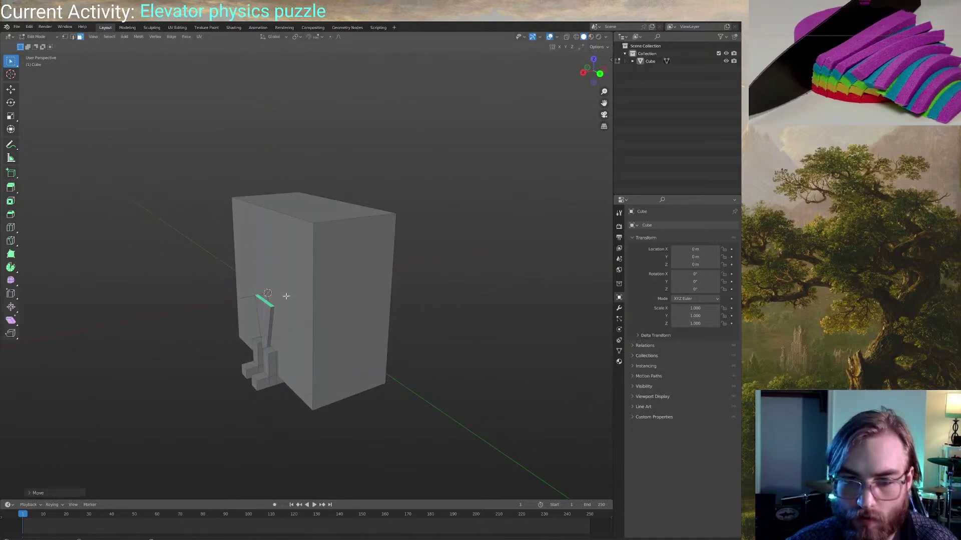
left_click(328, 298)
Clear the selection and add a cylinder with 8 vertices to the mesh
scroll(335, 255, "down", 3)
scroll(325, 256, "up", 4)
mouse_move(318, 253)
middle_mouse_down()
mouse_move(356, 255)
mouse_move(301, 260)
middle_mouse_up()
key("alt+a")
scroll(302, 260, "up", 2)
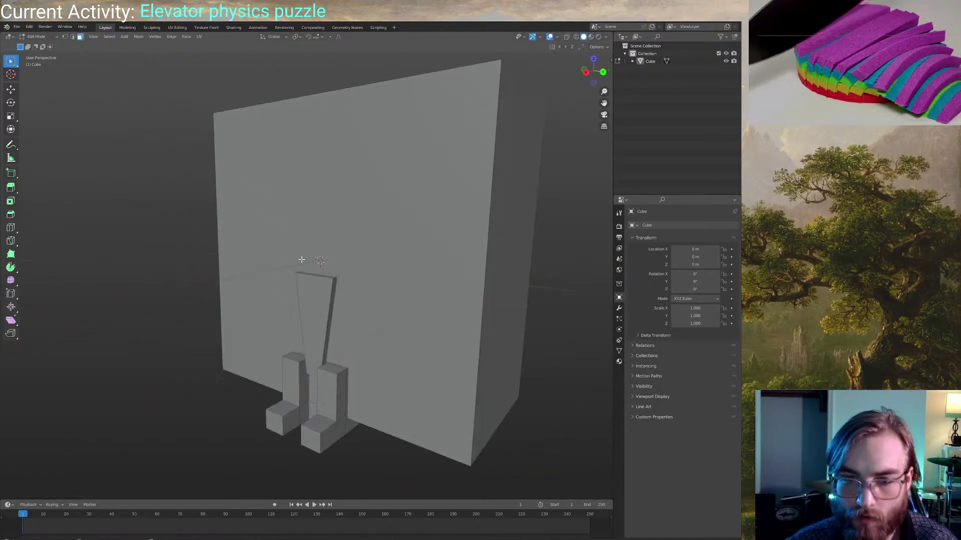
key("shift+a")
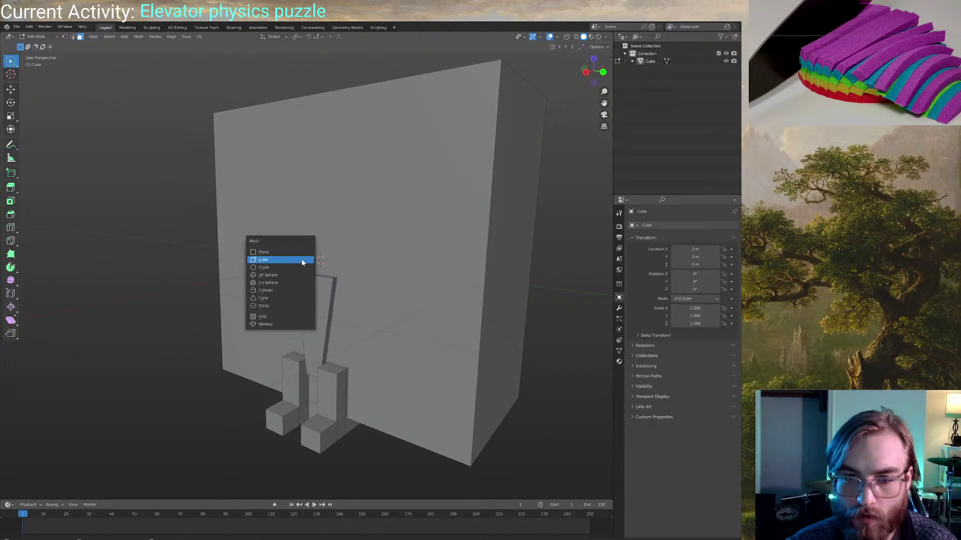
left_click(268, 291)
scroll(281, 288, "down", 2)
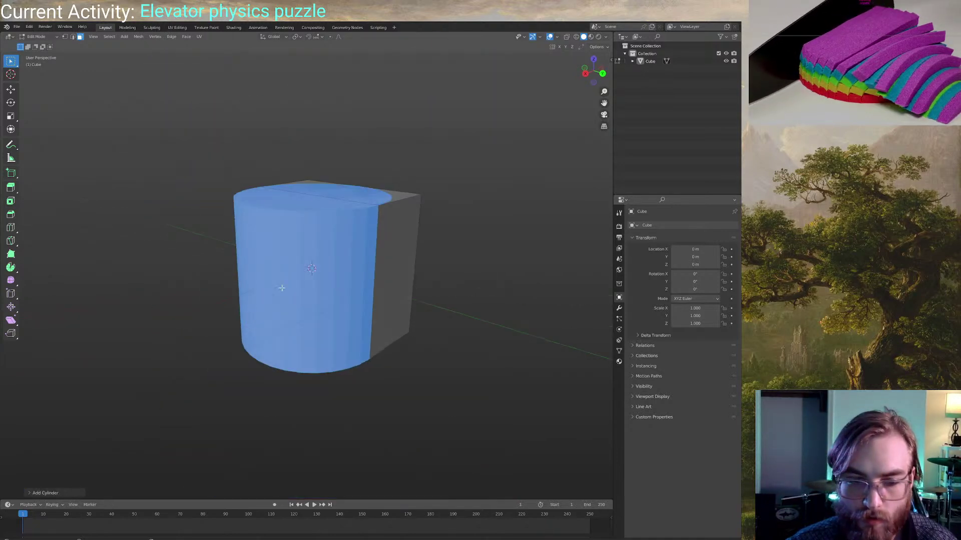
left_click(31, 494)
left_click(99, 400)
type("8")
key("Return")
Rotate the cylinder 90° about the Y axis and shrink it into a thin octagonal disc facing along X
type("rx")
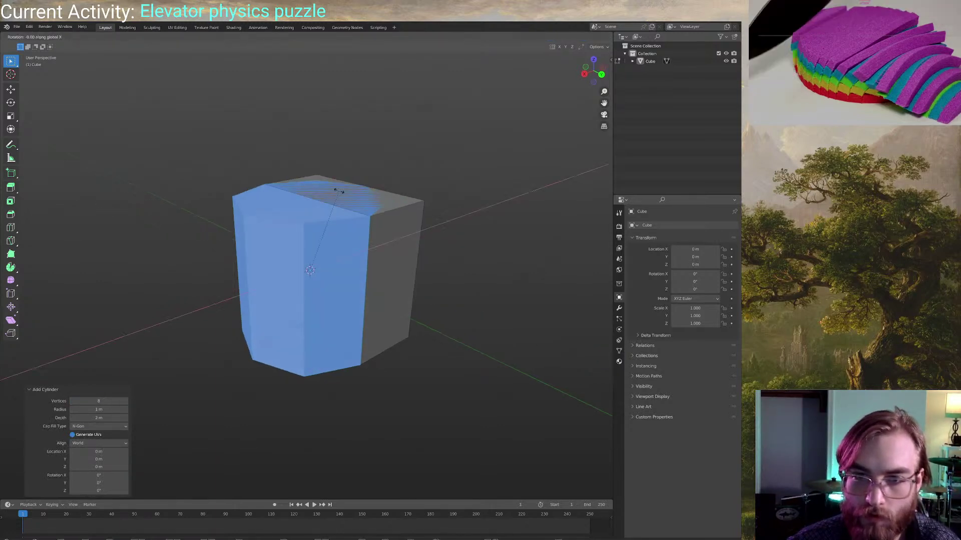
type("90")
key("Return")
key("s")
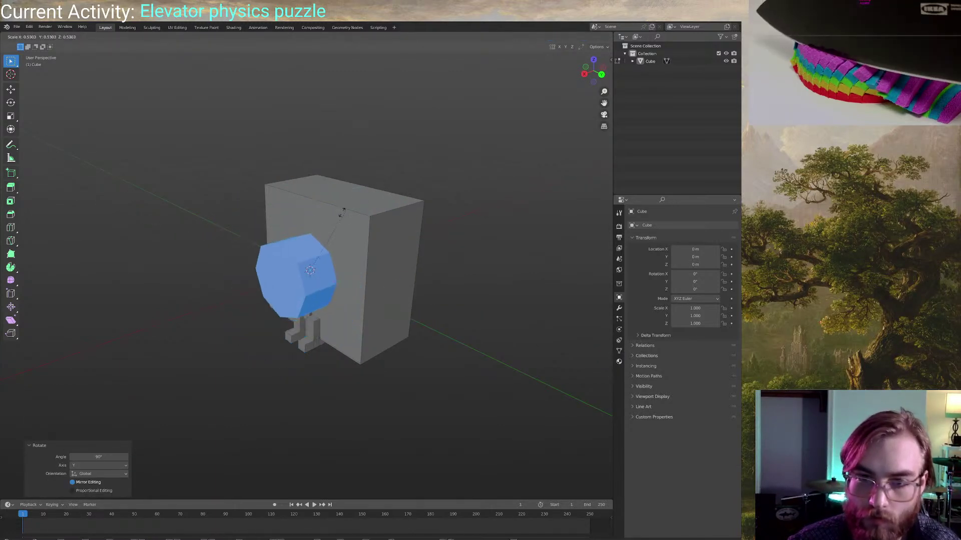
left_click(417, 191)
key("s")
key("x")
left_click(326, 258)
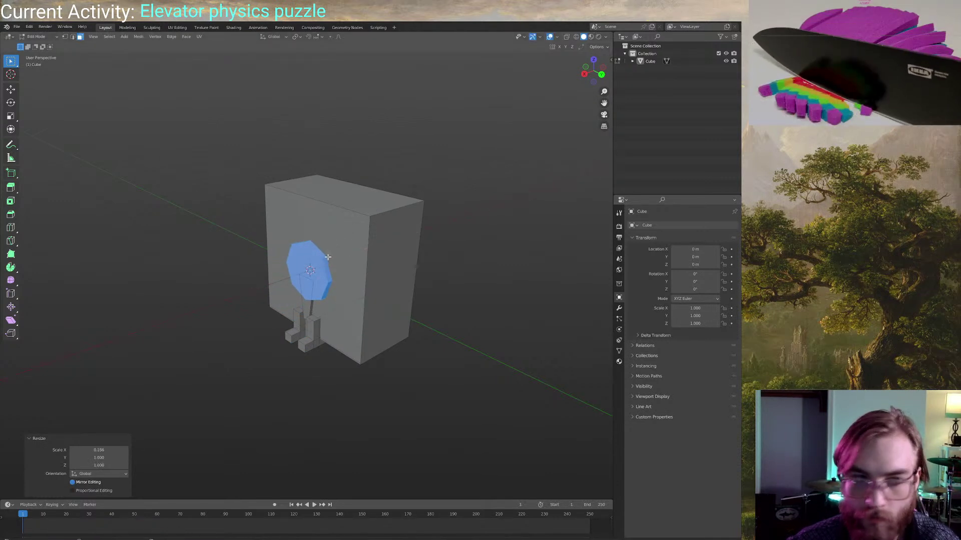
Move the octagonal disc to the upper left of the block's front face in the right orthographic view
key("KP_1")
key("KP_3")
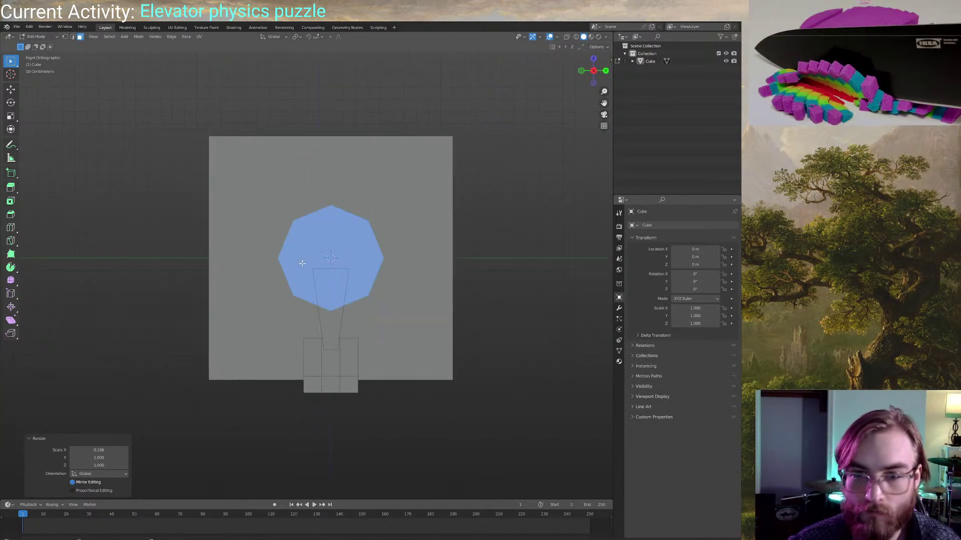
key("g")
left_click(276, 220)
Make the disc thinner along X and shift it along X to sit against the block's front face
scroll(275, 282, "up", 3)
mouse_move(315, 265)
middle_mouse_down()
mouse_move(276, 281)
mouse_move(322, 238)
mouse_move(309, 259)
middle_mouse_up()
key("g")
key("x")
left_click(377, 225)
key("s")
key("x")
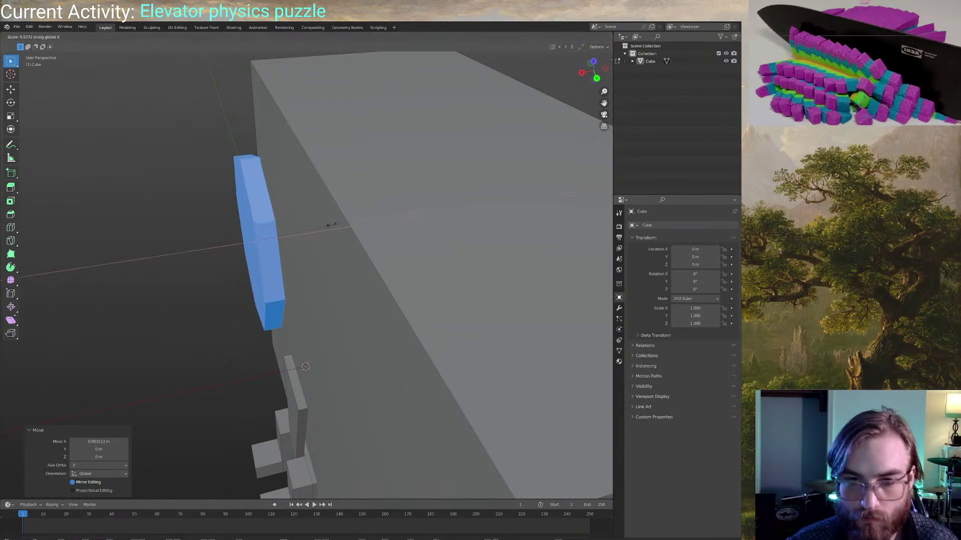
left_click(303, 234)
key("g")
key("x")
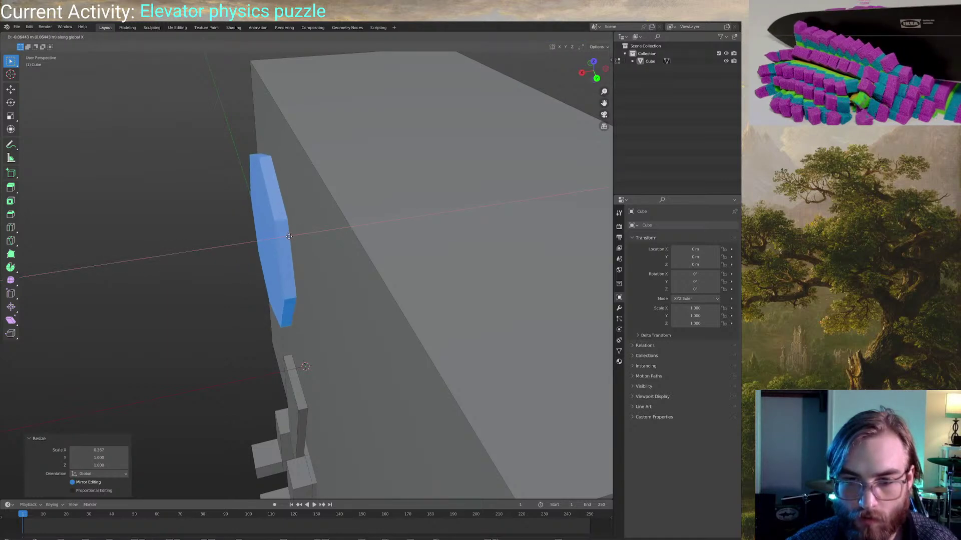
left_click(290, 235)
Reposition the octagonal disc slightly lower on the block's front face in the right orthographic view
key("KP_1")
key("KP_3")
middle_click_drag(278, 260, 236, 197, "shift")
key("g")
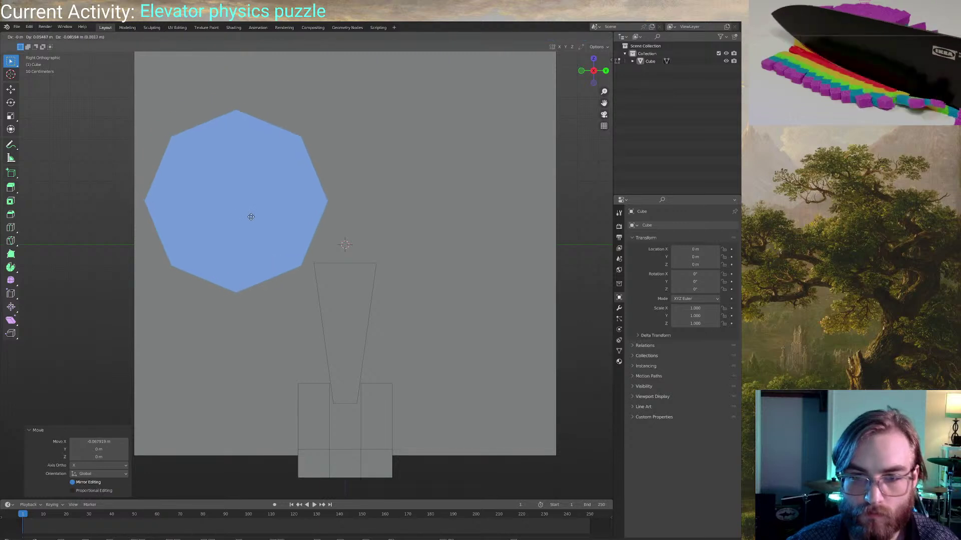
left_click(250, 240)
Duplicate the octagonal disc, place the copy on the opposite upper side of the block's front face, and enlarge it
key("shift+d")
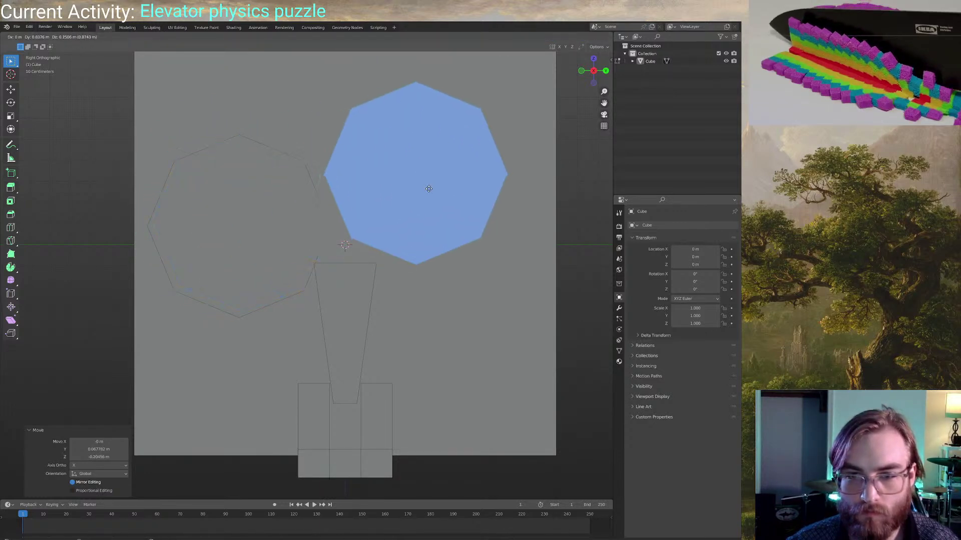
left_click(432, 186)
key("s")
left_click(467, 187)
Shift the enlarged disc along X against the block's front face and leave edit mode
middle_click_drag(467, 186, 283, 267)
key("g")
key("x")
left_click(340, 216)
left_click(416, 212)
key("Tab")
Try raising the whole block object 1 m along Z in object mode, and undo the move
scroll(403, 230, "down", 3)
scroll(266, 212, "up", 2)
scroll(237, 222, "down", 3)
scroll(337, 224, "up", 3)
left_click(300, 242)
scroll(326, 257, "up", 3)
scroll(286, 242, "down", 3)
middle_click_drag(219, 415, 278, 339)
key("g")
key("z")
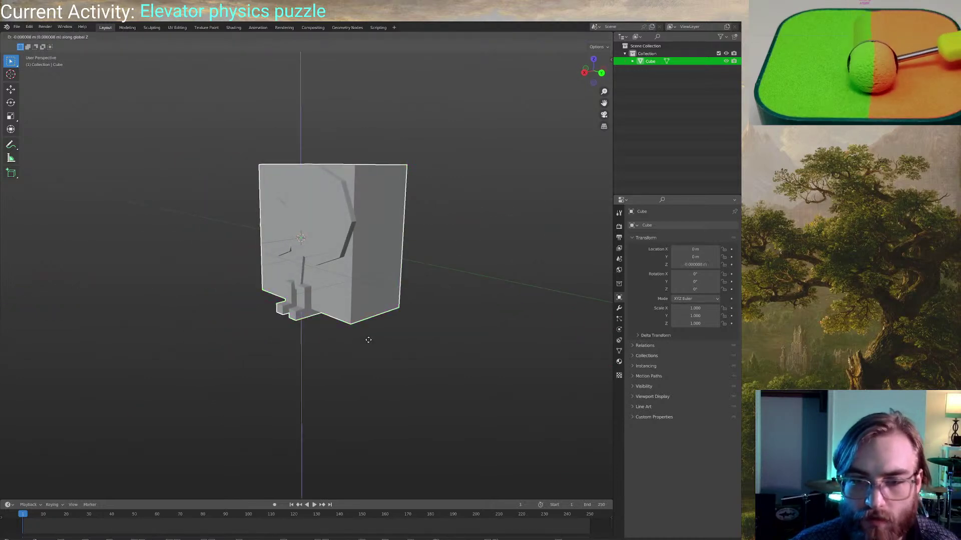
key("1")
key("Return")
scroll(330, 255, "up", 2)
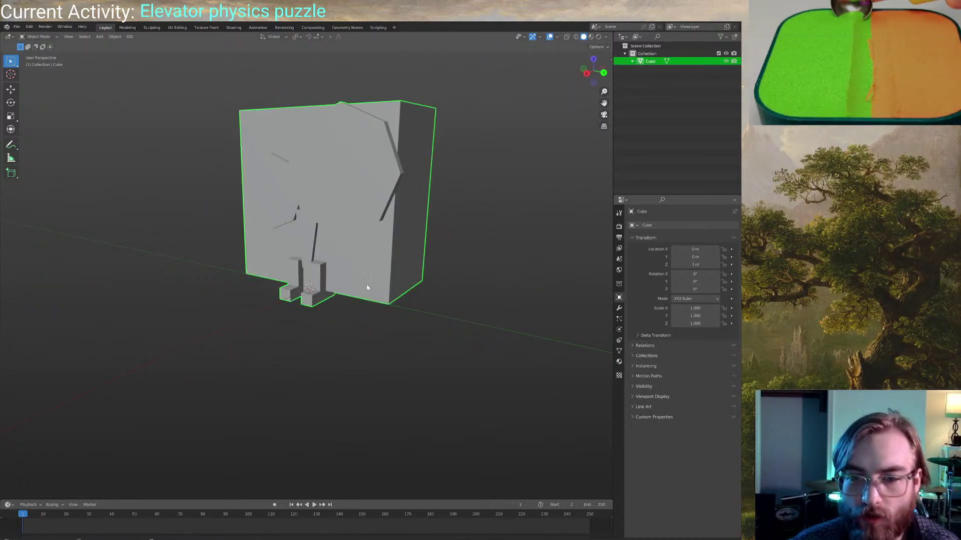
key("ctrl+z")
Raise the block's entire mesh along Z in edit mode so its base sits at the object's origin, and return to object mode
key("Tab")
key("ctrl+Tab")
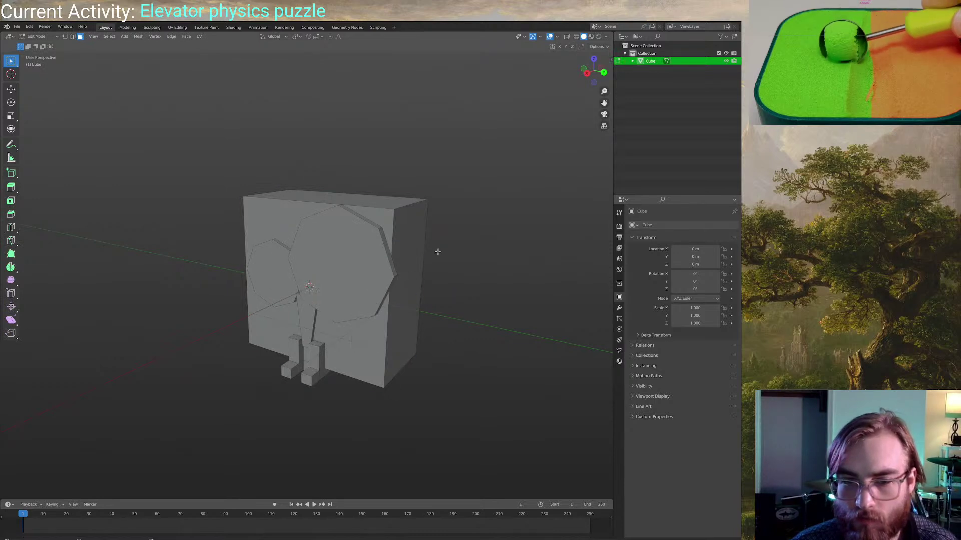
key("a")
middle_click_drag(438, 252, 436, 210)
key("Tab")
key("alt+a")
Add a UV sphere with 16 segments and 8 rings at the origin
middle_click_drag(334, 274, 347, 257)
key("shift+a")
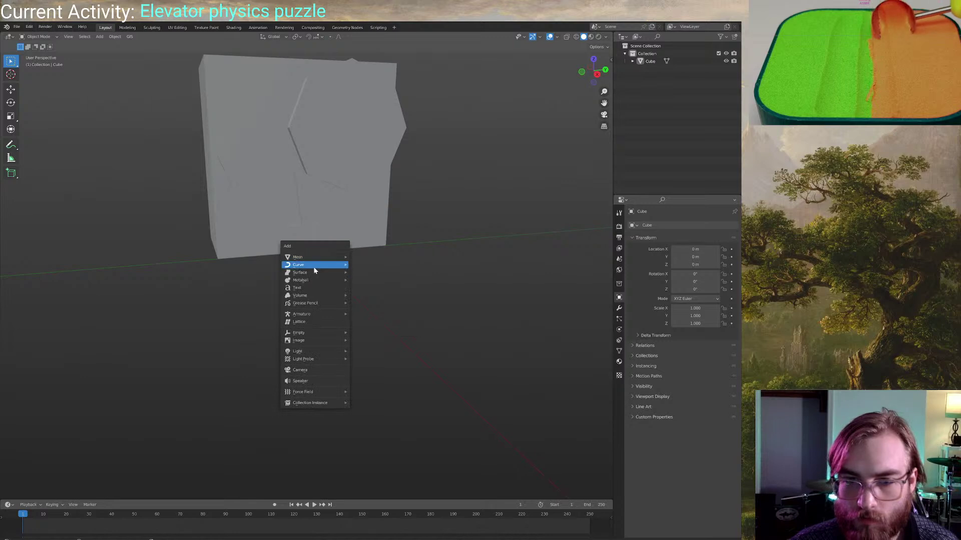
left_click(364, 282)
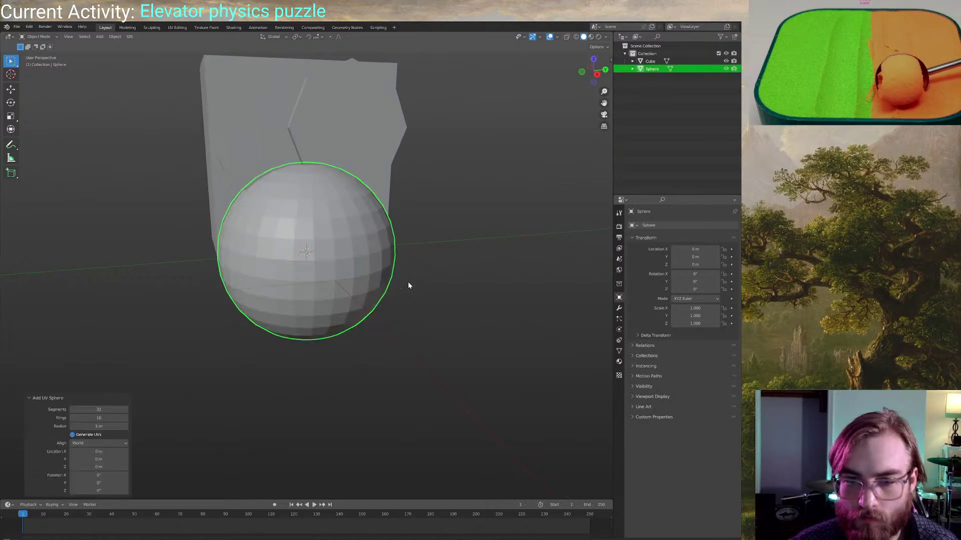
middle_click_drag(407, 281, 268, 306)
left_click(102, 412)
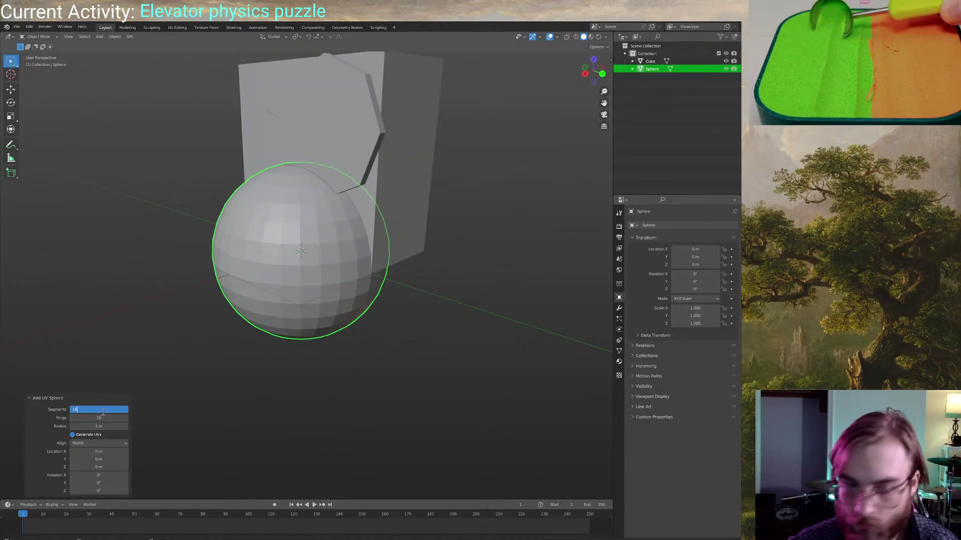
type("16")
key("Tab")
type("8")
key("Return")
Apply smooth shading to the sphere
right_click(257, 223)
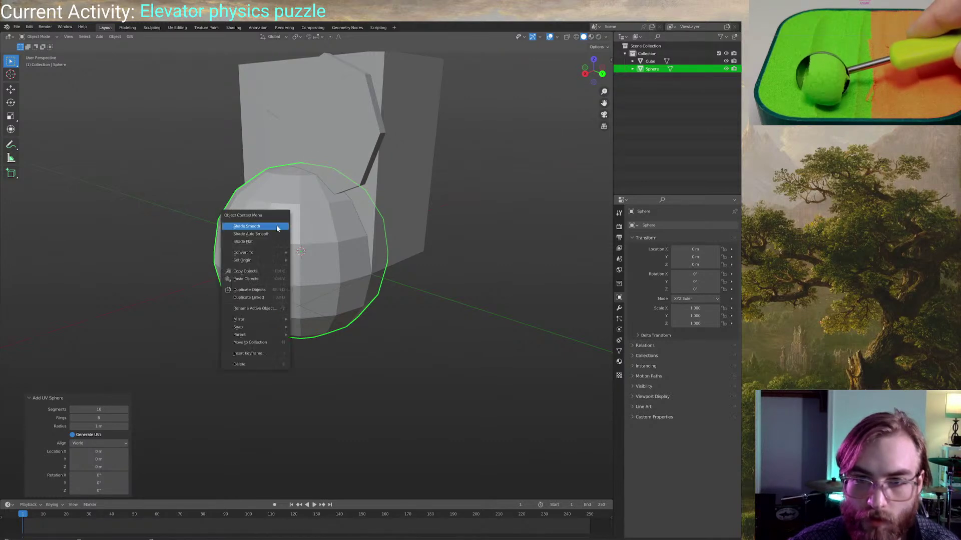
left_click(257, 240)
key("g")
key("z")
right_click(317, 300)
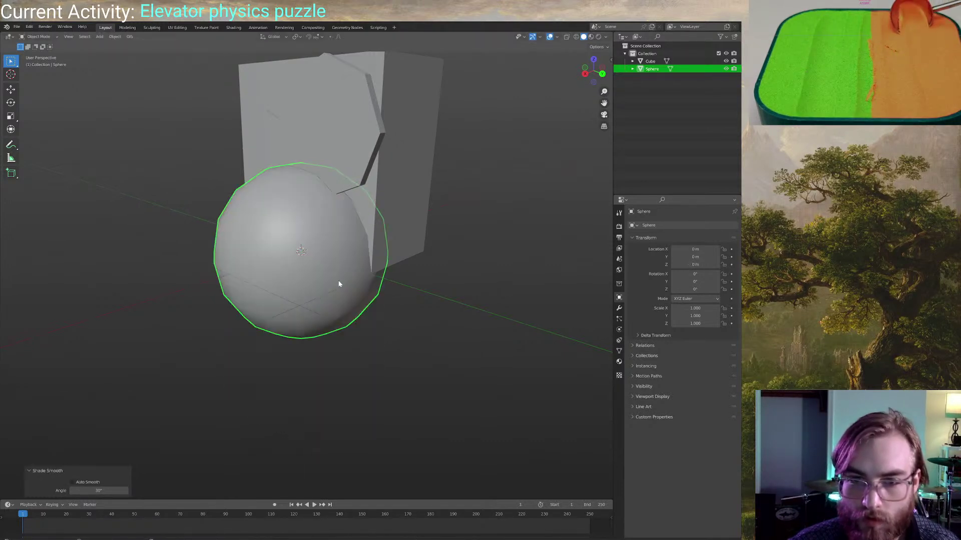
Resize the sphere's mesh in edit mode
middle_click_drag(317, 301, 284, 300)
key("Tab")
key("s")
left_click(319, 252)
middle_click_drag(318, 252, 340, 253)
scroll(340, 253, "up", 4)
key("s")
left_click(466, 245)
Scale the vertex ring around the sphere's middle outward to form a flared saucer-like rim, and return to object mode
middle_click_drag(465, 244, 365, 262)
scroll(365, 262, "down", 3)
scroll(356, 266, "up", 3)
key("alt+a")
key("1")
key("s")
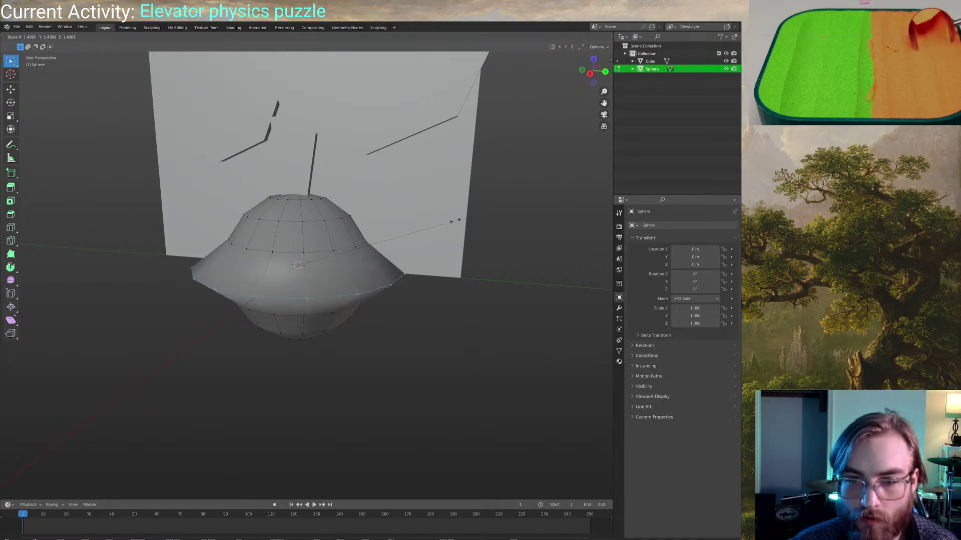
left_click(473, 219)
key("Tab")
Move the flared sphere straight down along Z to hang well below the block, and deselect it
middle_click_drag(472, 230, 355, 215)
key("g")
key("z")
right_click(377, 261)
key("Tab")
scroll(368, 255, "down", 1)
key("Tab")
scroll(355, 215, "down", 2)
key("g")
key("z")
left_click(359, 358)
middle_click_drag(359, 359, 295, 255, "shift")
key("g")
key("z")
left_click(290, 246)
left_click(312, 249)
Add a cylinder at the origin and apply smooth shading to it
key("shift+a")
mouse_move(280, 259)
left_click(309, 297)
middle_click_drag(358, 225, 296, 204)
key("Tab")
right_click(308, 191)
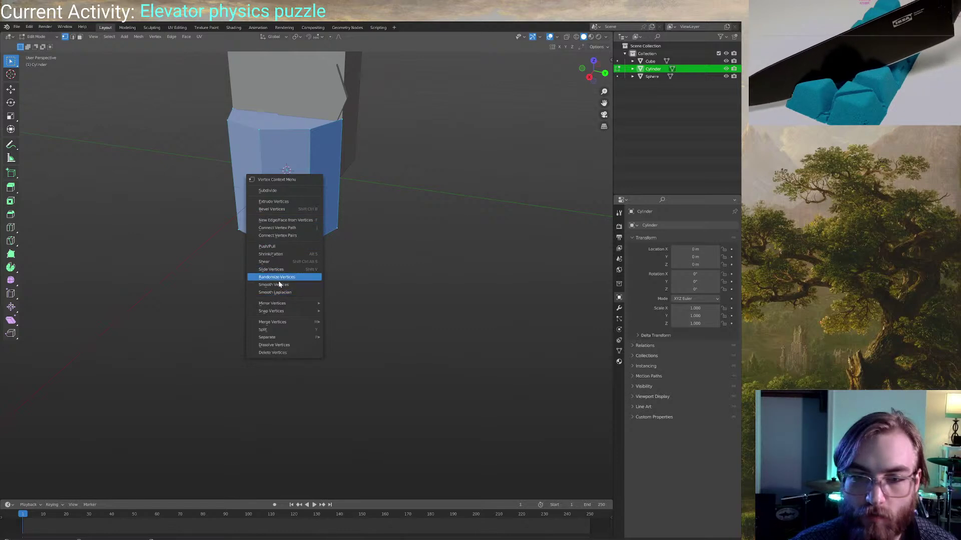
key("Escape")
key("Tab")
right_click(309, 191)
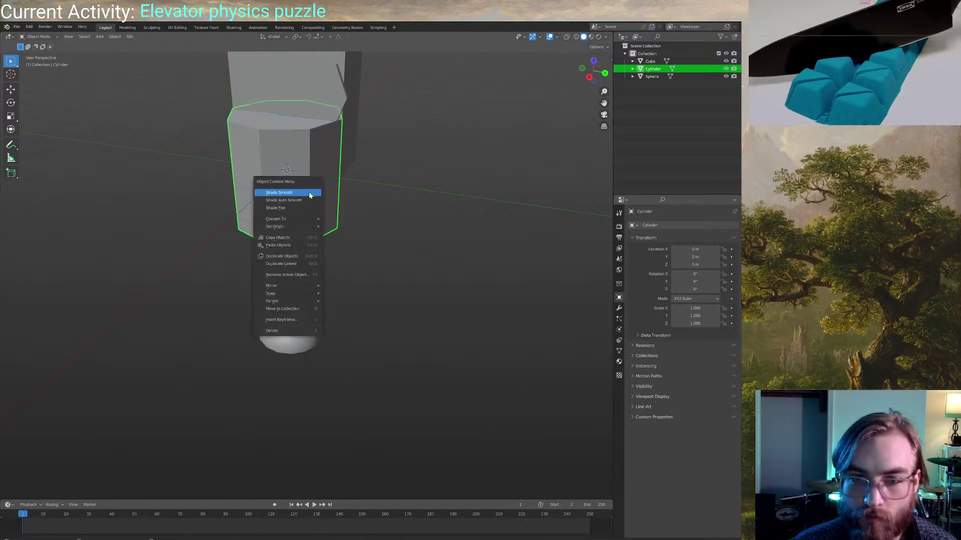
left_click(295, 192)
Shrink the cylinder's mesh by a factor of 0.136 and again by 0.471 so it fits within the bracket's width
key("Tab")
key("s")
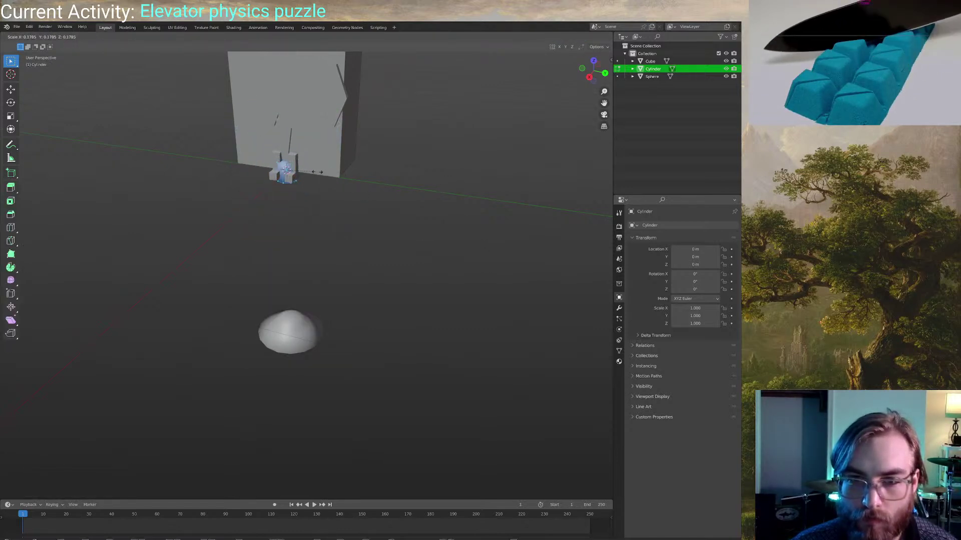
left_click(309, 171)
key("KP_1")
key("KP_3")
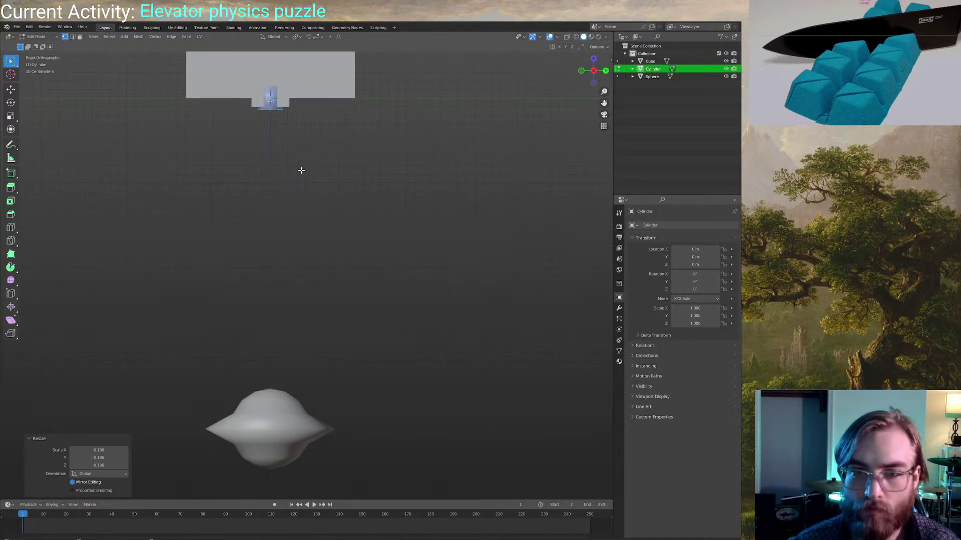
scroll(302, 169, "up", 3)
middle_click_drag(300, 112, 313, 308, "shift")
key("s")
left_click(317, 191)
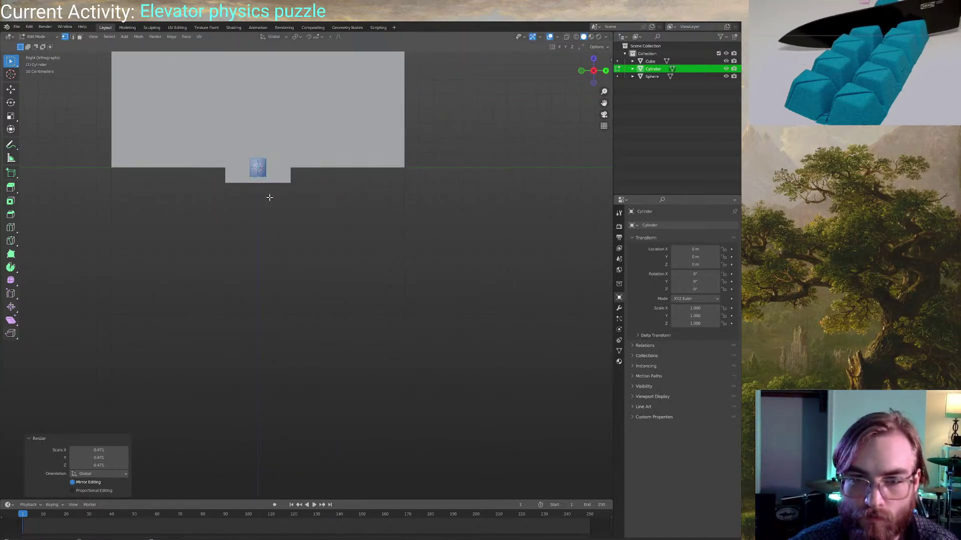
Move the small cylinder's bottom face down along Z to just below the bracket
middle_click_drag(274, 197, 283, 199)
middle_click_drag(311, 133, 270, 160)
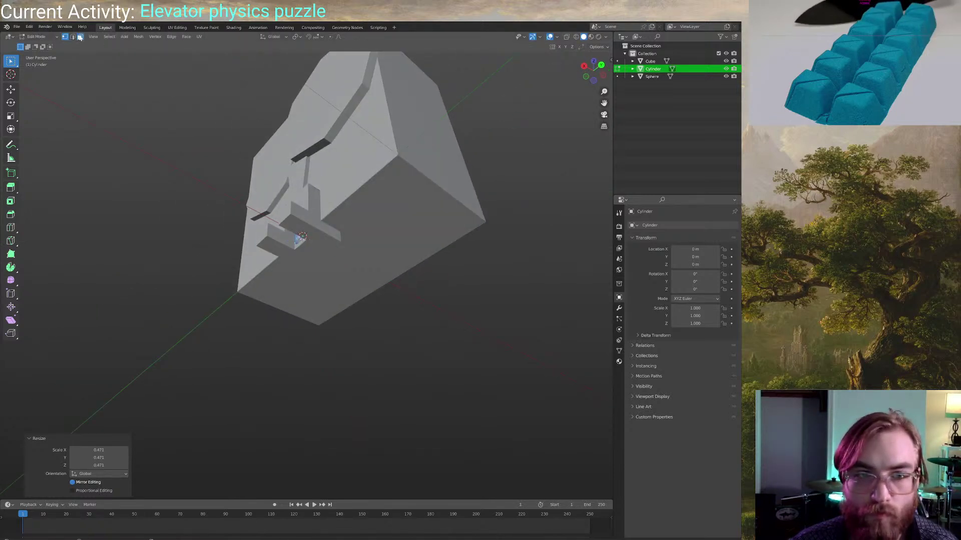
left_click(80, 37)
scroll(245, 182, "down", 4)
middle_click_drag(245, 182, 304, 228)
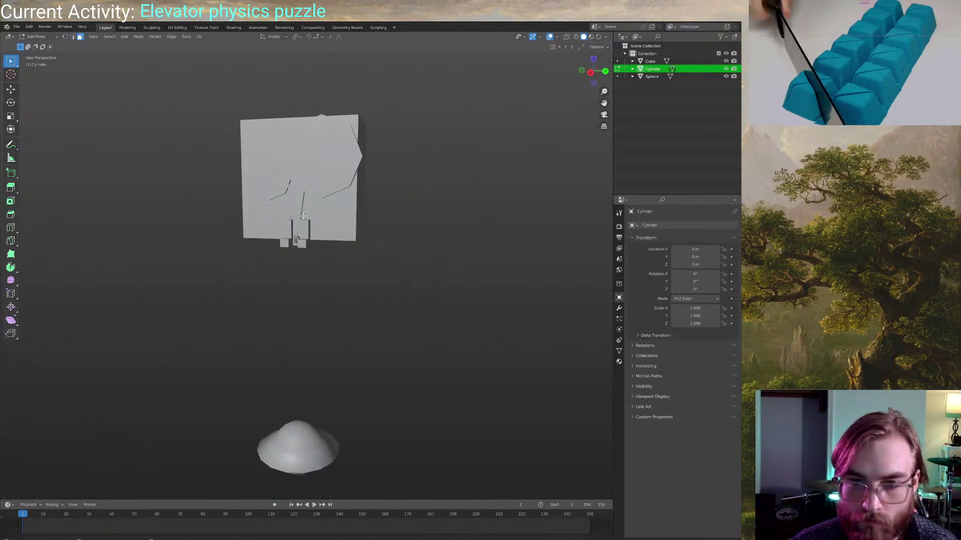
key("g")
key("z")
left_click(300, 234)
key("KP_1")
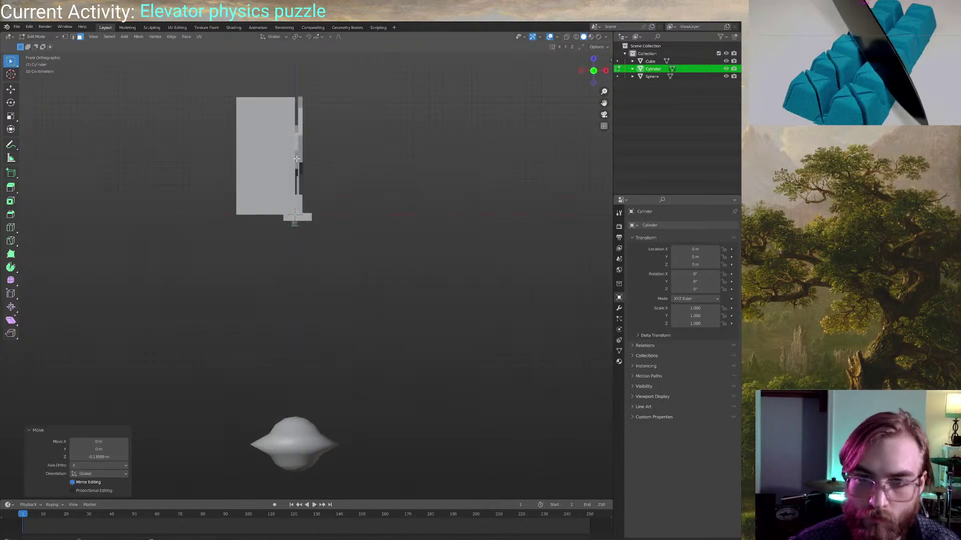
key("KP_3")
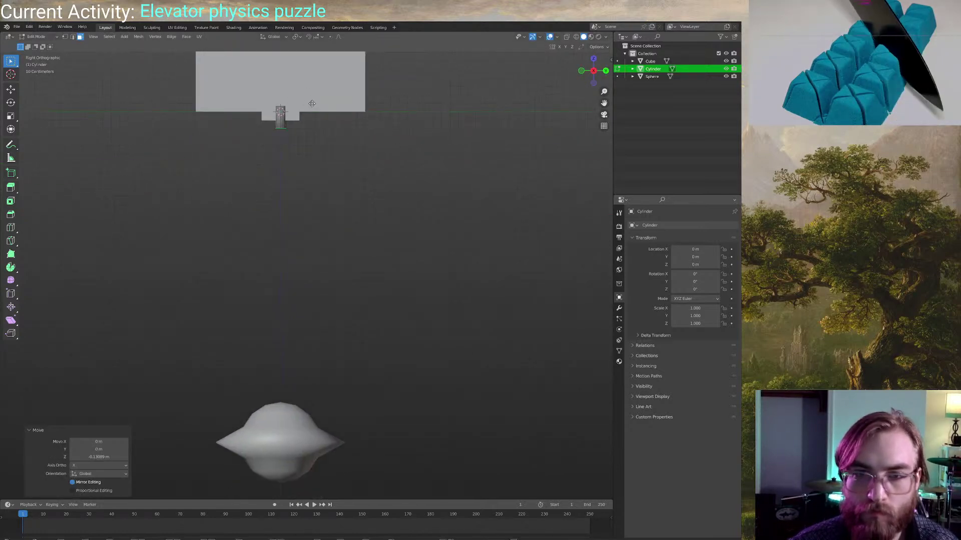
Extrude the cylinder's bottom face downward in four successive segments to begin a thin rod
key("e")
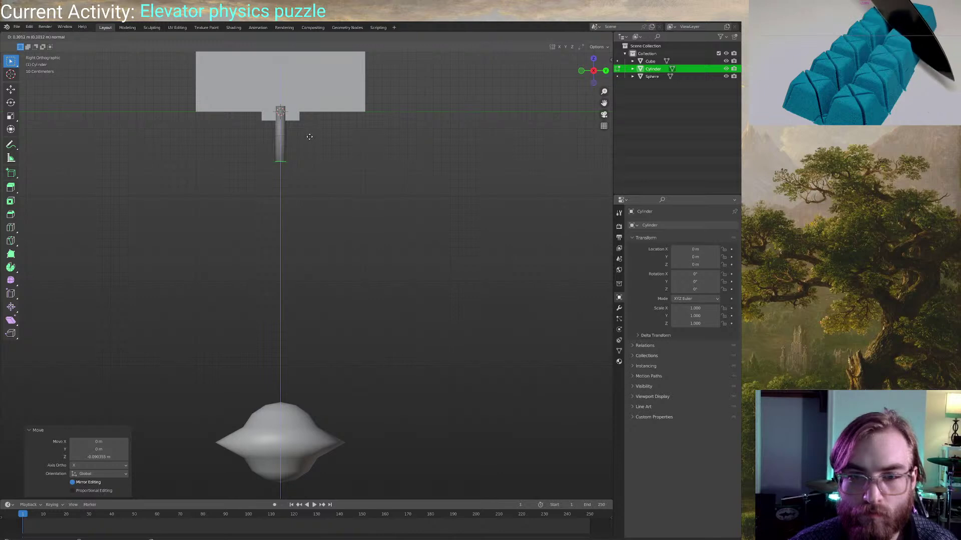
left_click(307, 159)
key("e")
left_click(303, 189)
key("e")
left_click(302, 214)
key("e")
left_click(300, 241)
Extend the rod with three more downward extrusions to reach the flared sphere, leave edit mode and clear the selection
middle_click_drag(300, 217, 334, 151, "shift")
key("e")
left_click(376, 137)
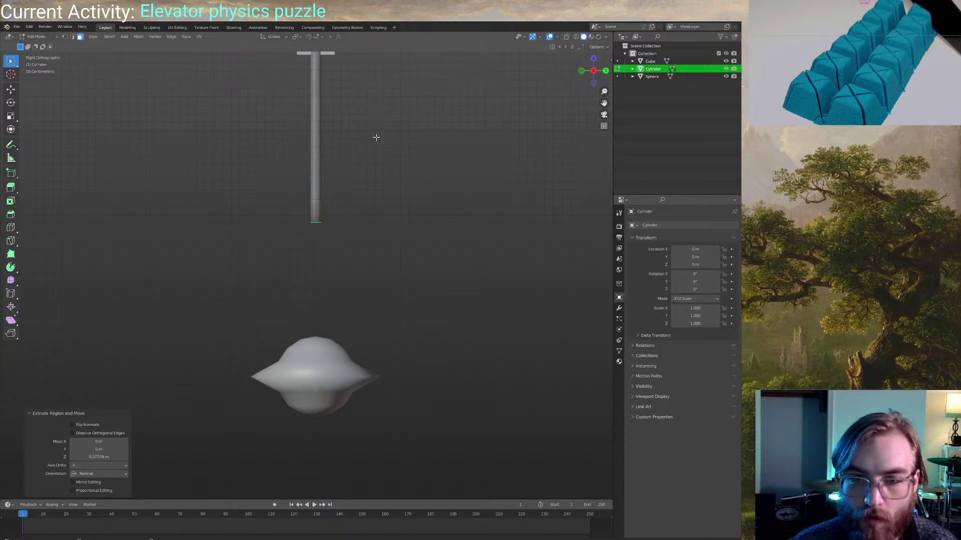
key("g")
left_click(375, 140)
key("e")
left_click(372, 175)
key("e")
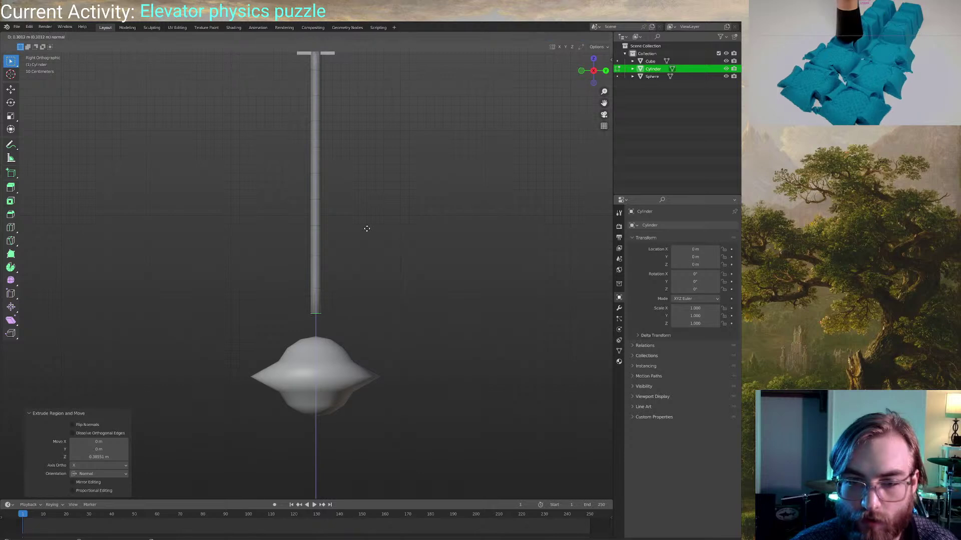
left_click(352, 262)
key("Tab")
middle_click_drag(342, 258, 289, 271, "shift")
left_click(278, 257)
middle_click_drag(260, 222, 244, 279, "shift")
scroll(239, 226, "up", 1)
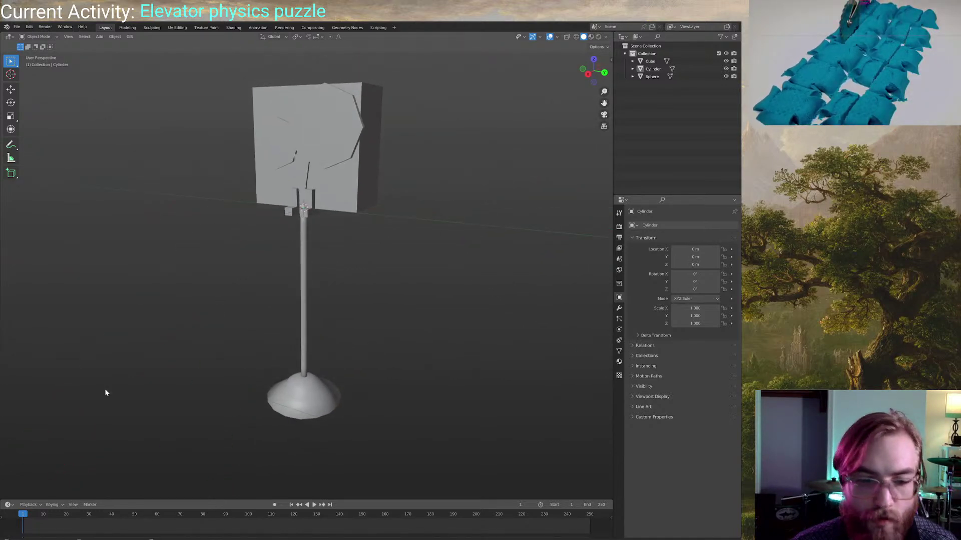
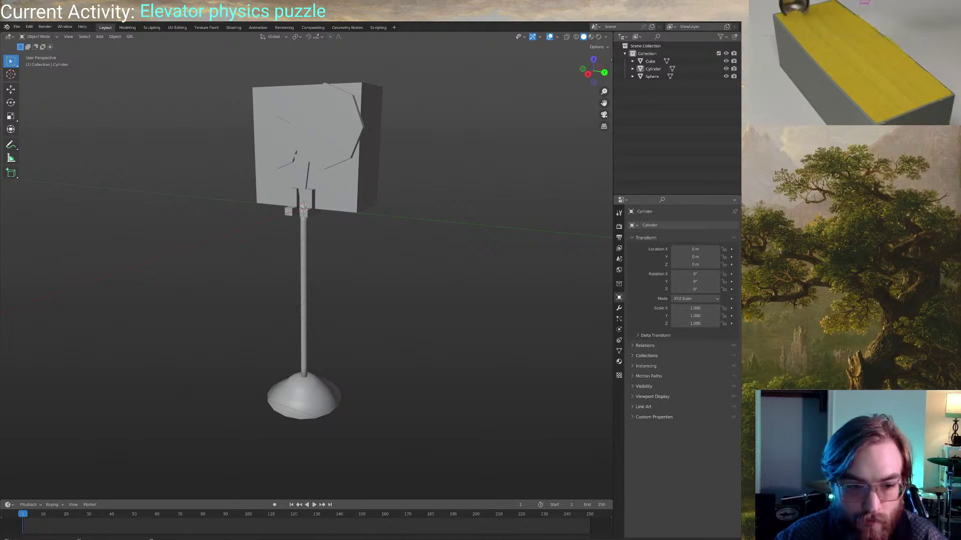
Switch to the browser, dismiss the YouTube Premium offer, and watch the opening of the Unity3D rope tutorial with joint before pausing it
key("alt+Tab")
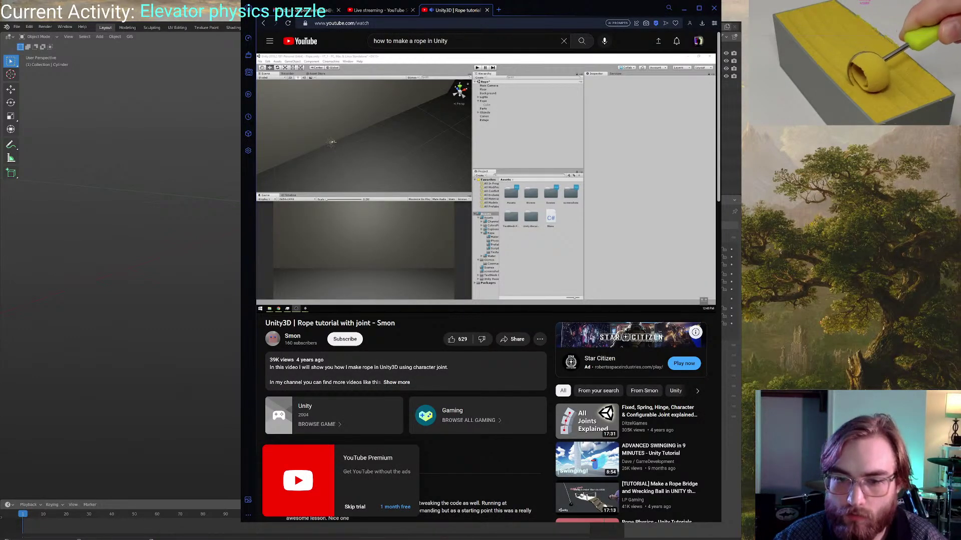
left_click(355, 507)
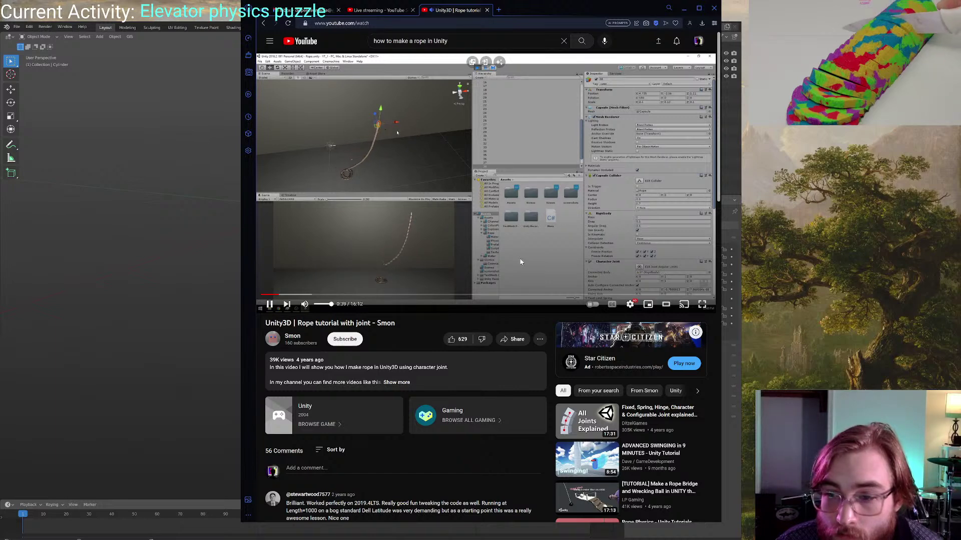
key("f")
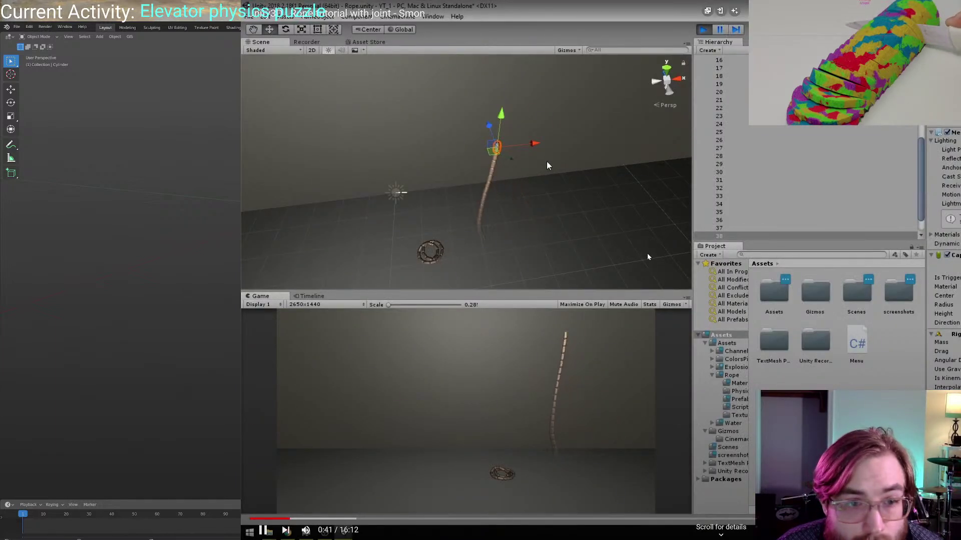
key("Escape")
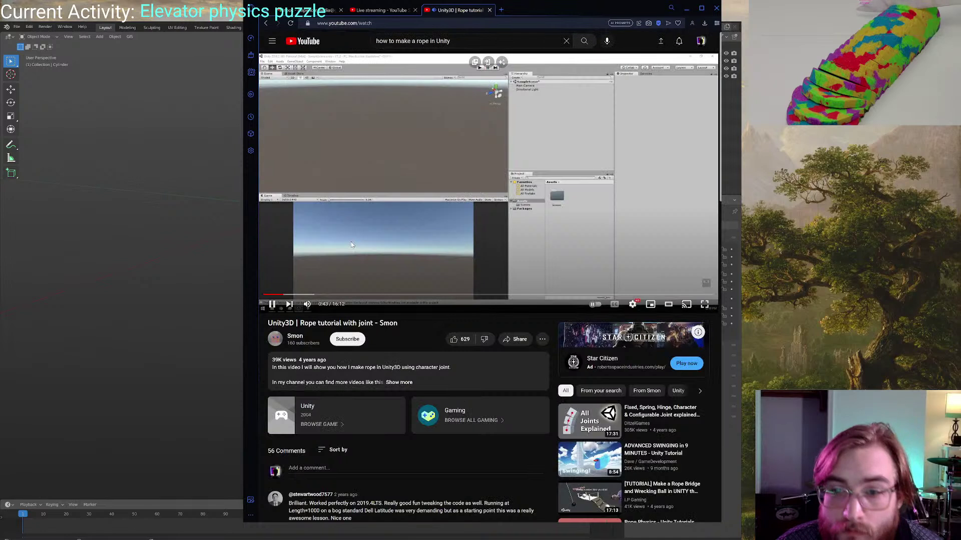
left_click(410, 216)
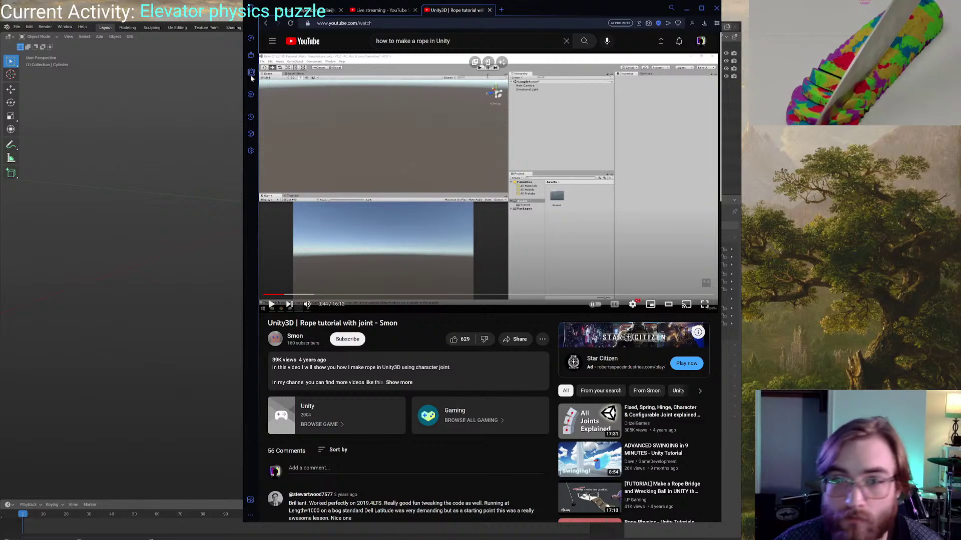
Go back to the rope search results, open the "Rope Physics - Unity Tutorials" video, and mute its sound during the ads before unmuting it
left_click(266, 23)
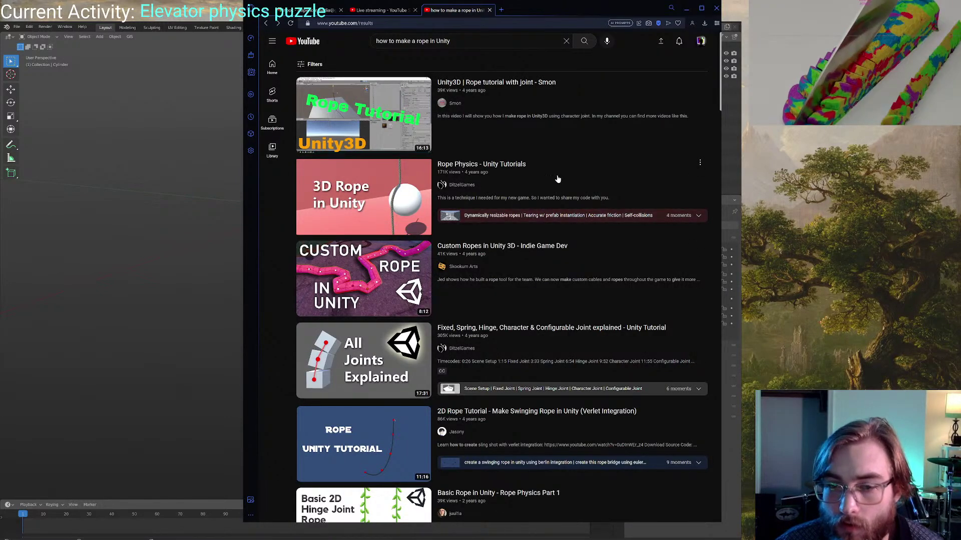
mouse_move(557, 180)
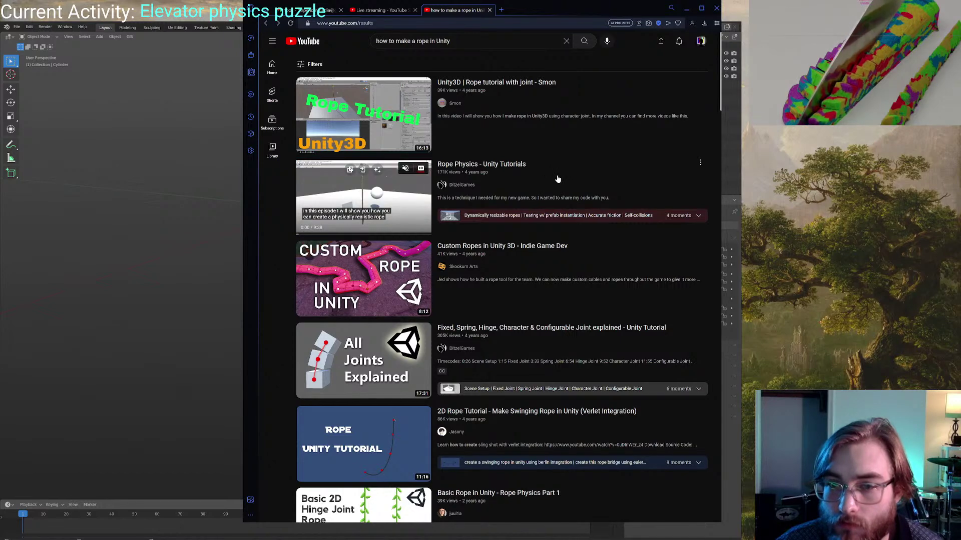
left_click(440, 169)
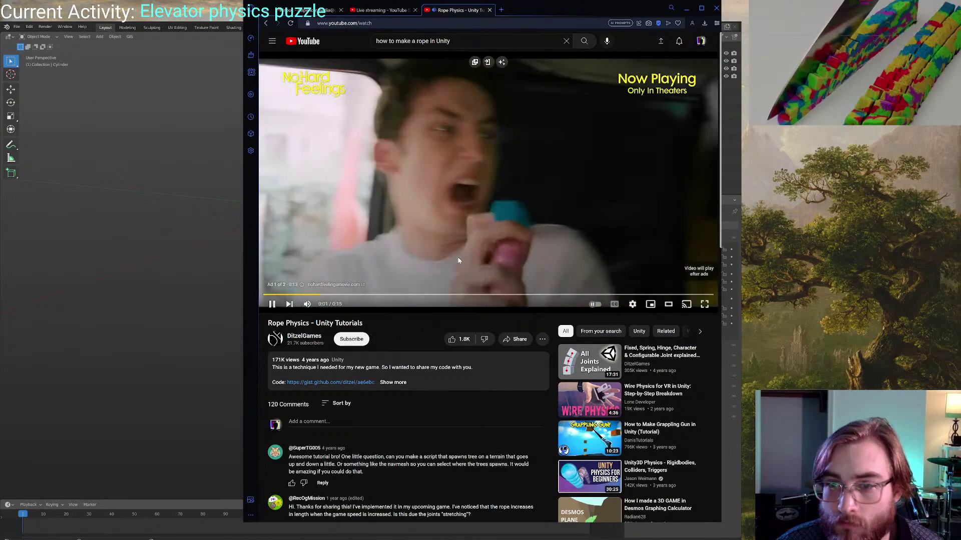
left_click(307, 305)
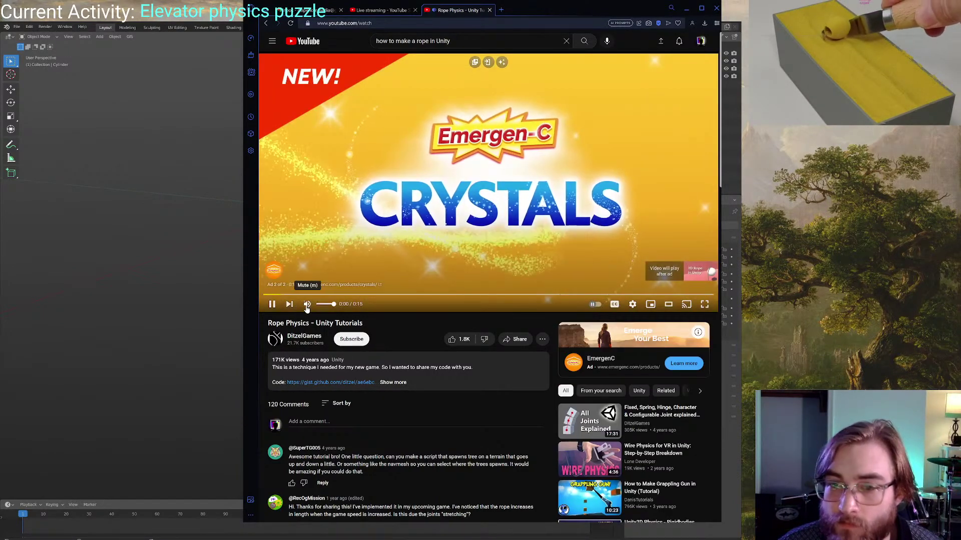
left_click(306, 305)
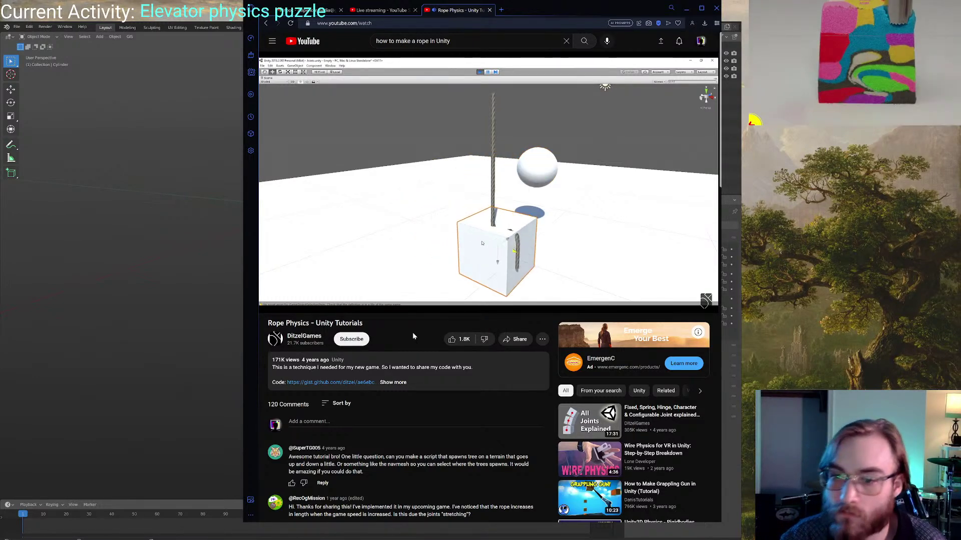
Lower the video's volume slightly and set its playback speed to 1.75
left_click_drag(328, 306, 321, 306)
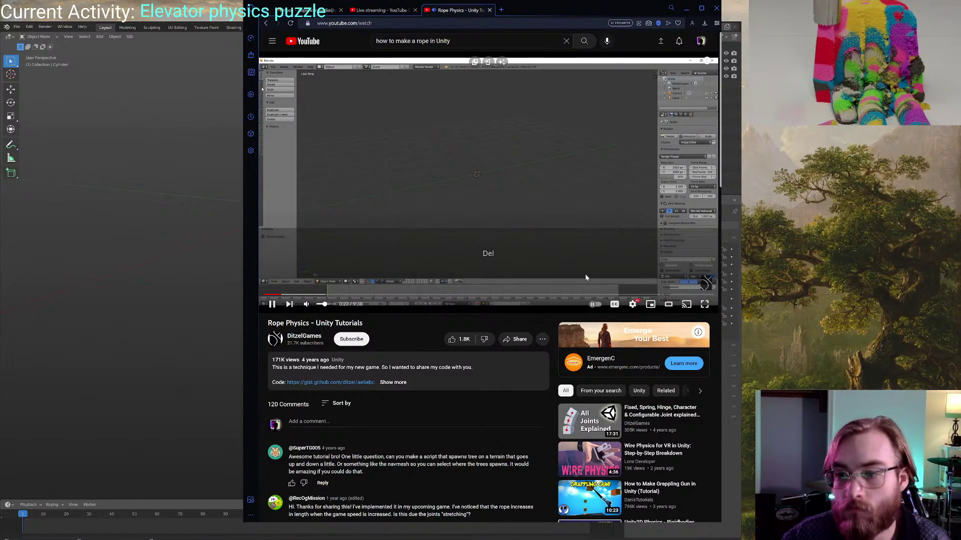
left_click(633, 305)
left_click(642, 252)
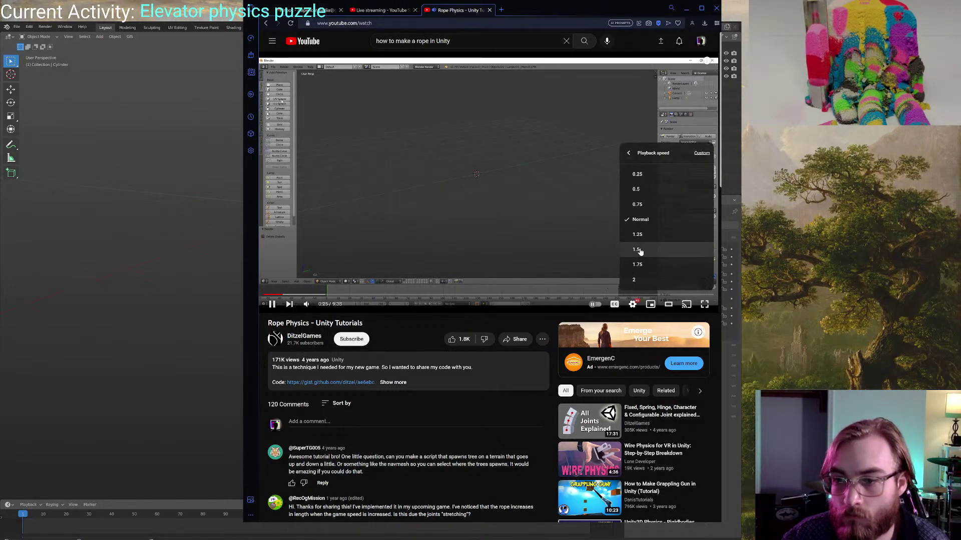
left_click(630, 266)
left_click(411, 335)
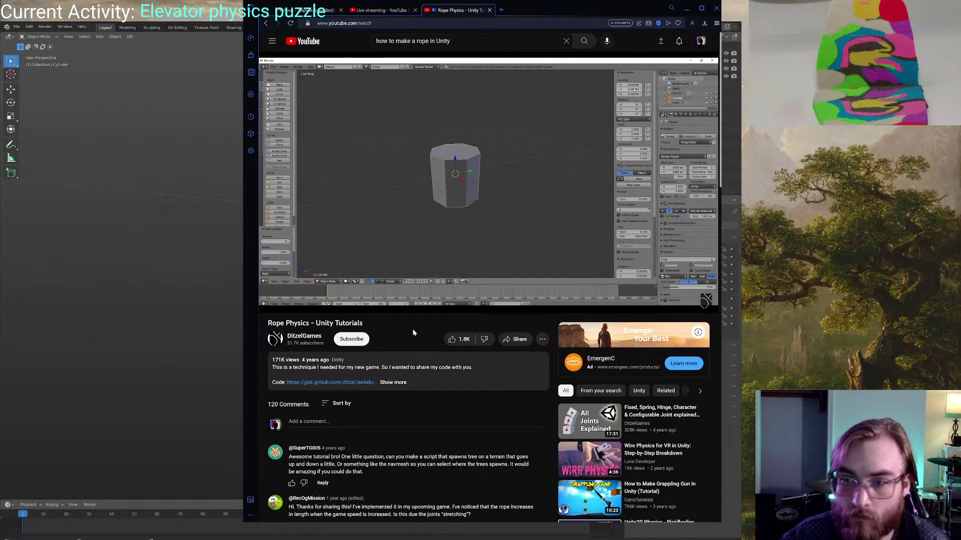
Skip ahead through the tutorial's section on modelling and texturing the rope in Blender
key("Right")
key("Right")
key("Right")
key("Right")
key("Right")
key("Right")
key("Right")
key("Right")
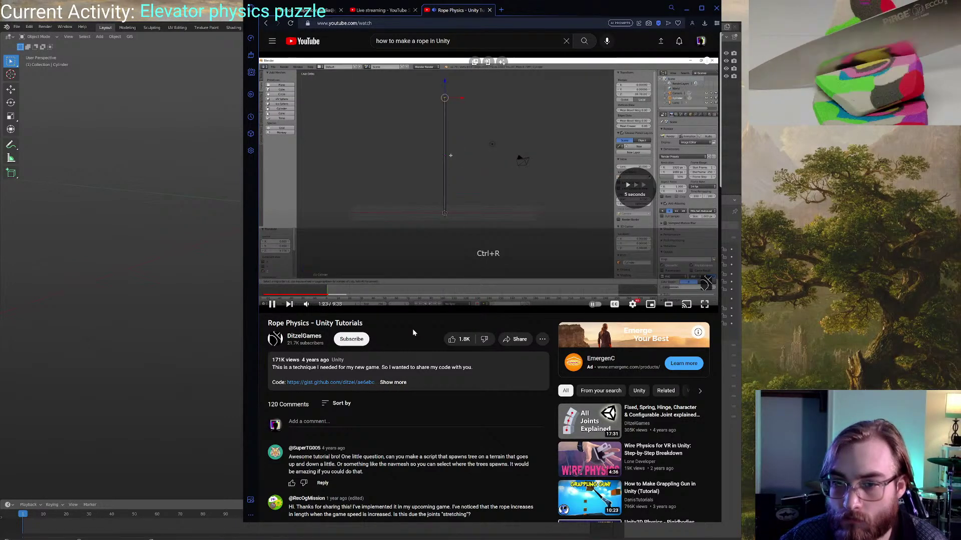
key("Right")
key("Right")
key("Right")
key("Right")
key("Right")
key("Right")
key("Right")
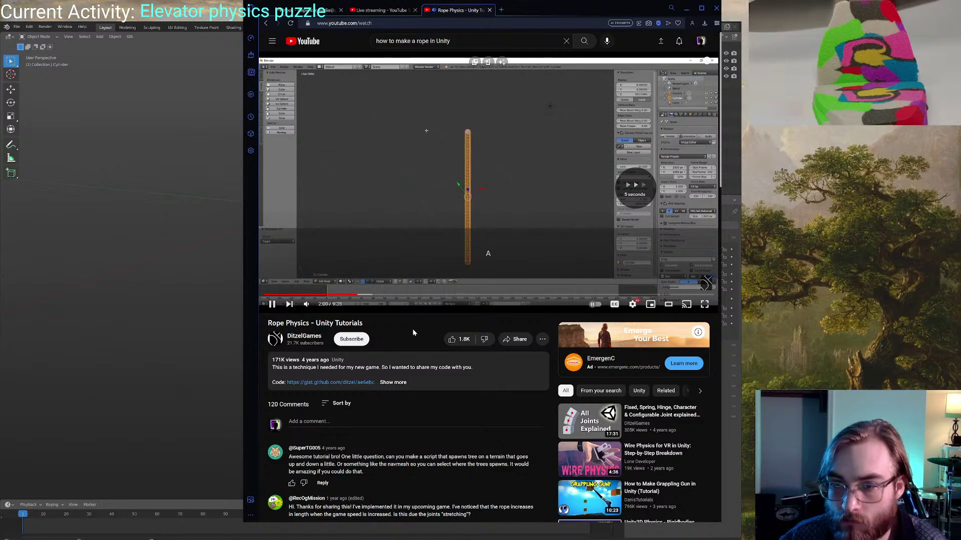
key("Right")
key("Right")
key("Right")
key("Right")
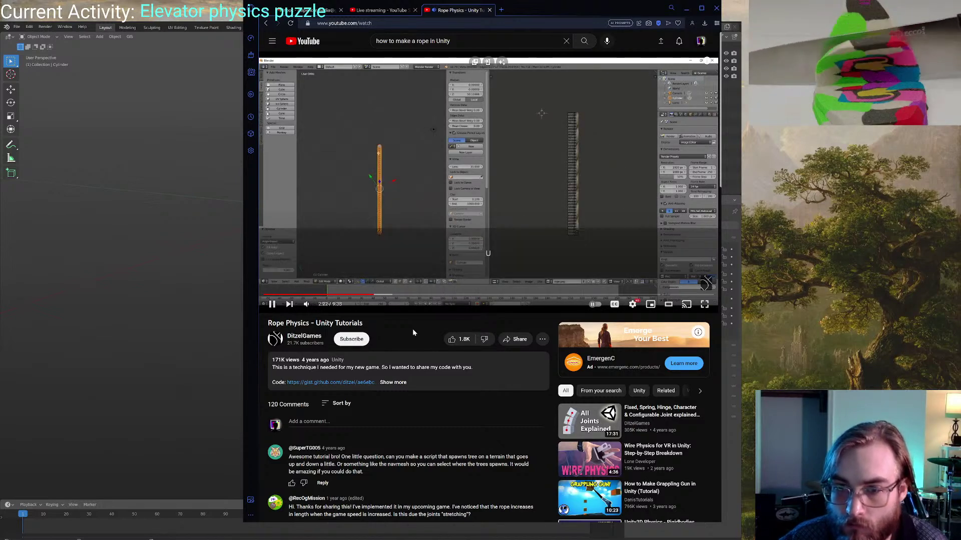
key("Right")
key("Right")
key("Right")
key("Right")
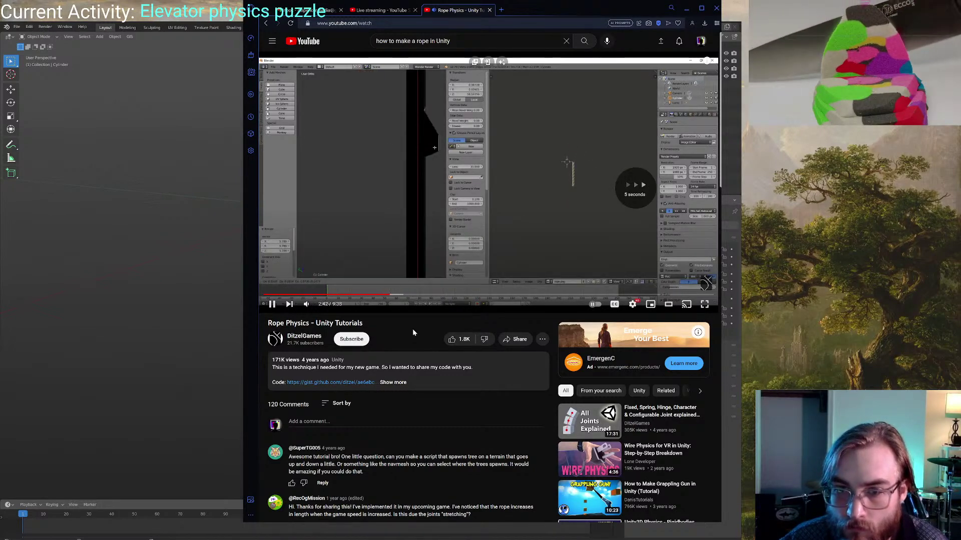
key("Right")
key("Right")
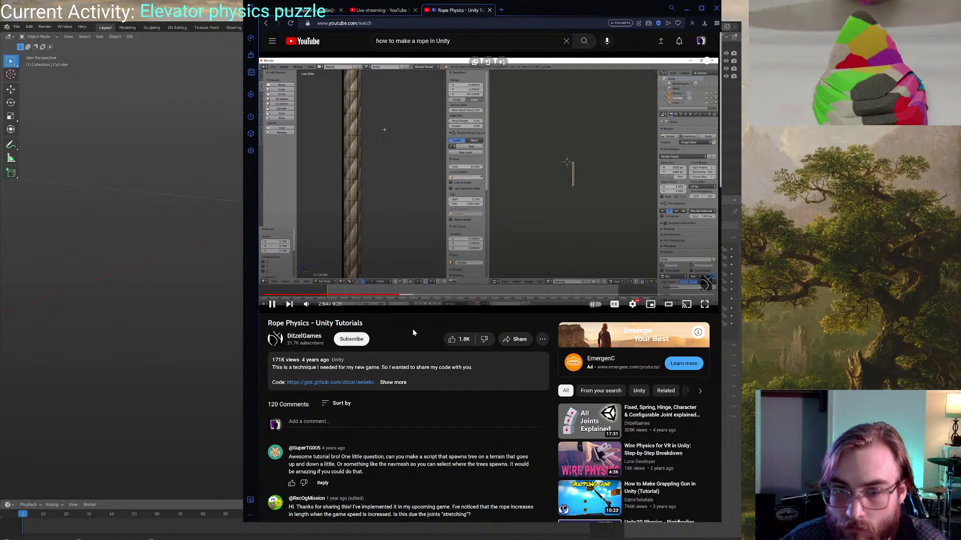
key("Right")
key("Right")
key("Right")
key("Right")
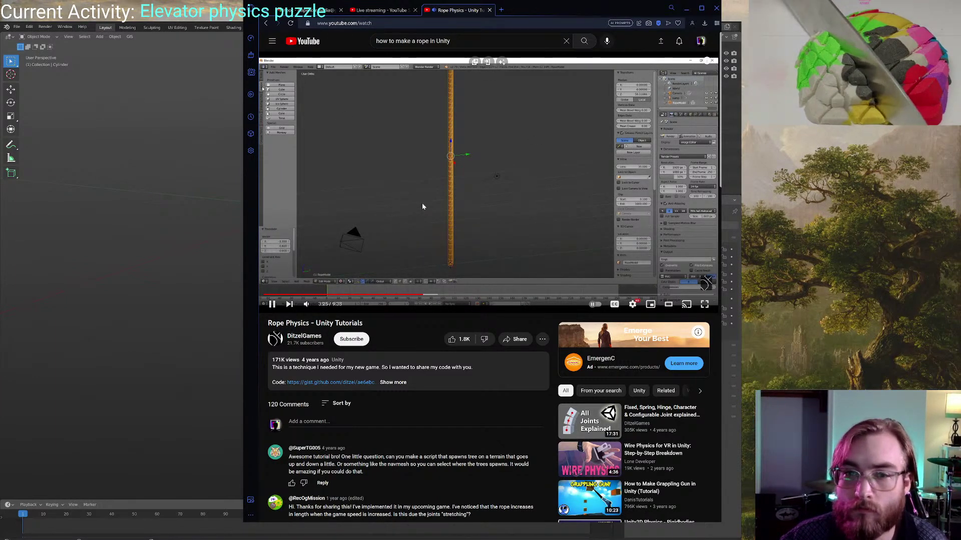
Skip through the tutorial's bone rigging and export part up to the Unity model import settings, and pause the video there
key("Right")
key("Right")
key("Right")
key("Right")
key("Right")
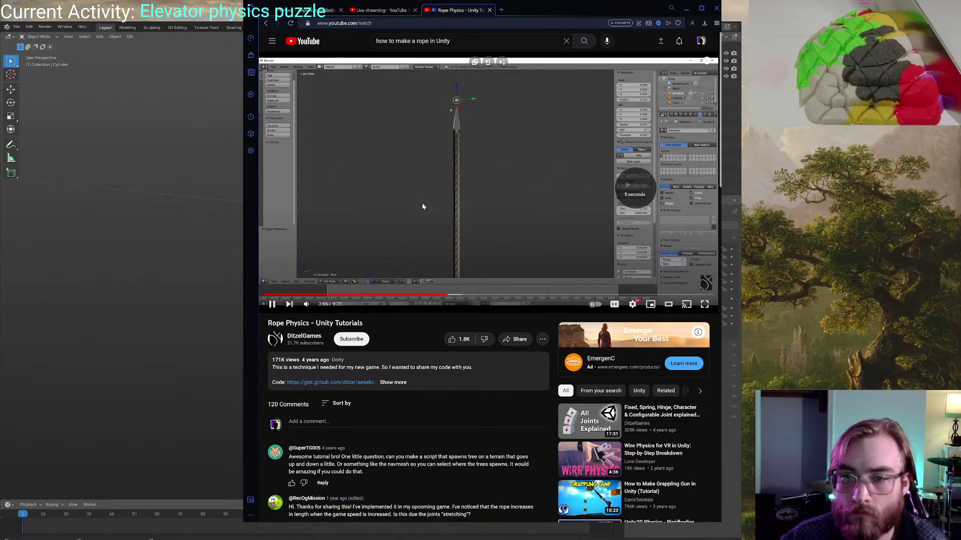
key("Right")
key("Right")
key("Right")
key("Right")
key("Right")
key("Right")
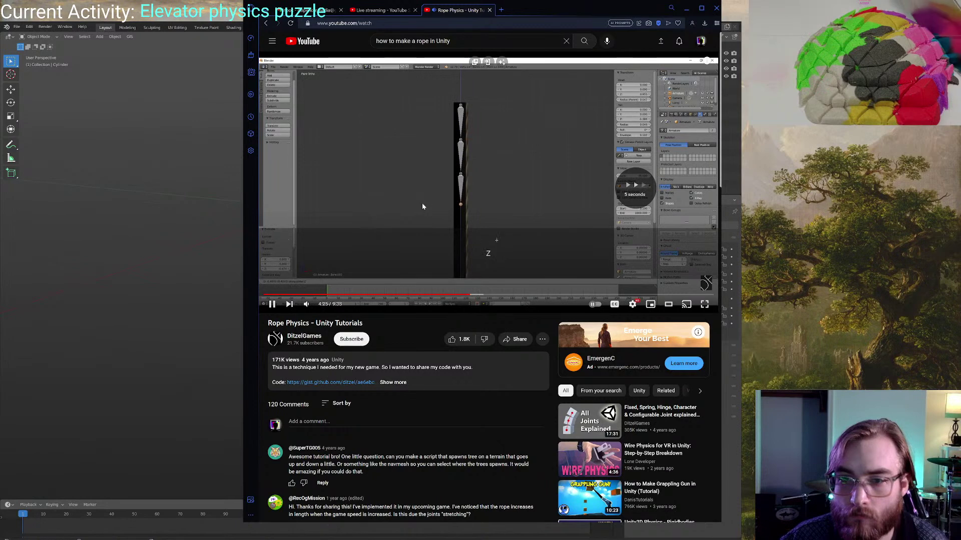
key("Right")
key("Right")
key("Right")
key("Right")
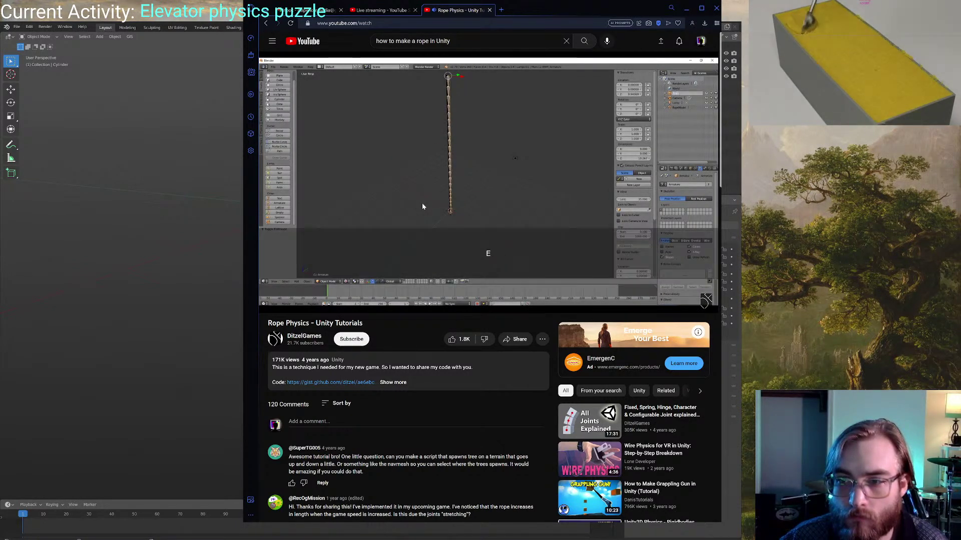
key("Right")
key("Right")
key("Right")
key("Right")
key("Right")
key("Right")
key("Right")
key("Right")
key("Right")
key("Right")
key("Right")
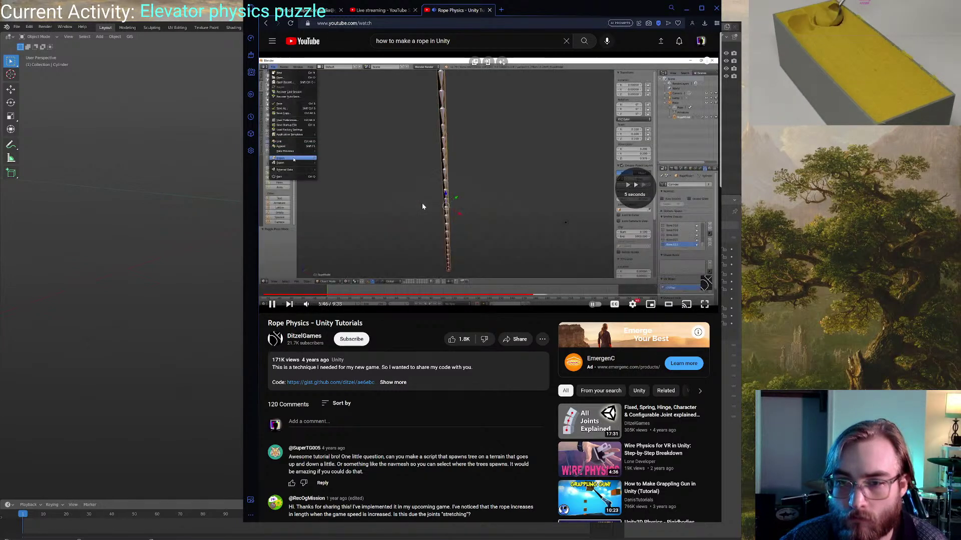
key("Right")
key("Right")
key("Right")
key("Right")
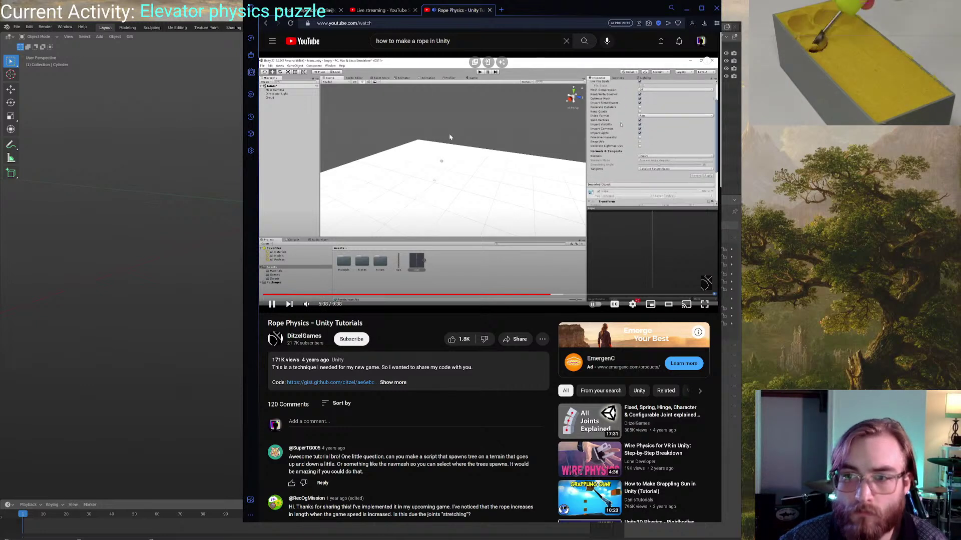
left_click(430, 176)
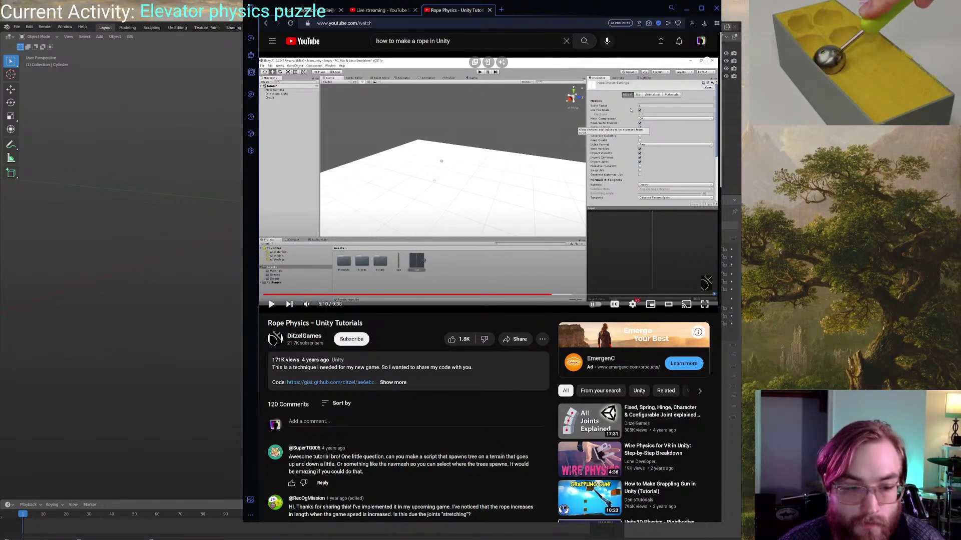
Switch to Blender, select the rod cylinder, inspect its segments in edit mode, and set the viewport to wireframe shading
key("alt+Tab")
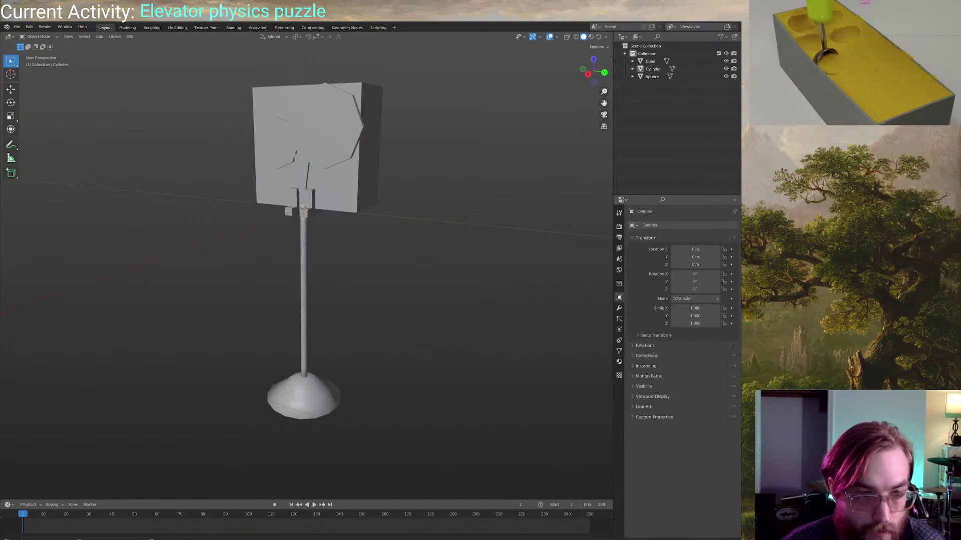
middle_click_drag(270, 225, 308, 241)
left_click(329, 223)
key("KP_1")
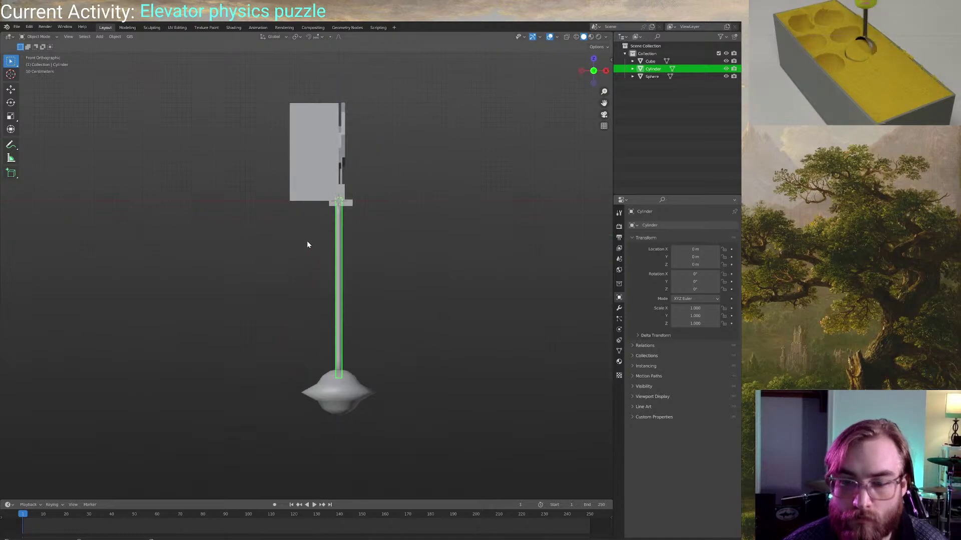
key("KP_3")
key("Tab")
scroll(308, 242, "up", 4)
middle_click_drag(343, 307, 333, 240, "shift")
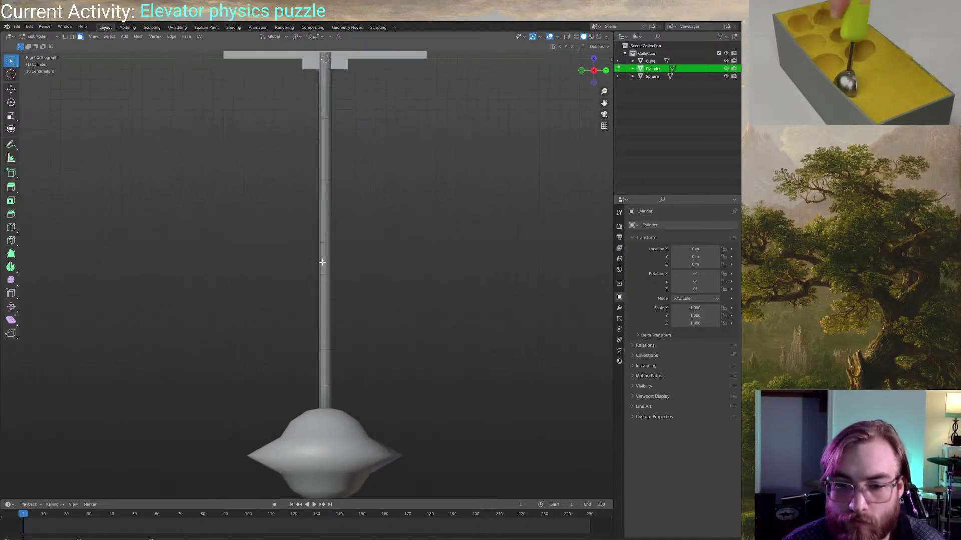
key("z")
left_click(223, 253)
mouse_move(254, 300)
middle_mouse_down()
mouse_move(273, 253)
mouse_move(258, 287)
middle_mouse_up()
key("Tab")
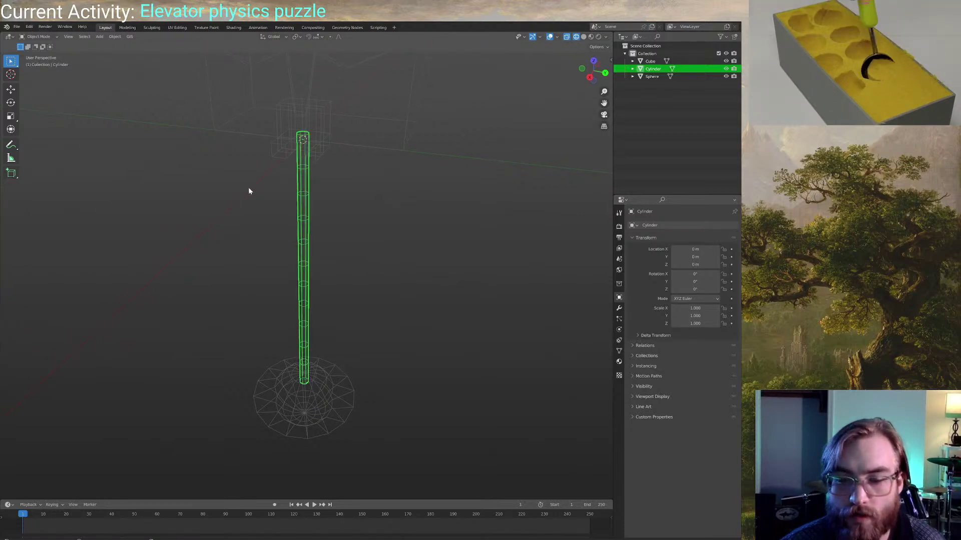
Add a single-bone armature at the rod's upper end and move the bone's tip down along Z to the first rod segment
key("KP_3")
key("shift+a")
mouse_move(248, 188)
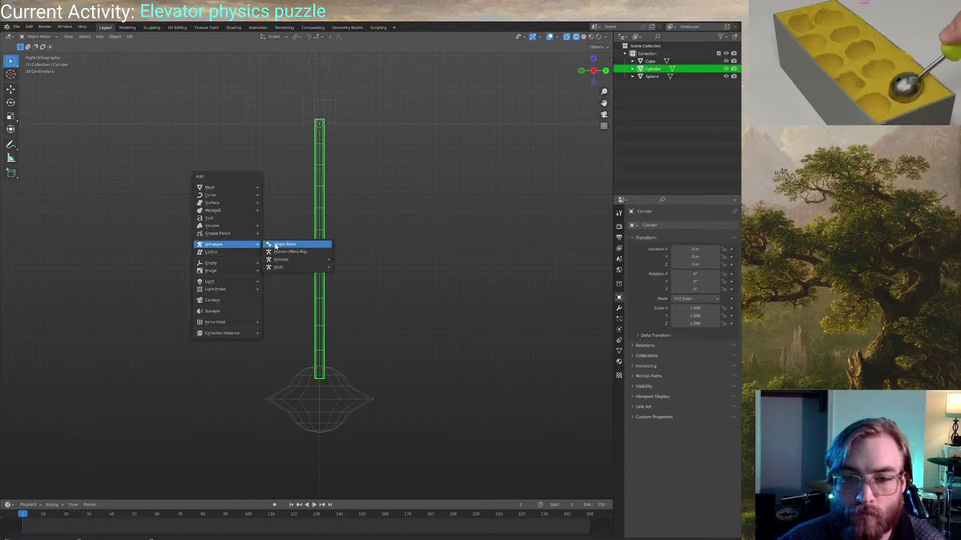
left_click(275, 247)
scroll(329, 209, "up", 3)
scroll(316, 150, "down", 3)
key("Tab")
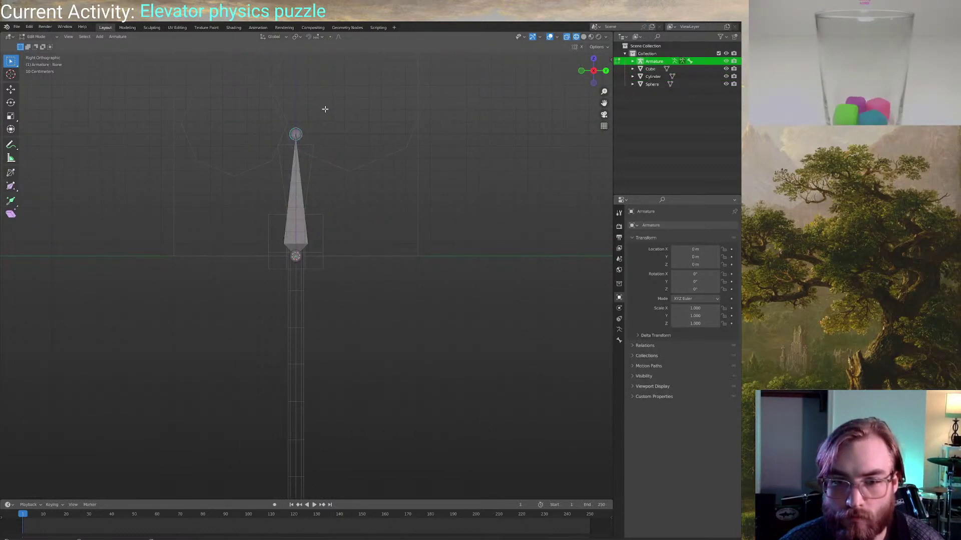
key("g")
key("z")
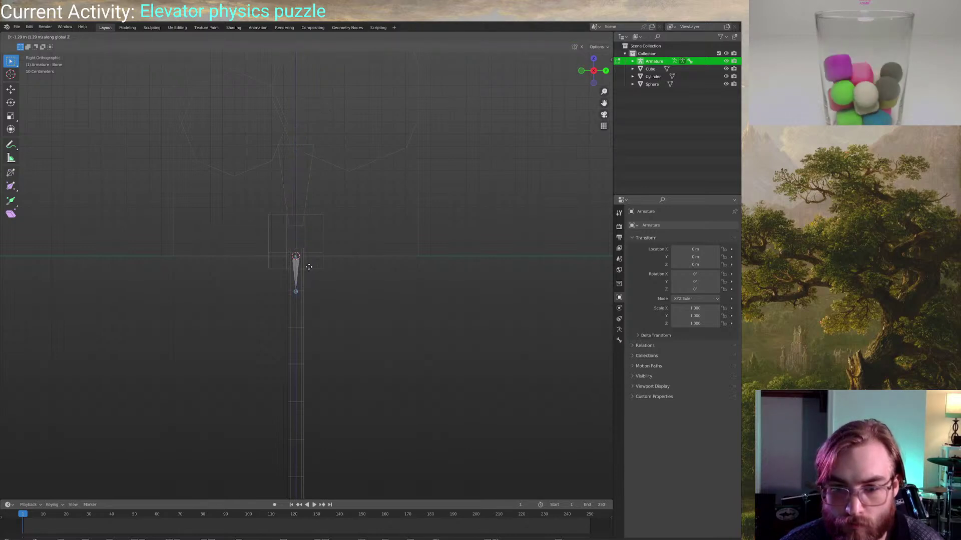
left_click(308, 266)
Extrude five bones in a chain straight down along Z from the first bone's tip, matching each to a rod segment
middle_click_drag(307, 266, 298, 161, "shift")
key("e")
key("z")
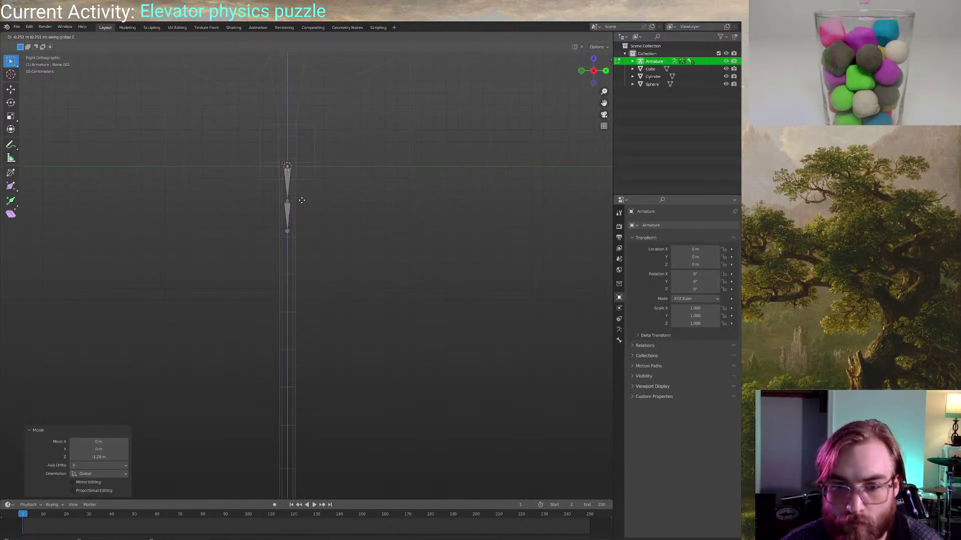
left_click(302, 204)
key("e")
key("z")
left_click(300, 240)
middle_click_drag(301, 230, 316, 162, "shift")
key("e")
key("z")
left_click(318, 198)
middle_click_drag(318, 198, 313, 118, "shift")
key("e")
key("z")
left_click(320, 157)
key("e")
key("z")
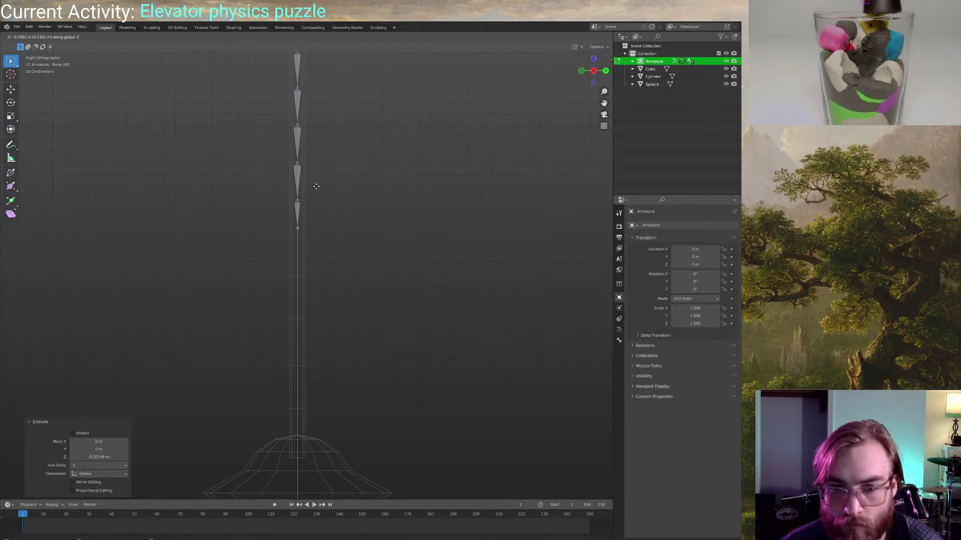
left_click(316, 193)
Extrude five more bones down along Z until the chain reaches the rod's lower end, and leave edit mode
key("e")
key("z")
left_click(309, 228)
key("e")
key("z")
left_click(303, 271)
key("e")
key("z")
middle_click_drag(303, 273, 345, 185, "shift")
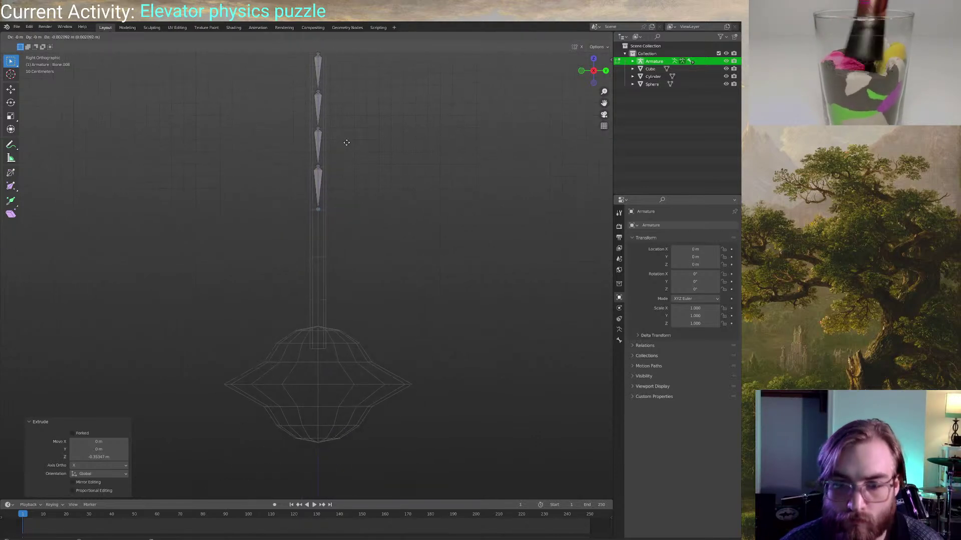
left_click(346, 188)
key("e")
key("z")
left_click(337, 232)
key("e")
key("z")
left_click(335, 278)
key("Tab")
Select the flared sphere together with the rod cylinder and join them into one object
scroll(321, 260, "down", 3)
left_click(312, 305)
left_click(311, 329)
left_click(309, 319, "shift")
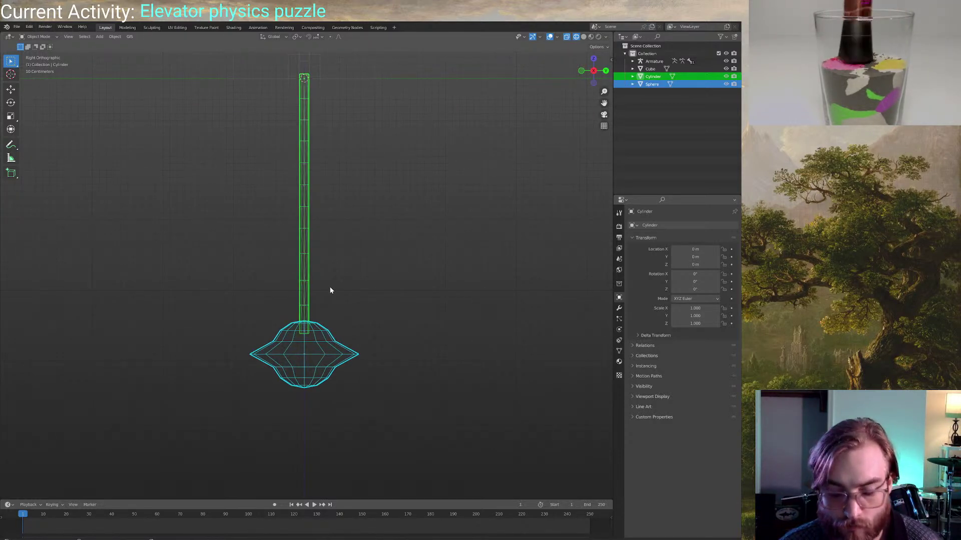
key("ctrl+j")
Try to delete a face where the rod enters the flared weight, and leave edit mode
scroll(307, 333, "up", 2)
key("Tab")
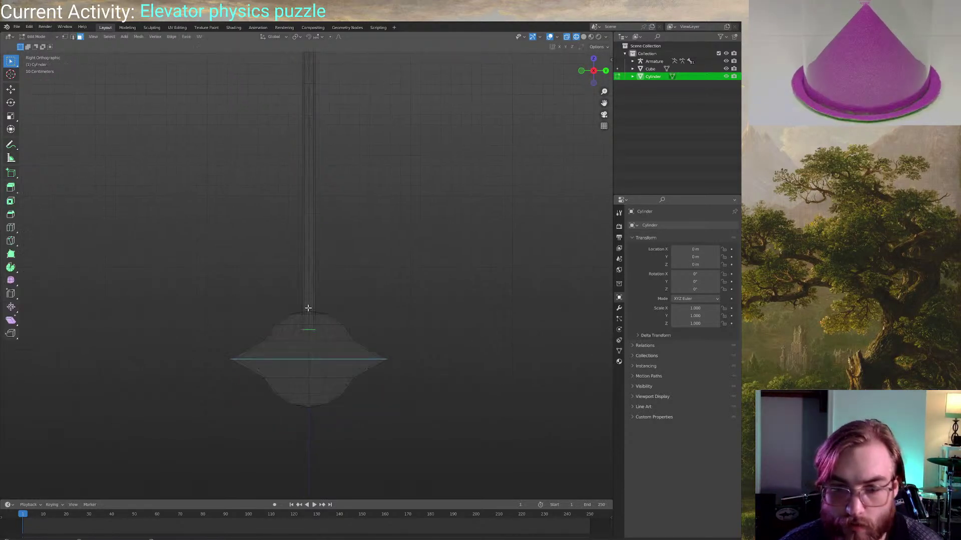
scroll(296, 320, "up", 2)
middle_click_drag(295, 319, 274, 326, "shift")
left_click(298, 322)
key("x")
left_click(274, 316)
left_click(296, 291)
key("KP_3")
scroll(291, 308, "down", 3)
scroll(291, 309, "down", 1)
key("KP_1")
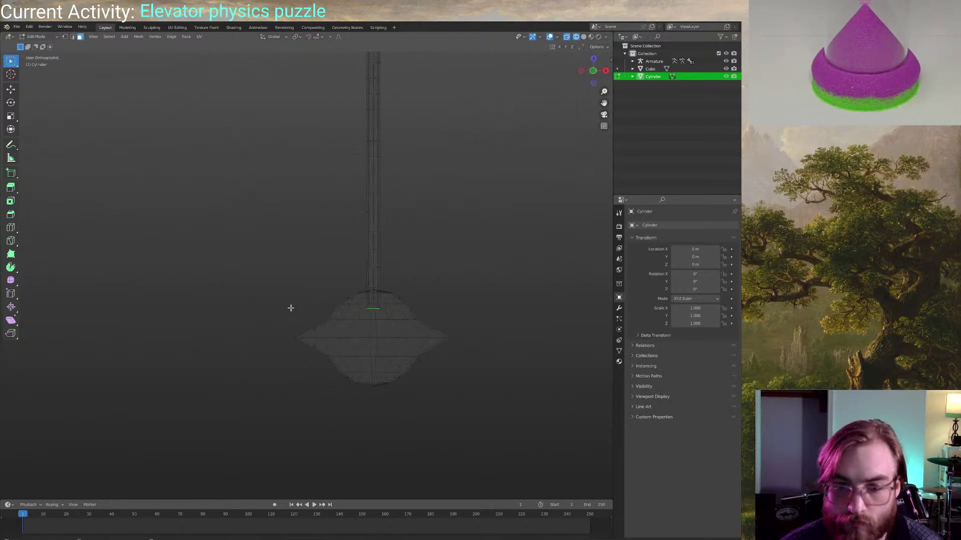
middle_click_drag(348, 295, 242, 282, "shift")
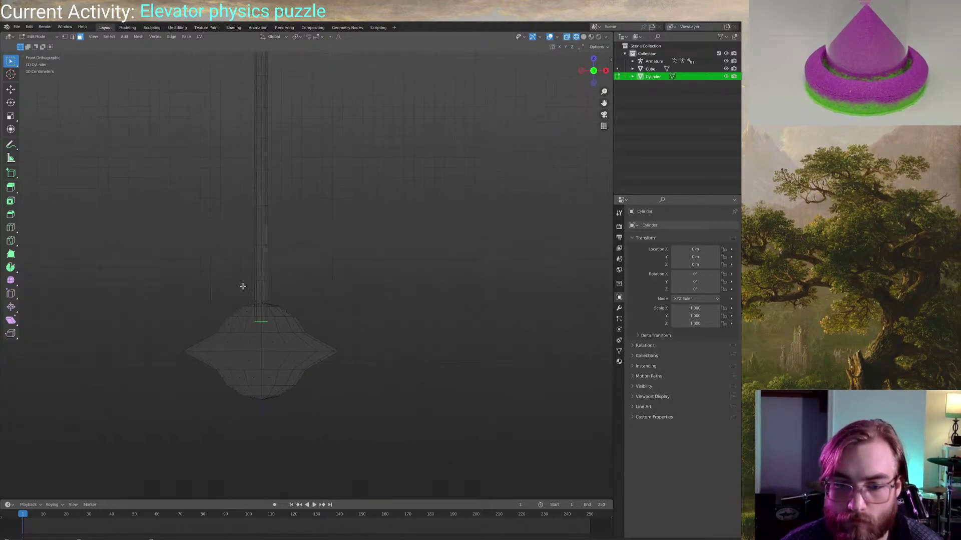
key("Tab")
Add the armature to the selection and parent the joined rod and weight mesh to it with automatic weights
scroll(236, 287, "down", 2)
scroll(253, 273, "up", 1)
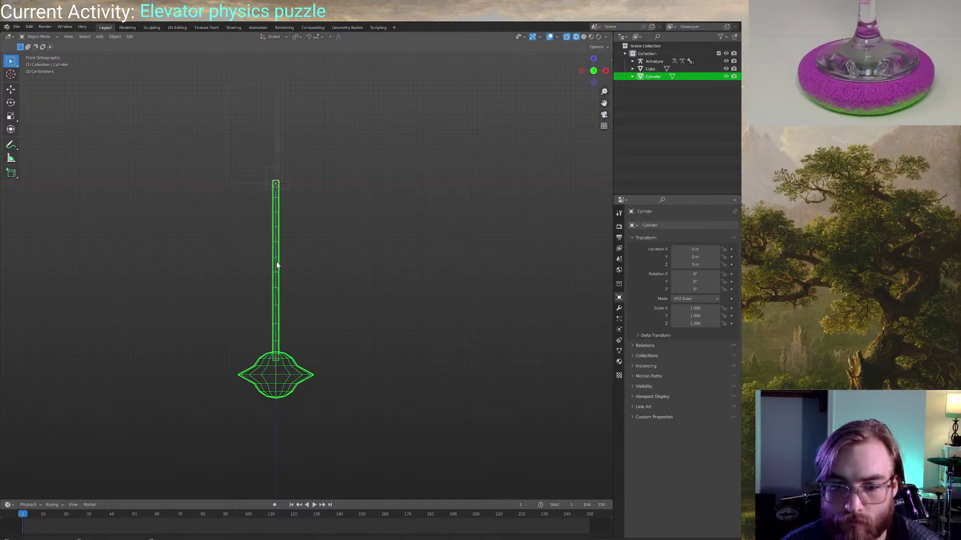
middle_click_drag(276, 261, 292, 272, "shift")
scroll(291, 260, "up", 1)
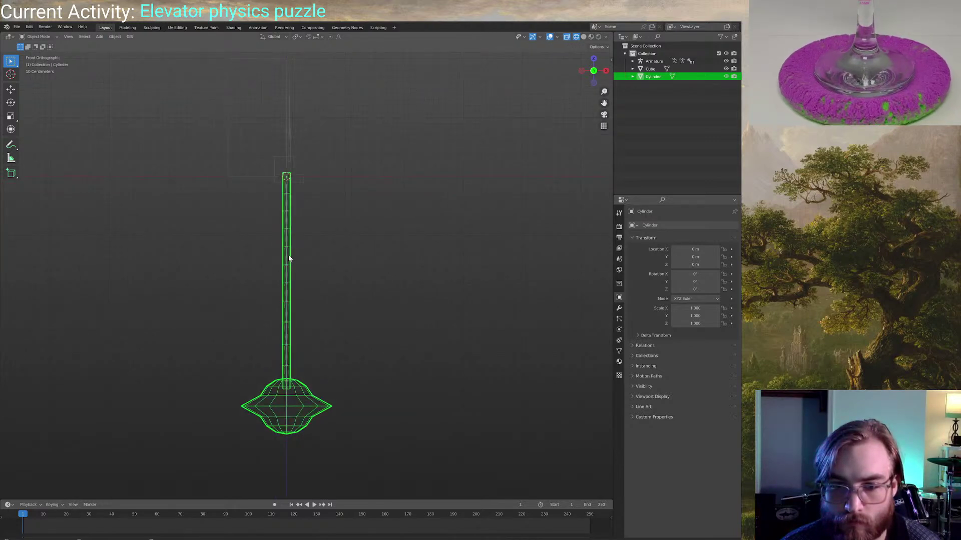
left_click(288, 255, "shift")
key("ctrl+p")
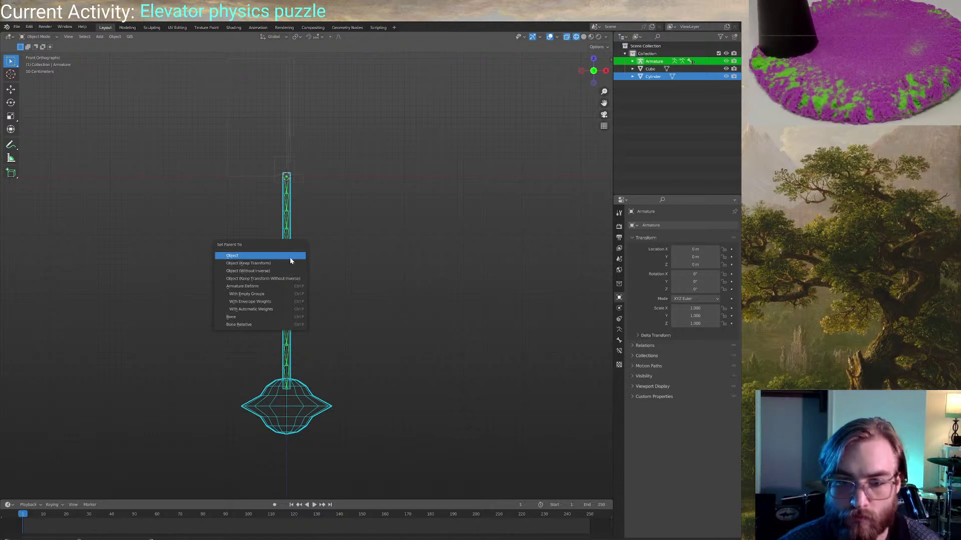
left_click(251, 310)
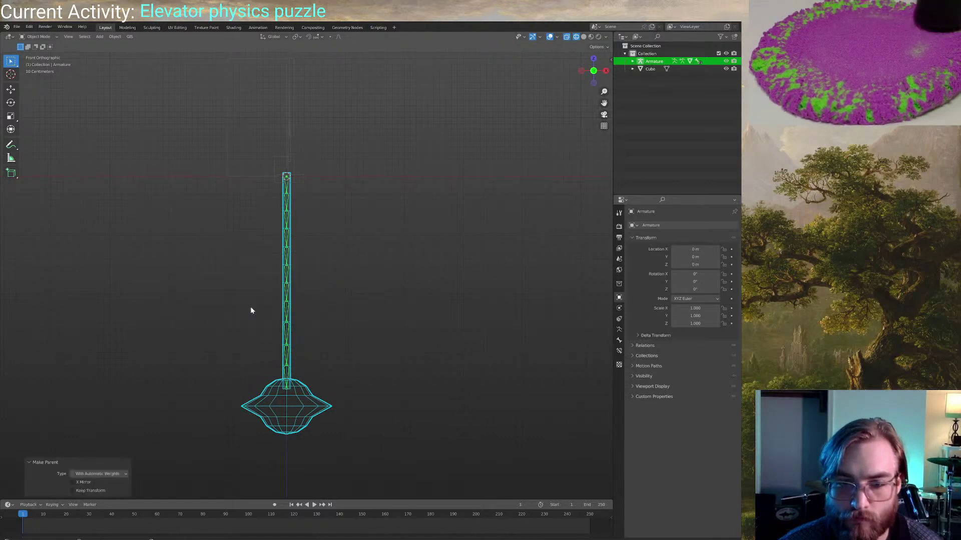
Put the armature in pose mode and rotate two neighbouring bones midway down the chain to test how the rod bends
left_click(287, 298)
key("ctrl+Tab")
left_click(286, 295)
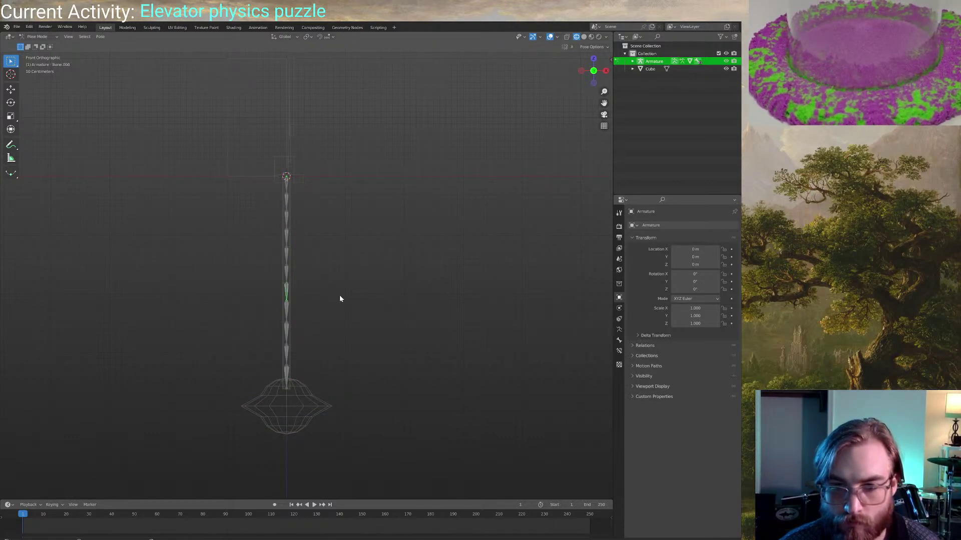
key("r")
left_click(315, 296)
left_click(338, 331)
key("r")
left_click(346, 293)
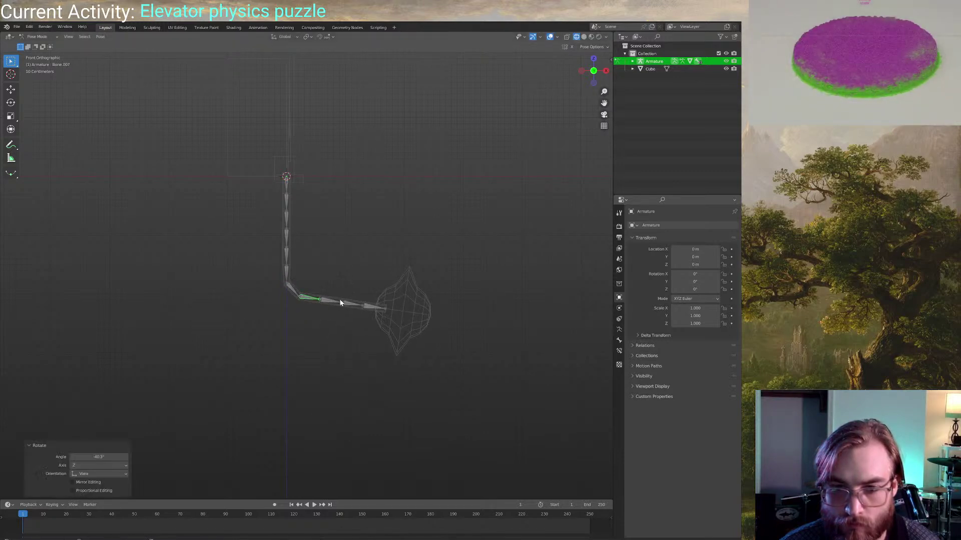
Rotate the last three bones of the chain to curl the rod and weight upward as a bending test
left_click(345, 300)
key("r")
left_click(372, 299)
left_click(347, 285)
key("r")
left_click(381, 271)
left_click(352, 268)
key("r")
left_click(400, 277)
Clear the rotation of every bone in the chain, check the model in shaded view, and return the armature to object mode
key("ctrl+z")
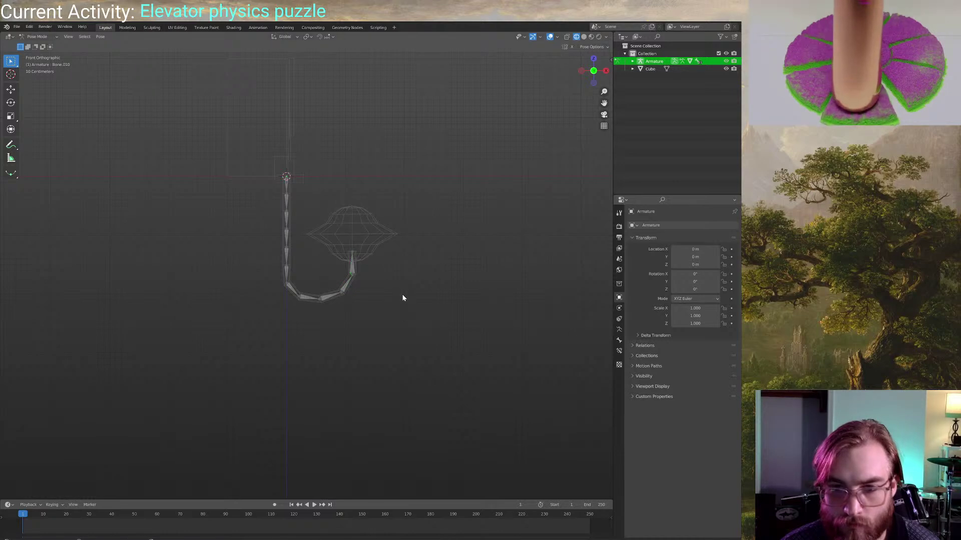
key("ctrl+z")
key("alt+r")
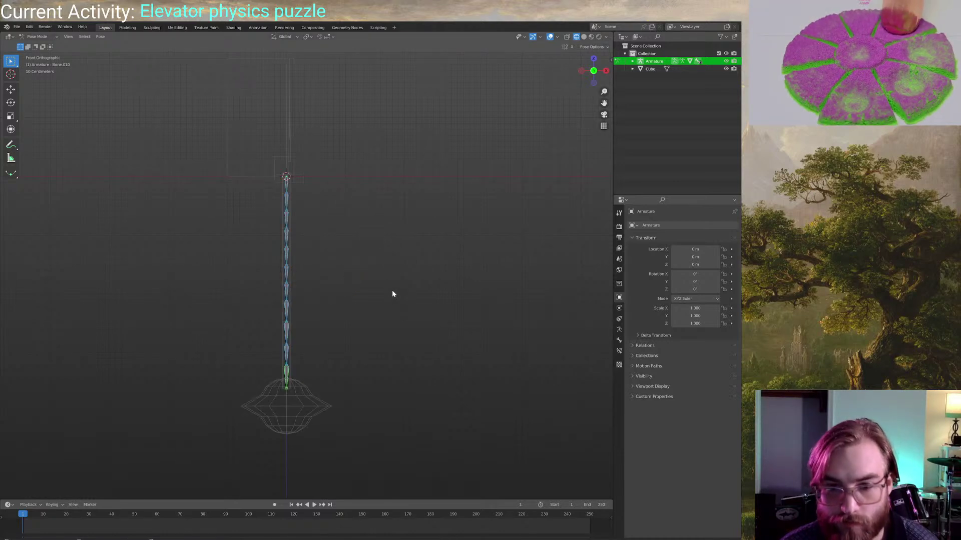
key("alt+a")
middle_click_drag(392, 290, 281, 295)
key("z")
left_click(444, 303)
middle_click_drag(384, 292, 329, 304, "shift")
key("z")
left_click(332, 287)
key("ctrl+Tab")
key("alt+a")
Select the gearbox cube above the rod and rename it PendulumGearBox
middle_click_drag(316, 253, 310, 277, "shift")
left_click(288, 268)
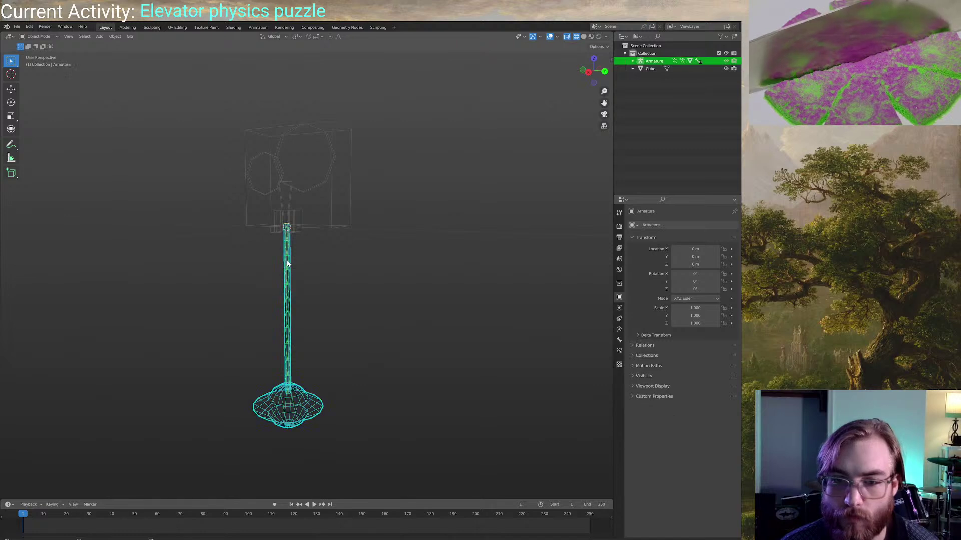
left_click(296, 192, "shift")
left_click(650, 69)
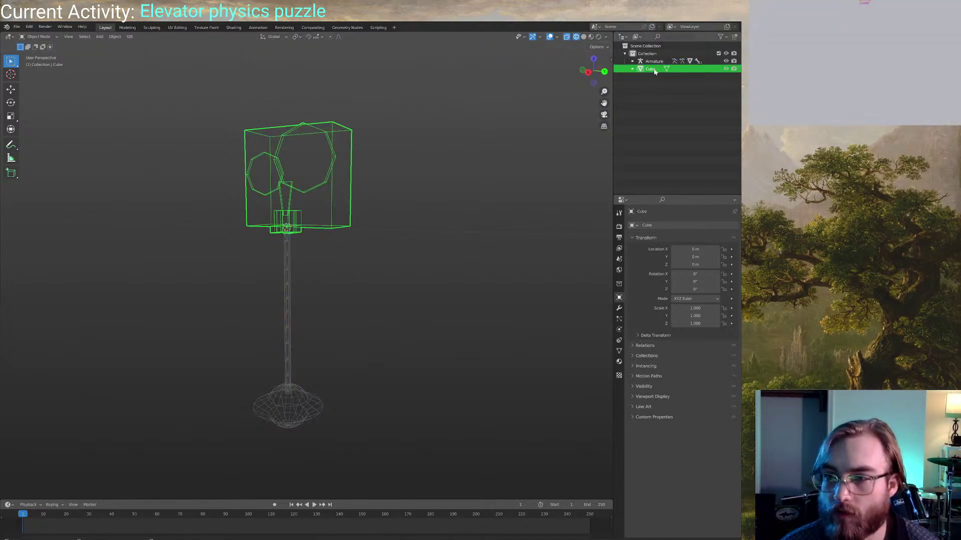
left_click(667, 224)
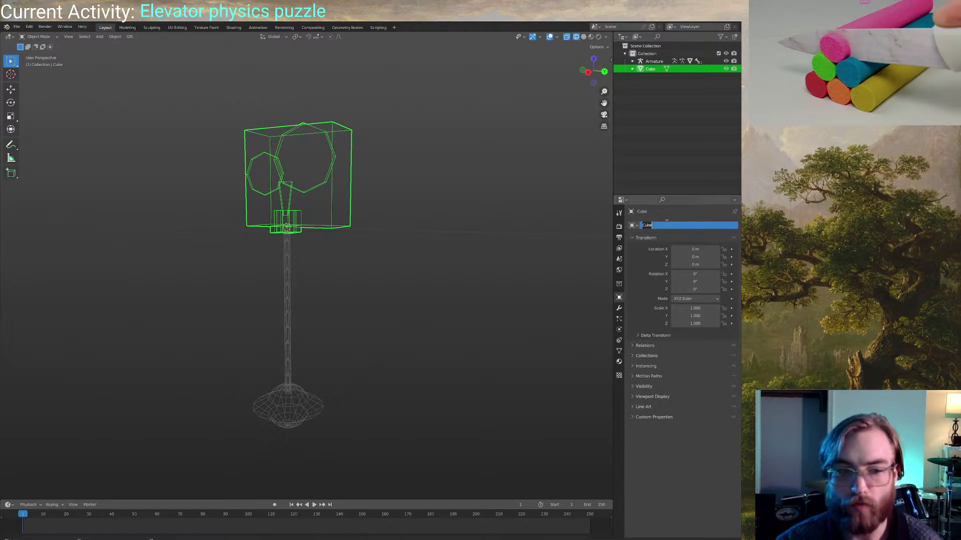
type("Pe")
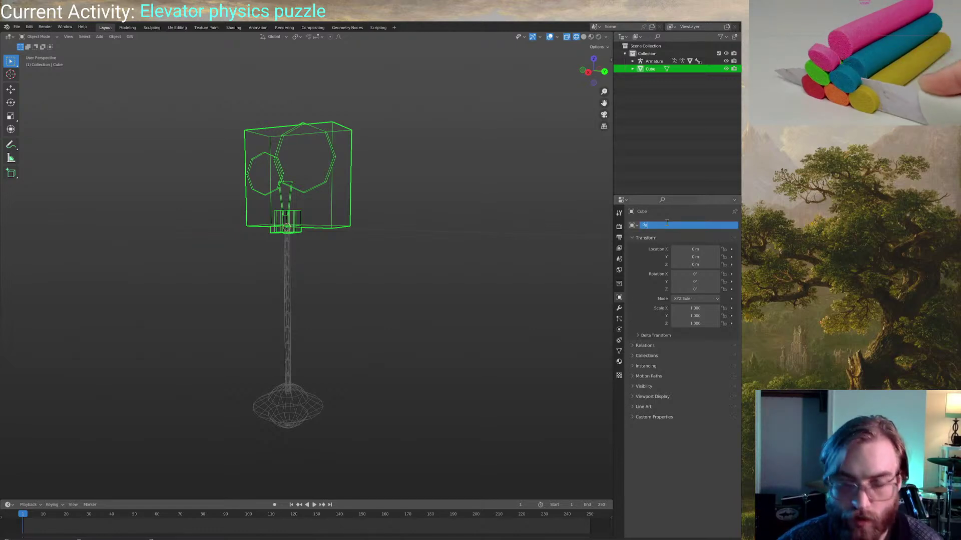
type("ndulumG")
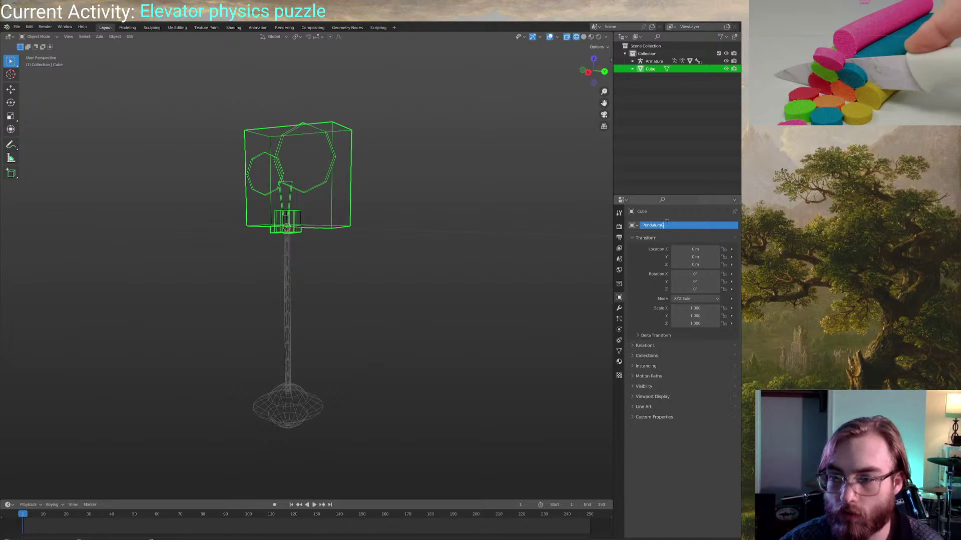
type("earBox")
key("Return")
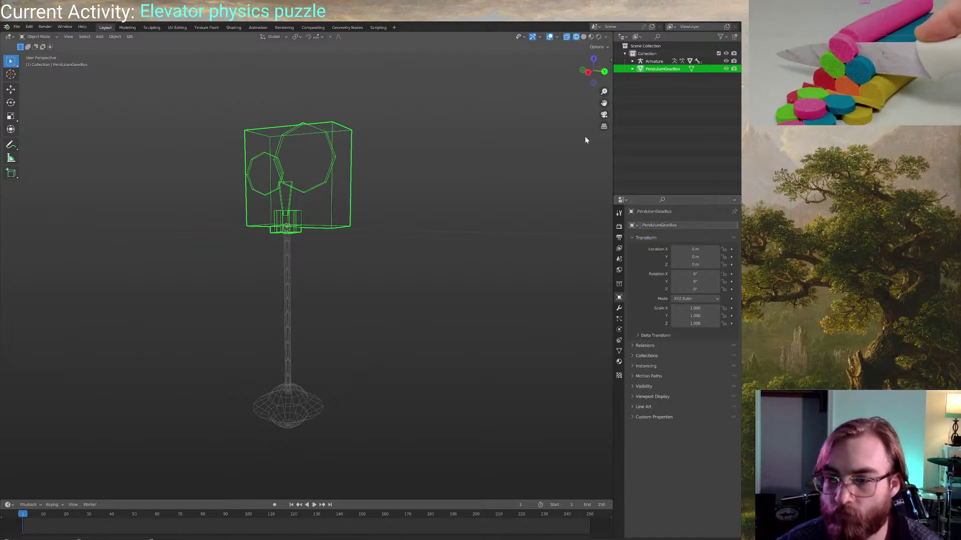
Rename the armature as ChainRig
left_click(660, 60)
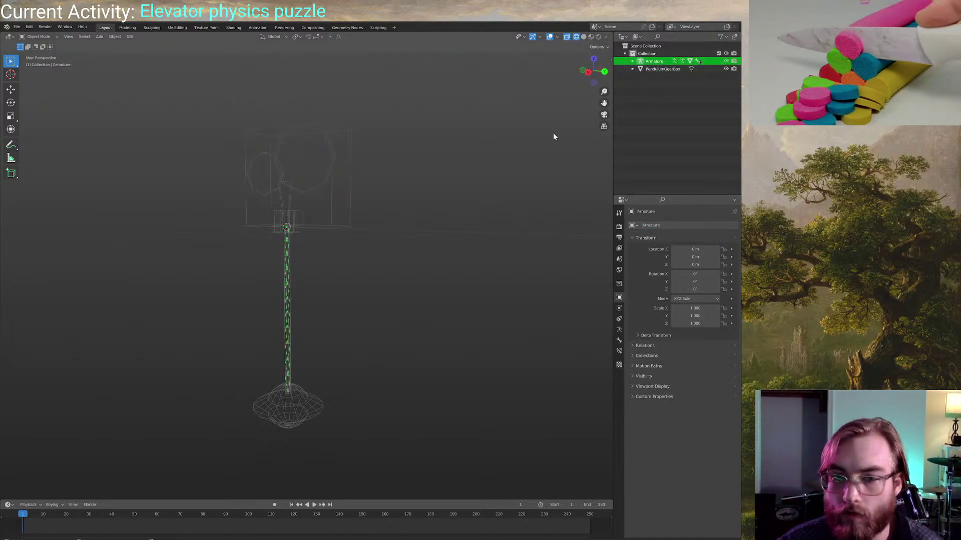
left_click(675, 225)
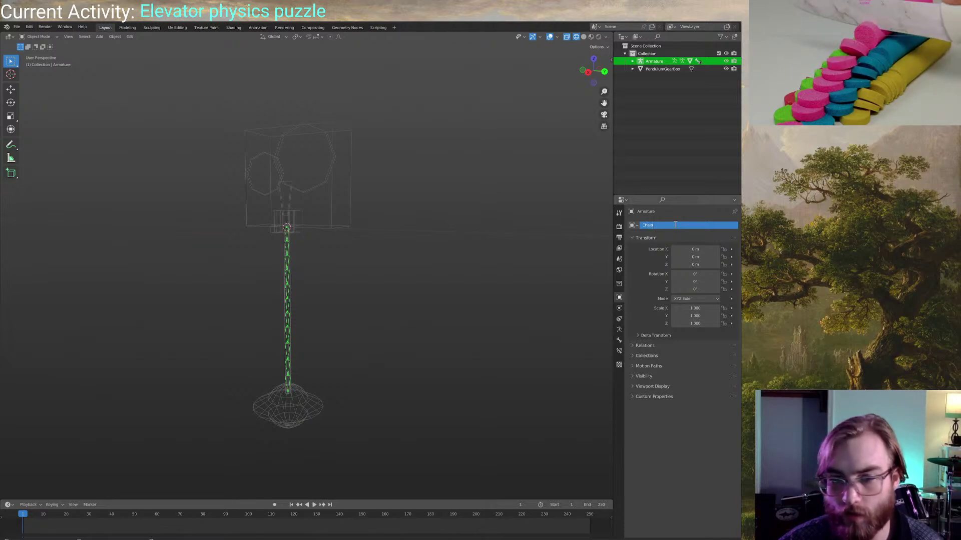
type("Rig")
key("Return")
Rename the rod and weight mesh under ChainRig from Cylinder to Pendulum
left_click(632, 61)
left_click(660, 84)
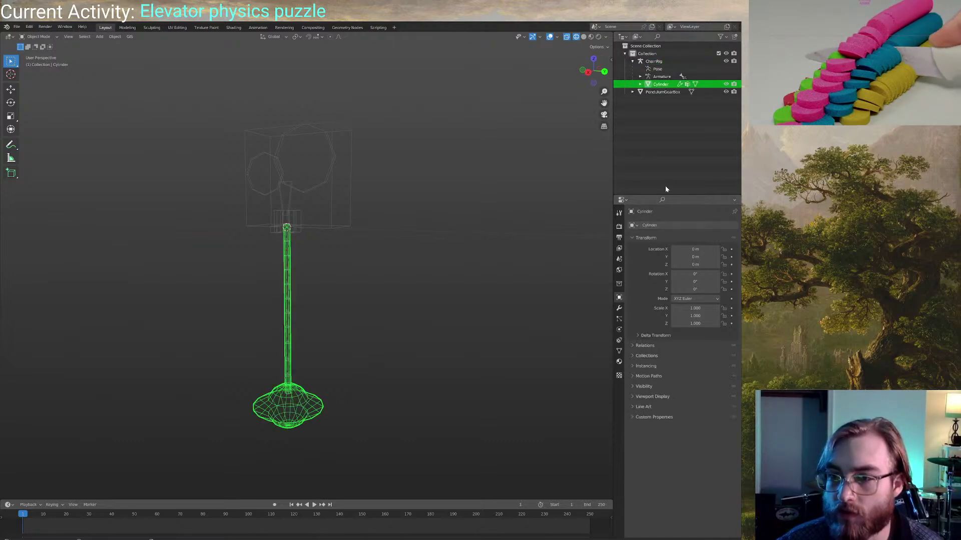
left_click(673, 225)
type("Pendulum")
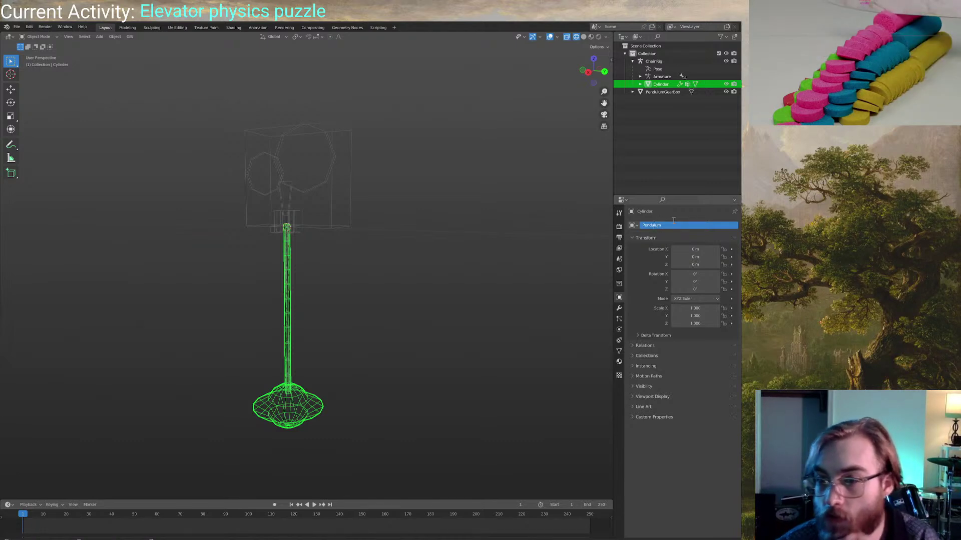
key("Return")
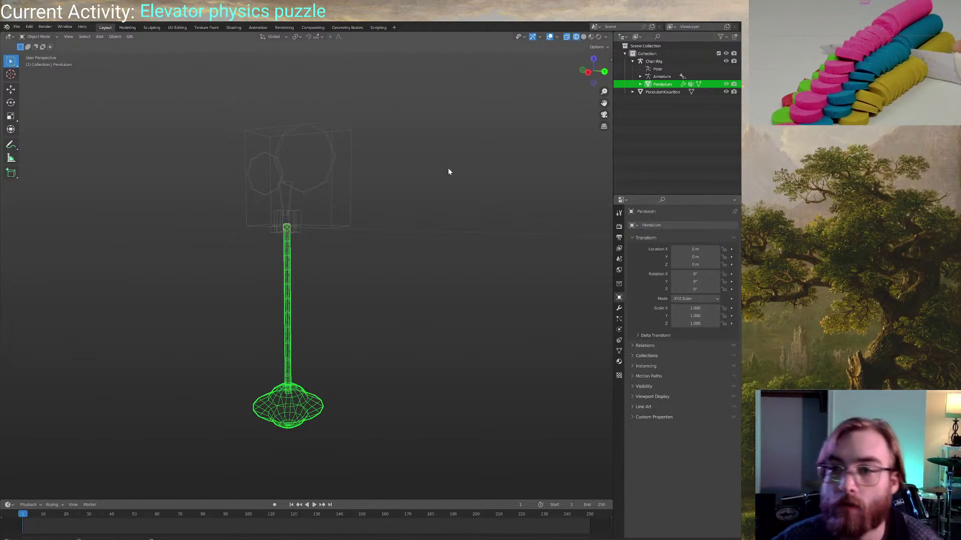
Deselect all objects, open the file commands, and switch to the Unity editor
left_click(351, 185, "shift")
left_click(142, 111)
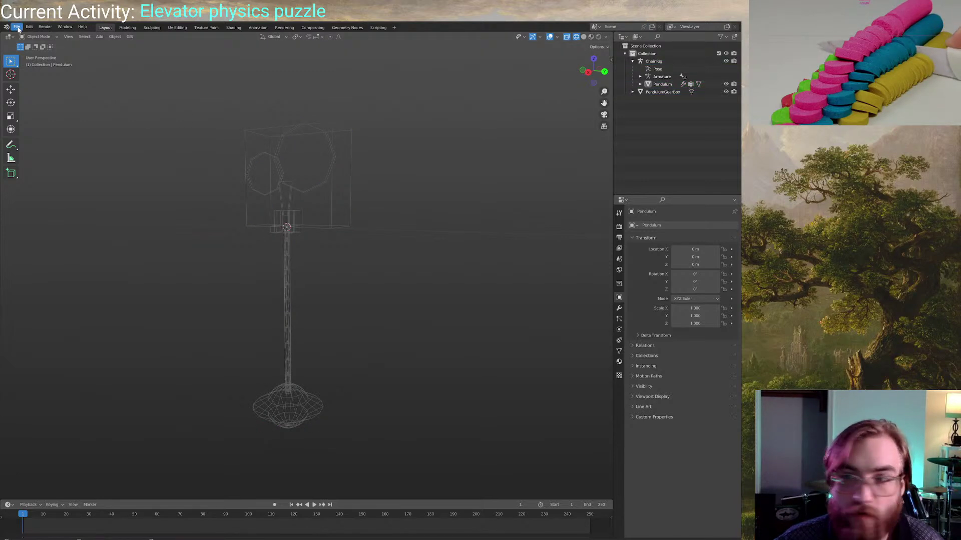
left_click(16, 27)
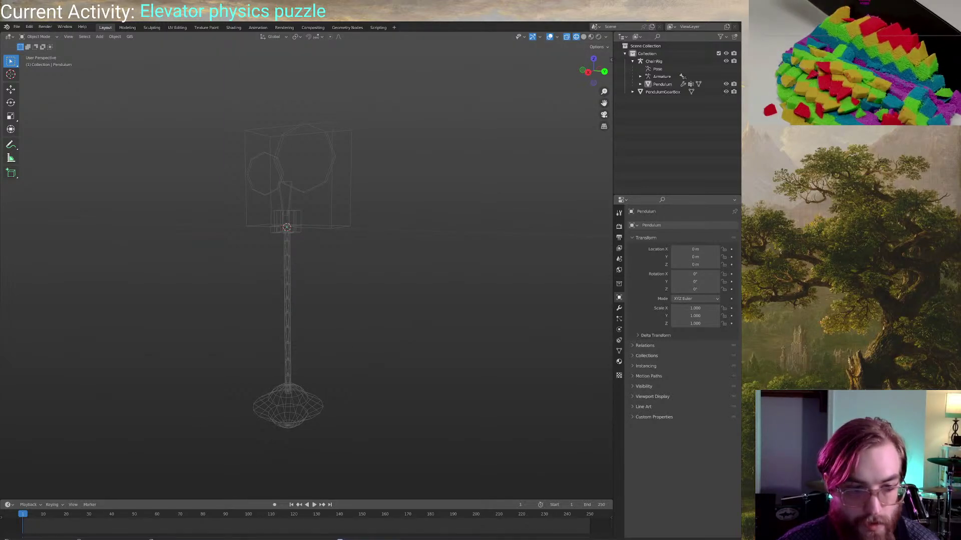
key("alt+Tab")
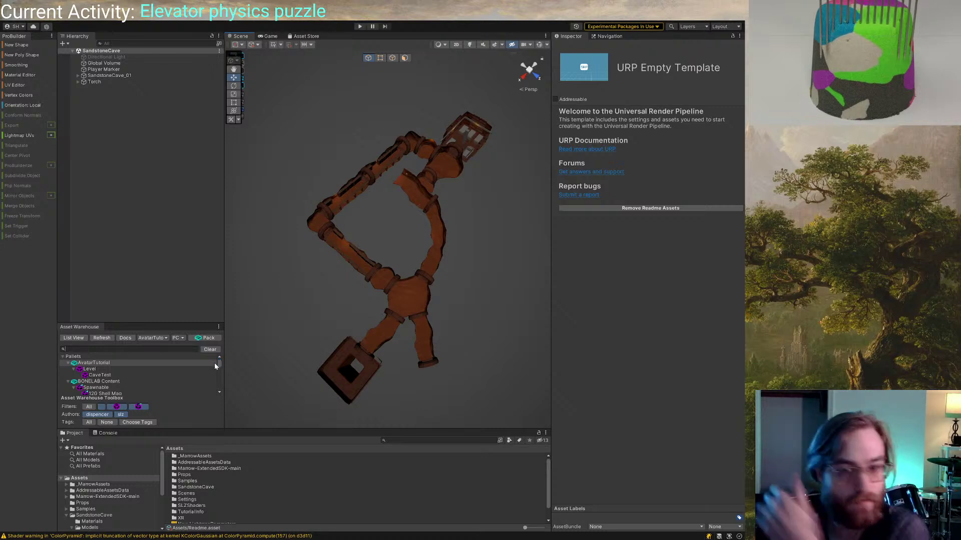
Place the Pendulum model from the SandstoneCave Pendulum model folder in the cave scene above the pit area
right_click_drag(350, 313, 233, 231)
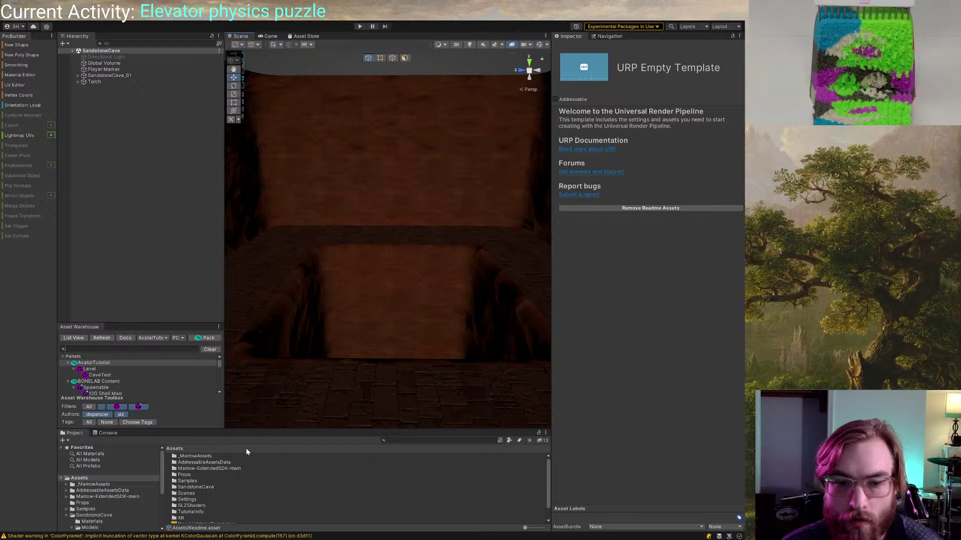
scroll(95, 491, "down", 4)
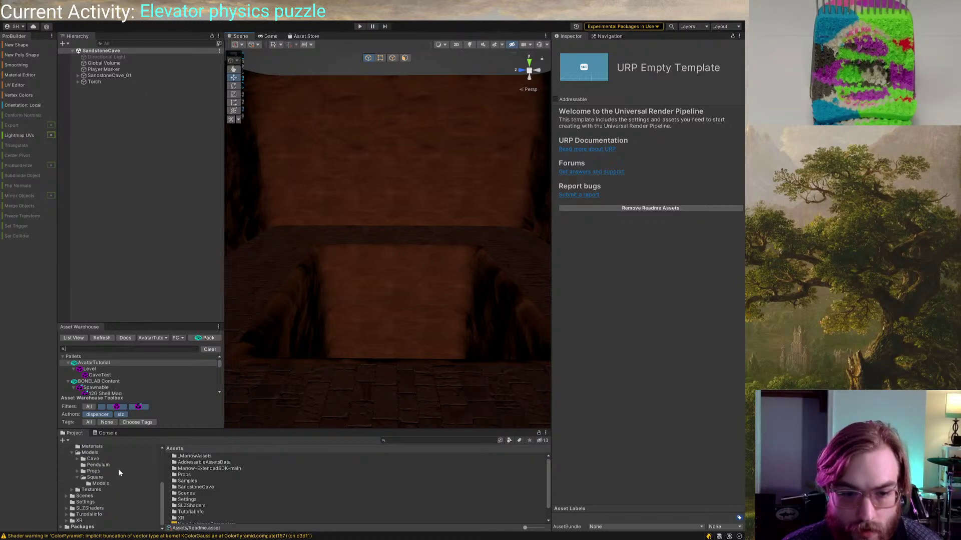
left_click(98, 465)
left_click_drag(189, 456, 389, 315)
right_click_drag(388, 315, 248, 350)
key("s")
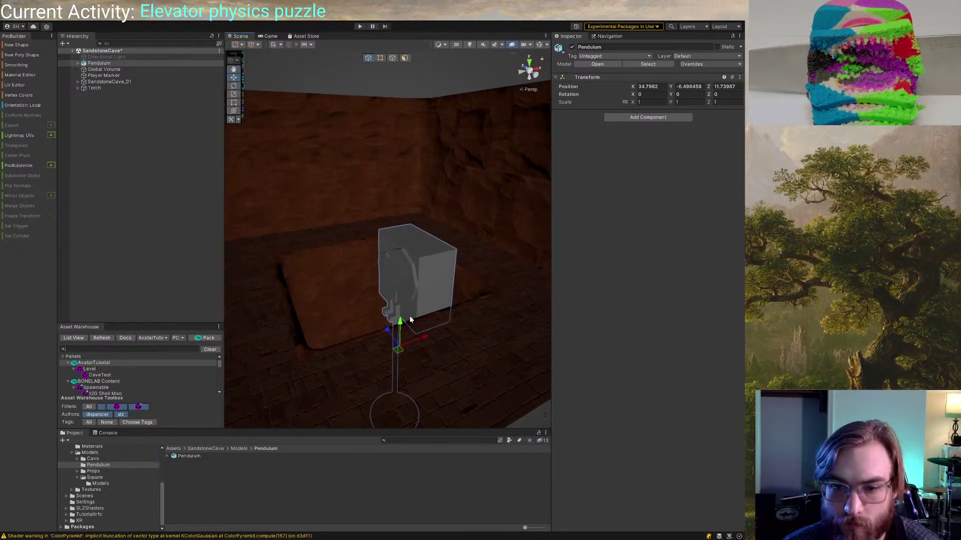
Raise the pendulum in the scene to a Y position of -2.477
left_click_drag(400, 322, 386, 184)
key("a")
right_click_drag(343, 239, 461, 220)
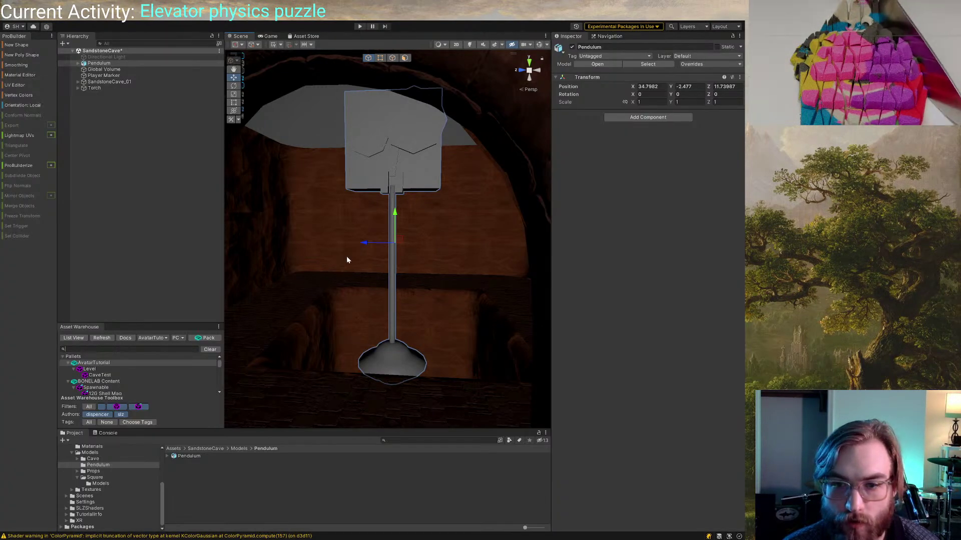
Move the Pendulum folder into the Puzzles folder inside the SandstoneCave models
right_click_drag(347, 259, 317, 403)
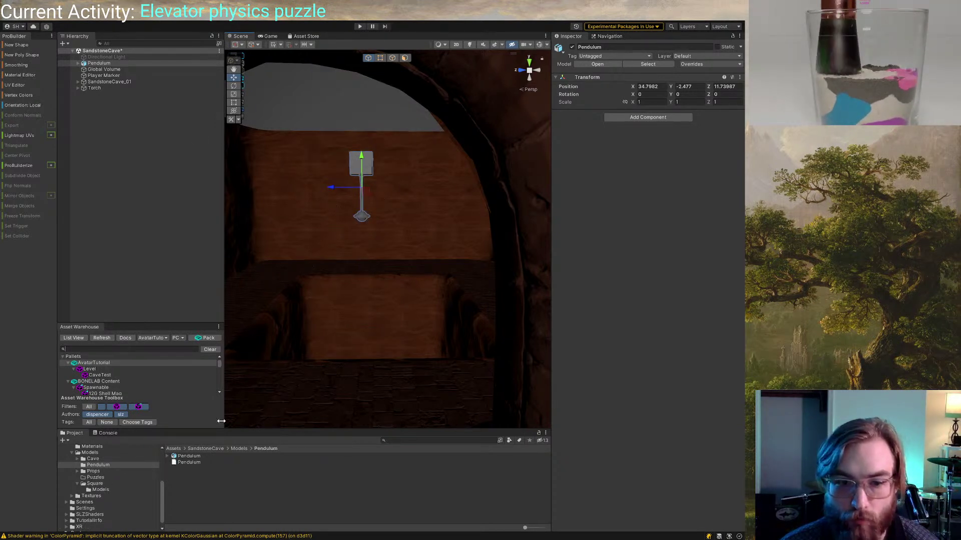
left_click_drag(92, 468, 98, 482)
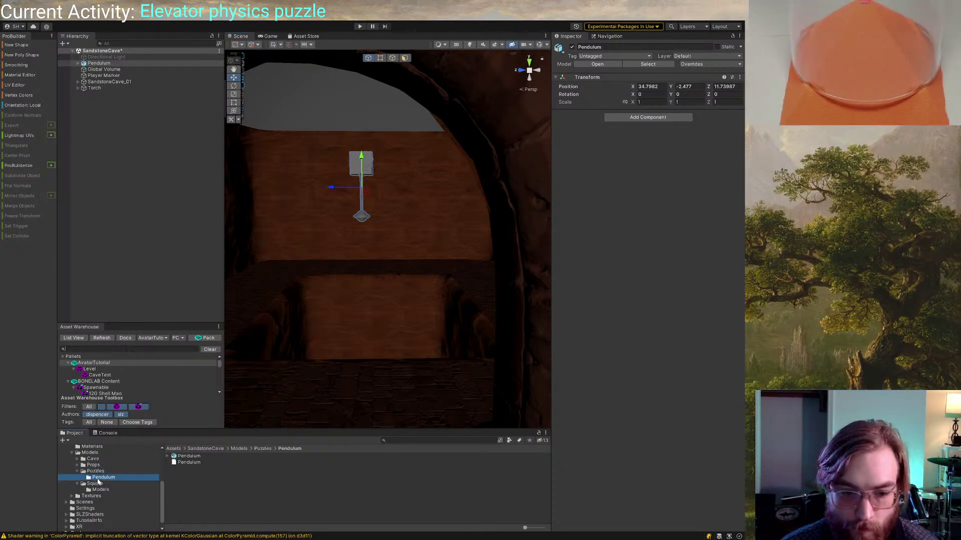
Frame the pendulum from above and move it horizontally to X 33.929 and Z 11.505
scroll(358, 274, "up", 5)
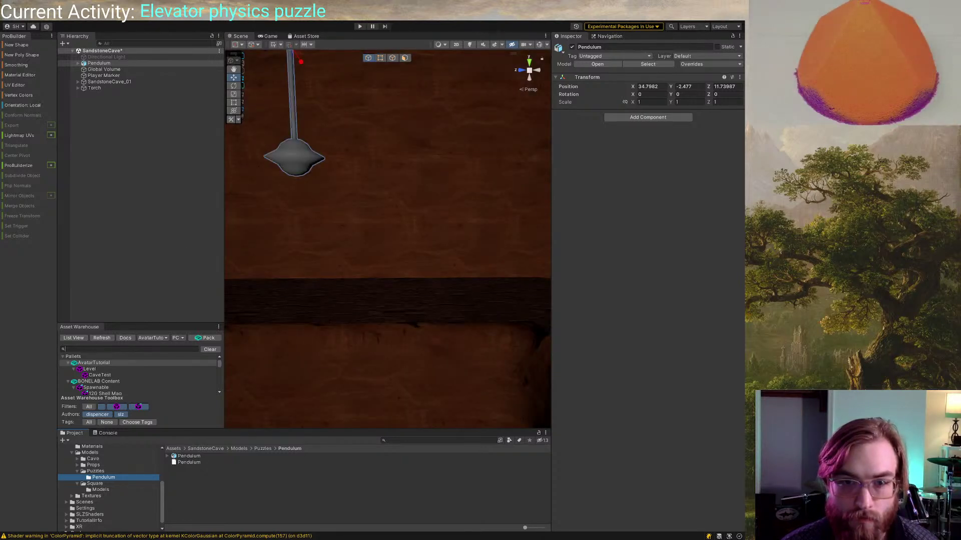
middle_click_drag(303, 211, 320, 208)
key("f")
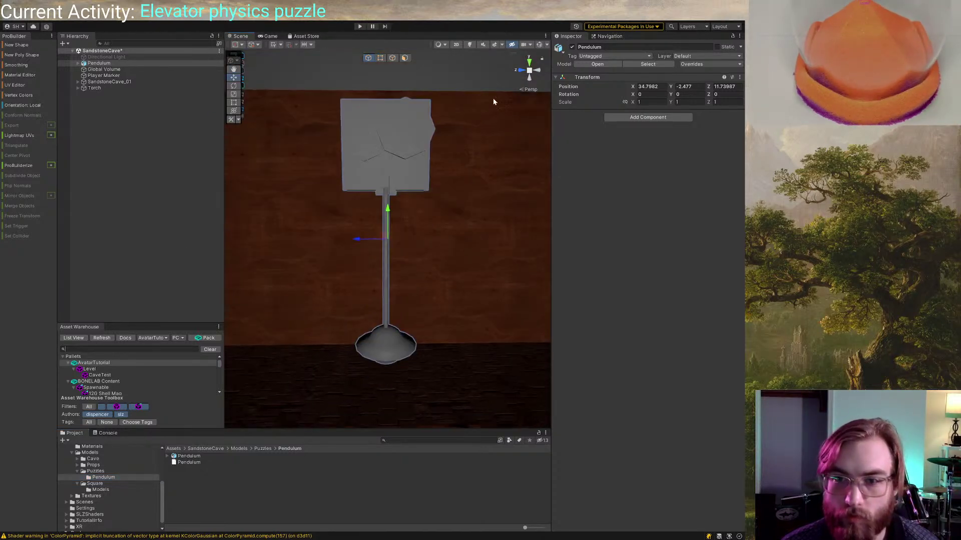
left_click(530, 63)
scroll(290, 211, "down", 3)
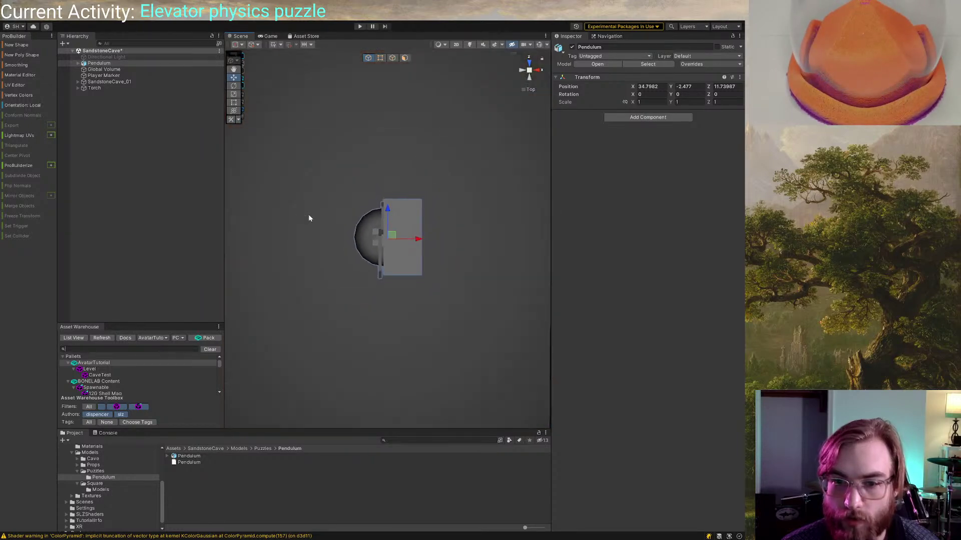
scroll(350, 220, "down", 3)
middle_click_drag(349, 219, 380, 223)
left_click_drag(427, 236, 444, 185)
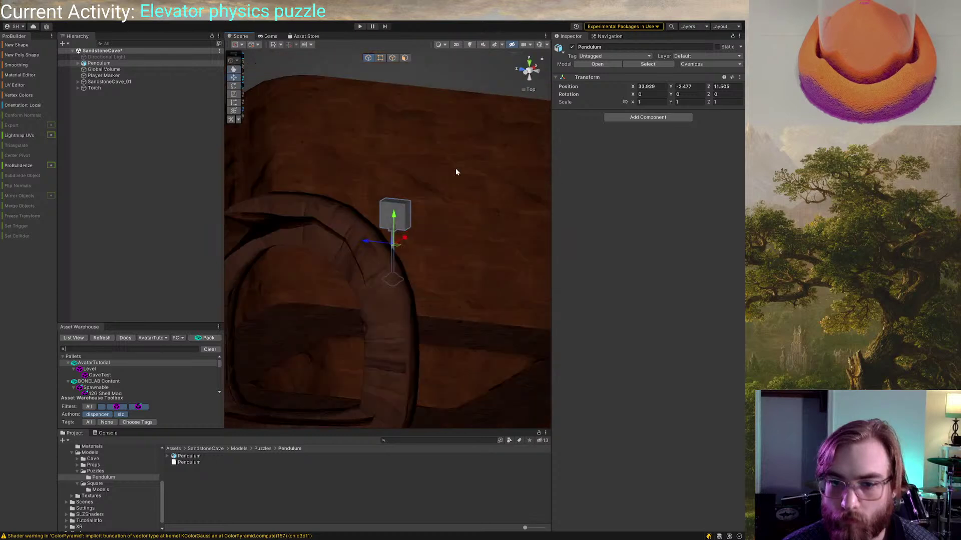
Rotate the pendulum to -180° about Y and check its placement in front of the tunnel arch in an enlarged scene view
left_click(531, 70)
left_click_drag(327, 220, 414, 155, "alt")
key("w")
right_click_drag(414, 154, 402, 187)
key("s")
key("w")
key("e")
left_click_drag(385, 215, 462, 188)
right_click_drag(461, 188, 75, 163)
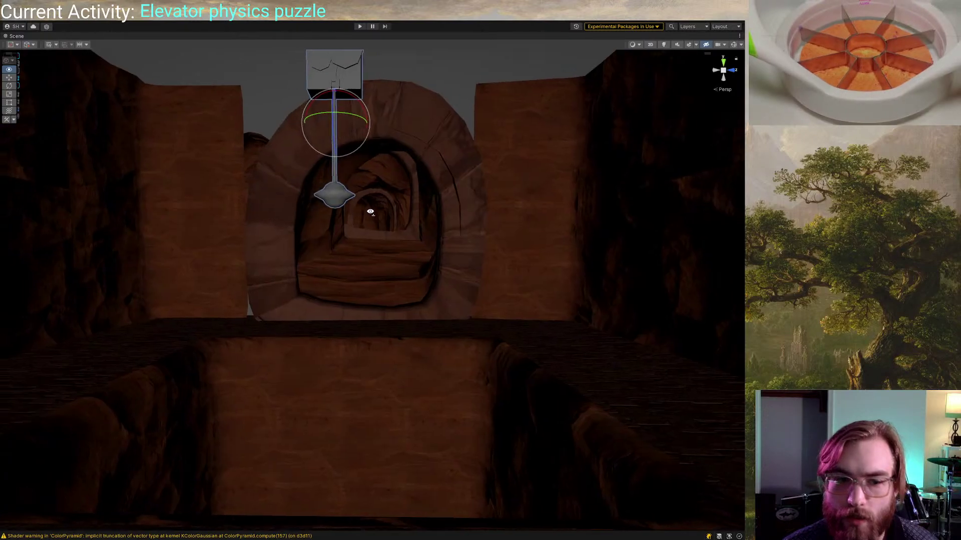
mouse_move(369, 212)
right_mouse_down()
mouse_move(373, 277)
mouse_move(373, 228)
right_mouse_up()
right_click_drag(286, 331, 246, 421)
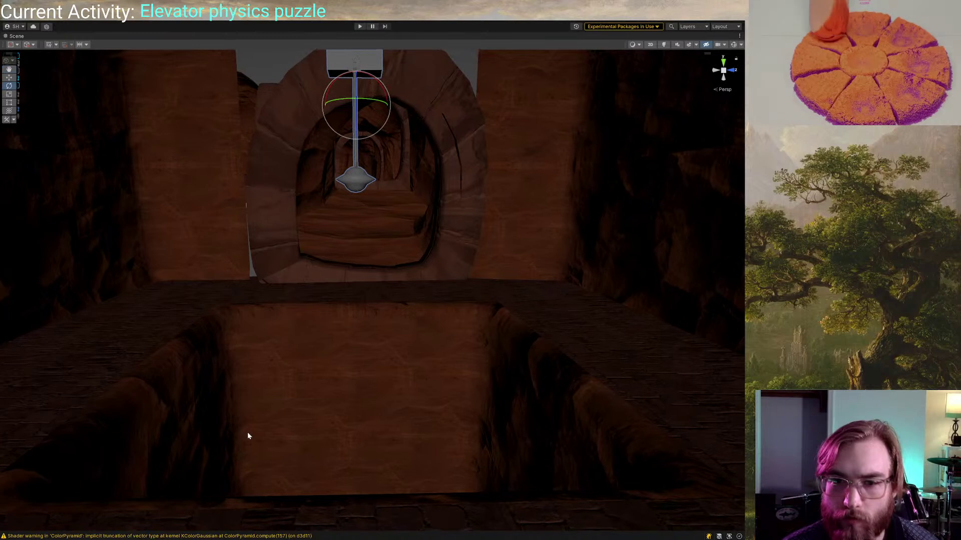
right_click_drag(331, 267, 370, 187)
key("shift+space")
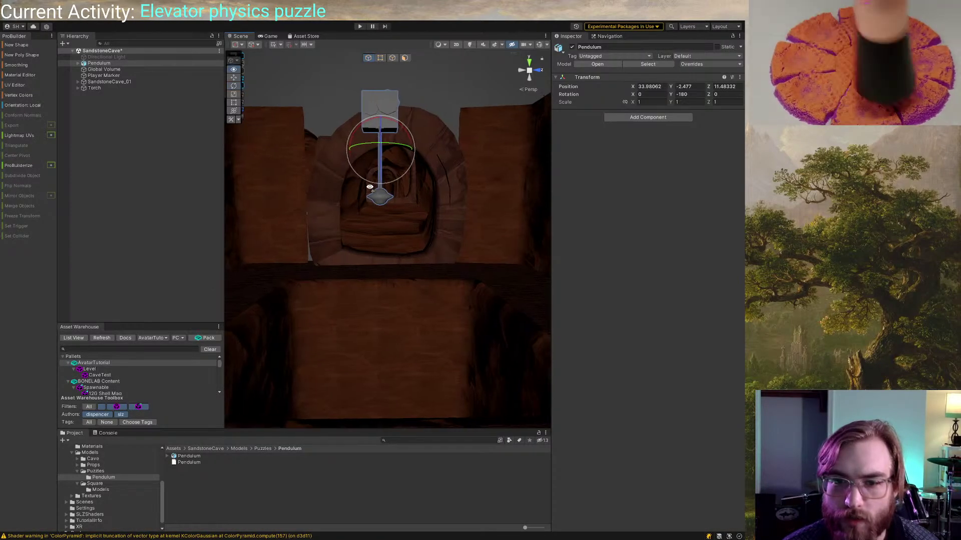
Expand the Pendulum object and the complete ChainRig bone hierarchy to examine the imported bones
left_click(77, 63)
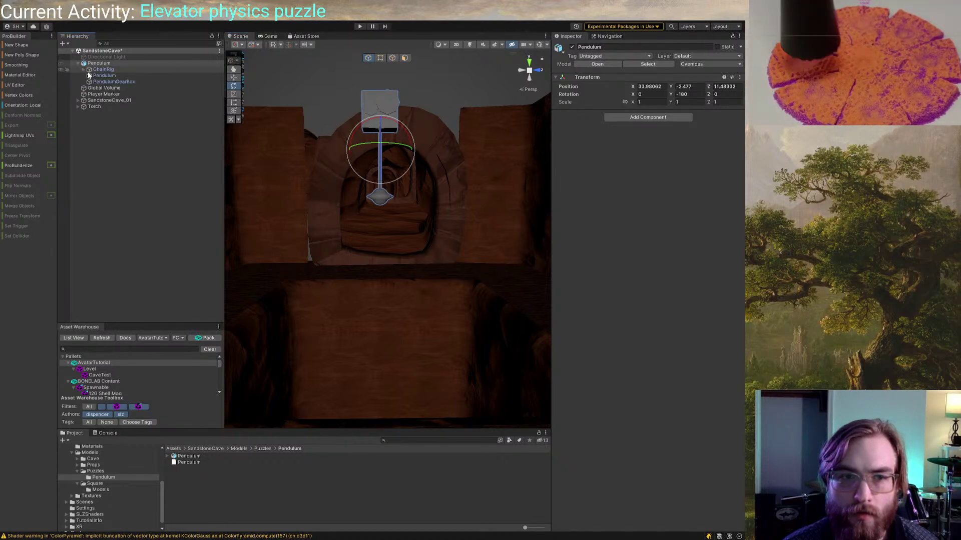
left_click(100, 70)
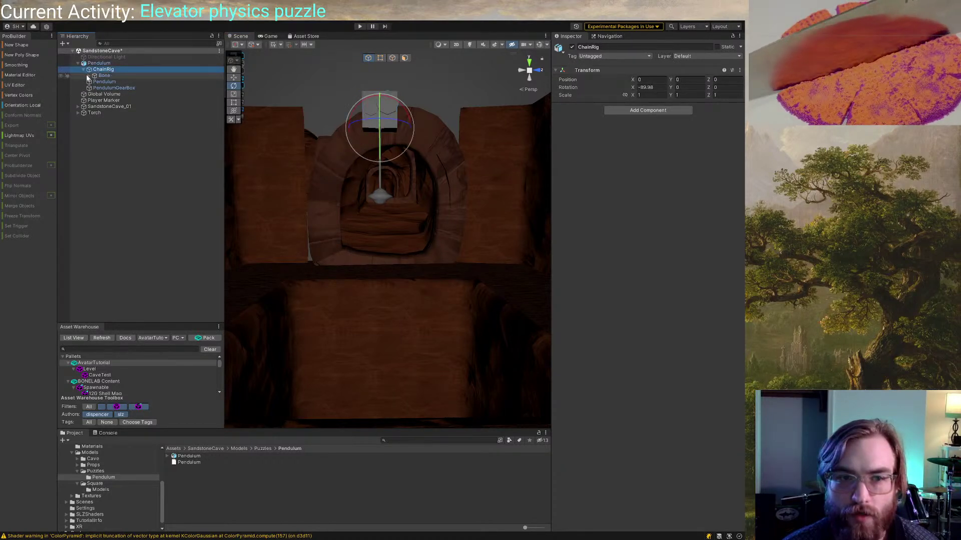
left_click(84, 69)
left_click(90, 76)
left_click(95, 82)
left_click(84, 69, "alt")
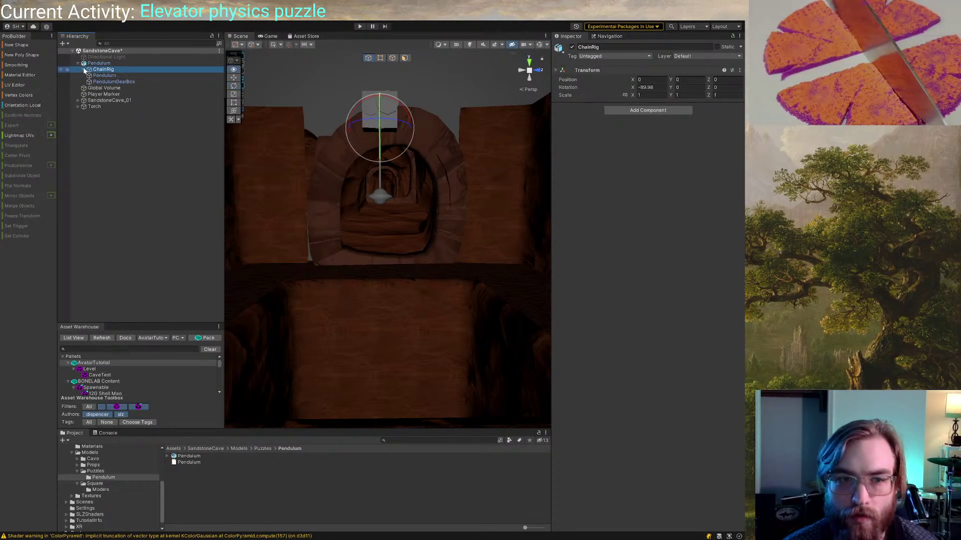
left_click(84, 70, "alt")
Rotate Bone.007 to test how the pendulum rod deforms, undo the rotation, and collapse the ChainRig hierarchy
left_click(147, 118)
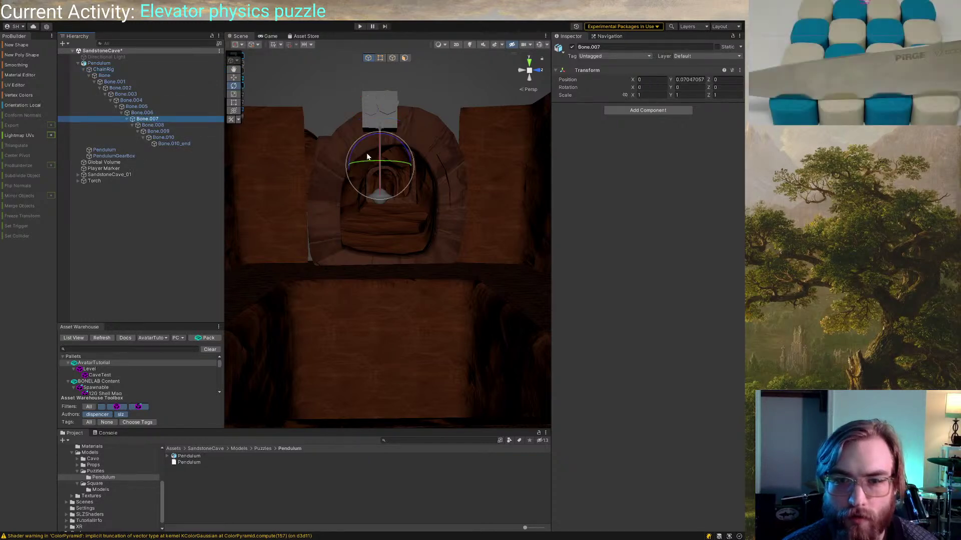
left_click_drag(398, 145, 407, 167)
left_click_drag(409, 199, 411, 205)
scroll(401, 152, "up", 4)
middle_click_drag(400, 151, 384, 180)
scroll(420, 186, "up", 4)
key("ctrl+z")
scroll(412, 204, "down", 3)
scroll(402, 195, "down", 4)
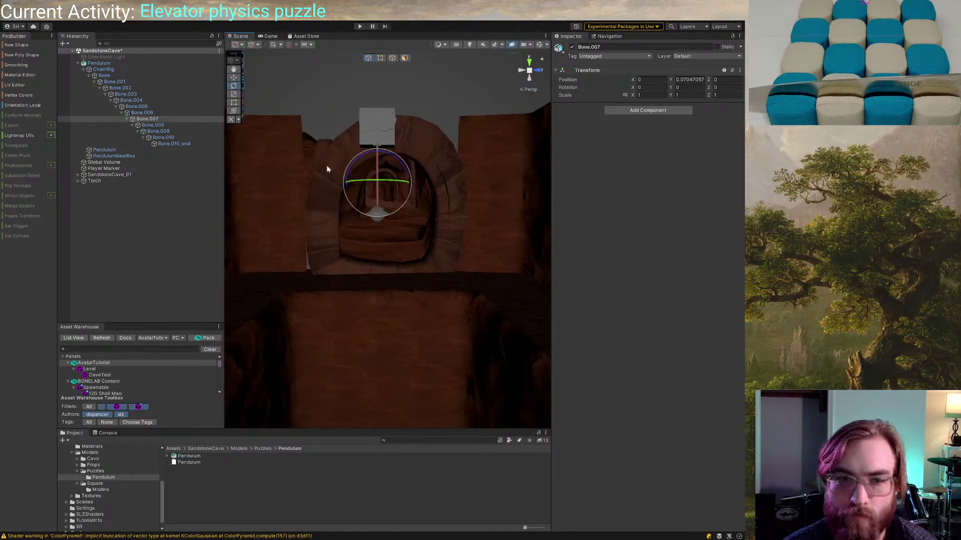
left_click(87, 70)
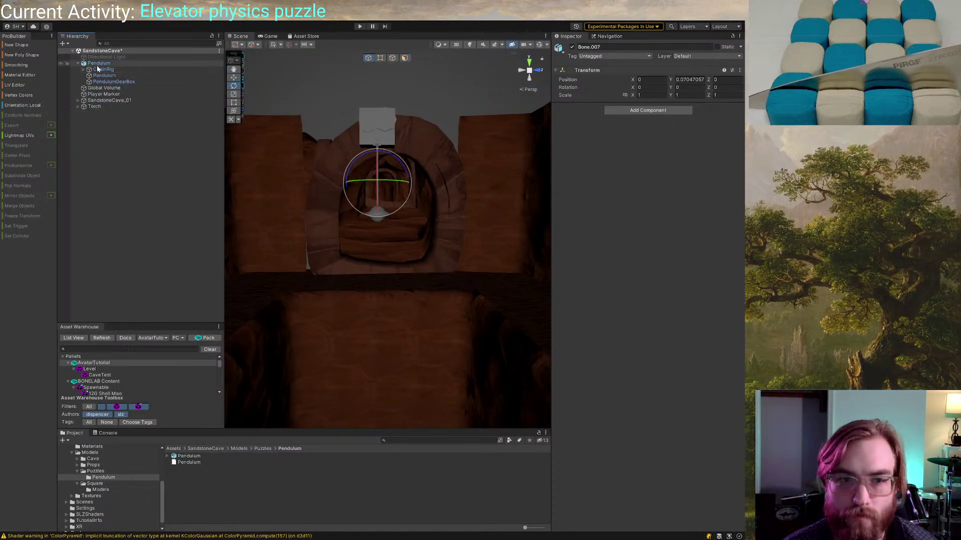
Select the root Pendulum object, switch to the browser, and skip ahead through the Rope Physics - Unity Tutorials video to the rope simulation
left_click(99, 64)
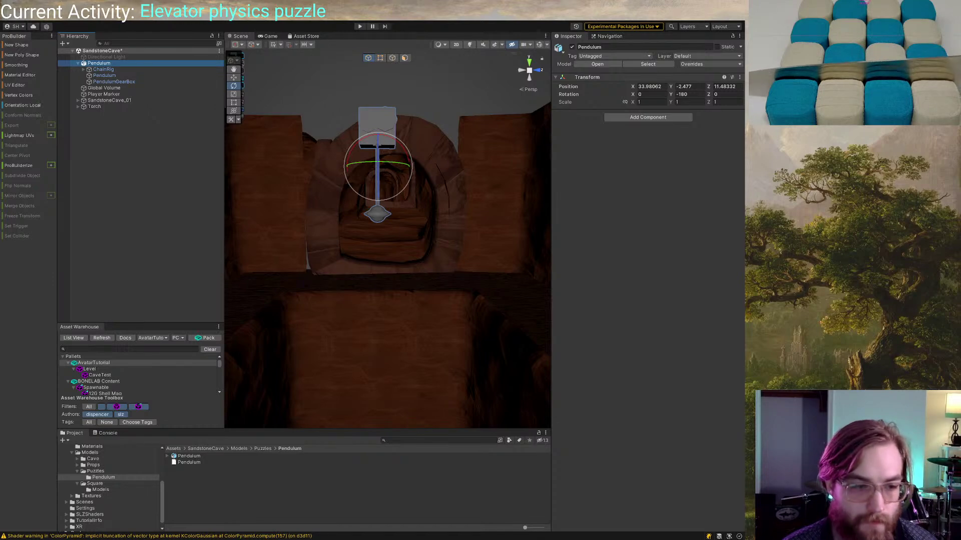
key("alt+Tab")
left_click(502, 204)
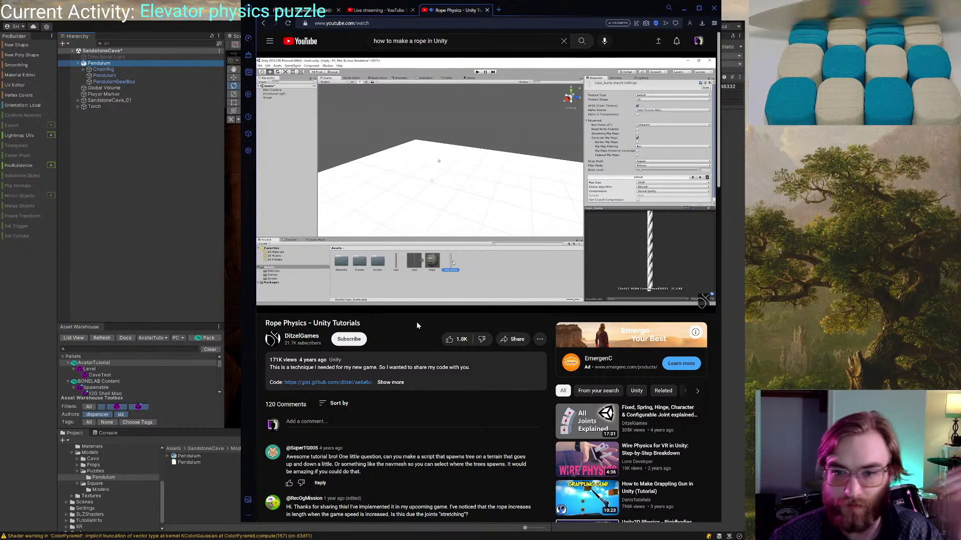
mouse_move(461, 249)
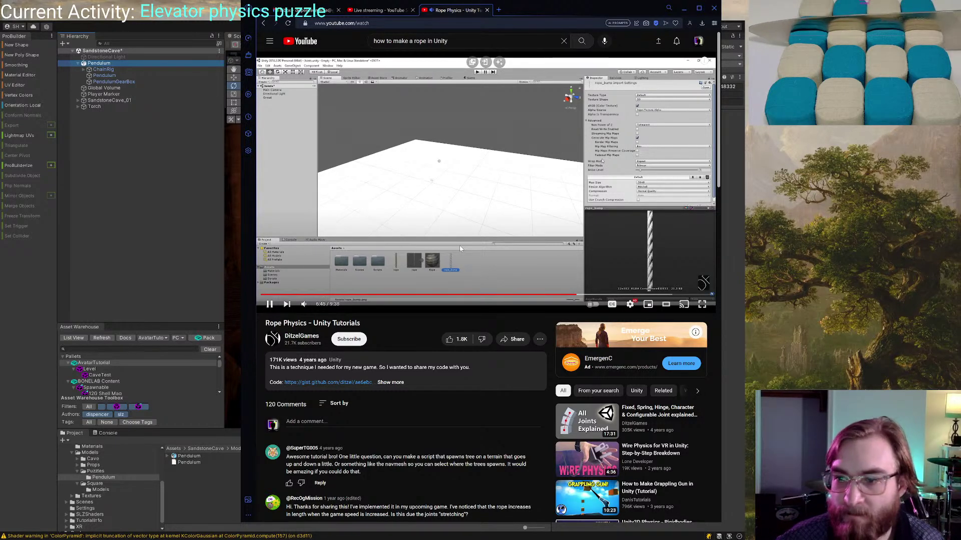
key("Right")
key("Right")
key("Right")
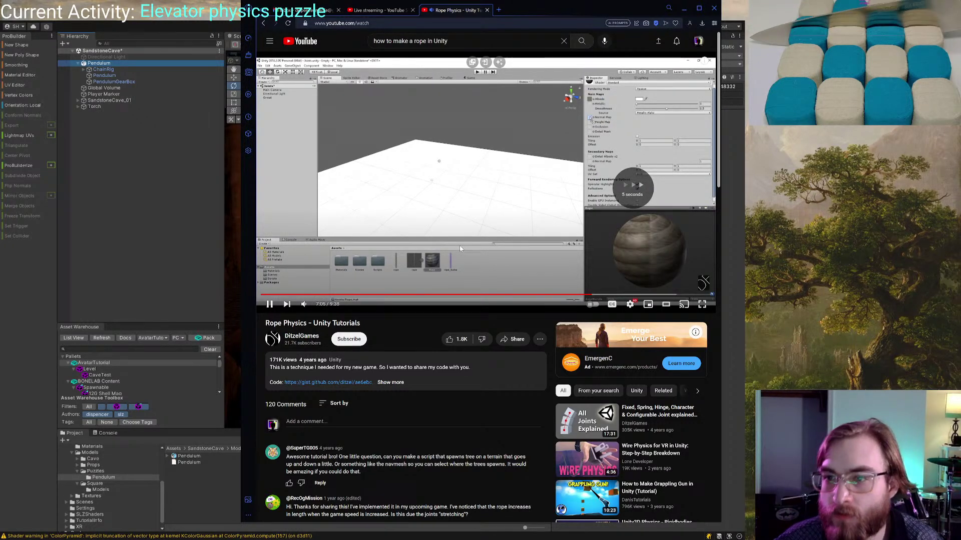
key("Right")
key("Right")
key("Right")
key("Right")
key("Right")
key("Right")
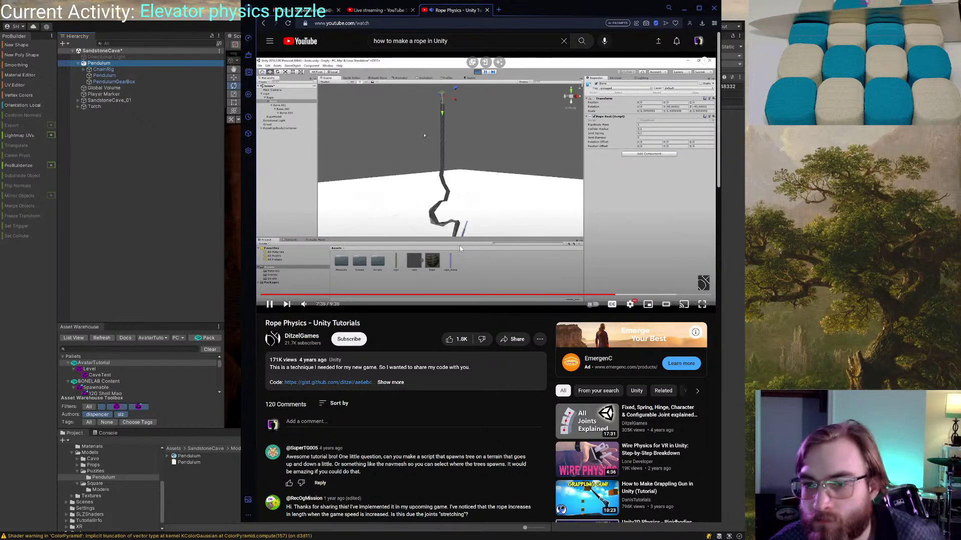
Go back to where the rope is placed in the scene, expand the video description, and resume watching the tutorial
key("Left")
key("Left")
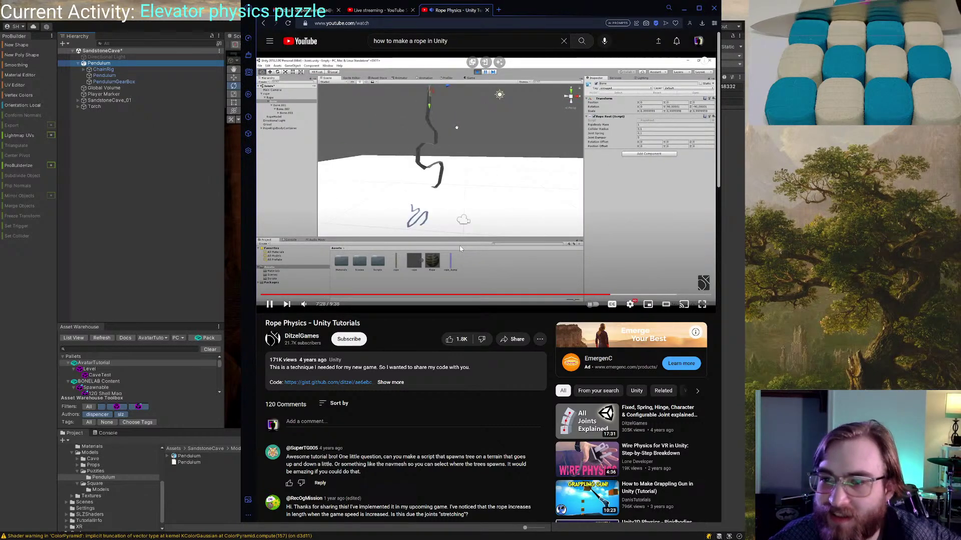
key("Left")
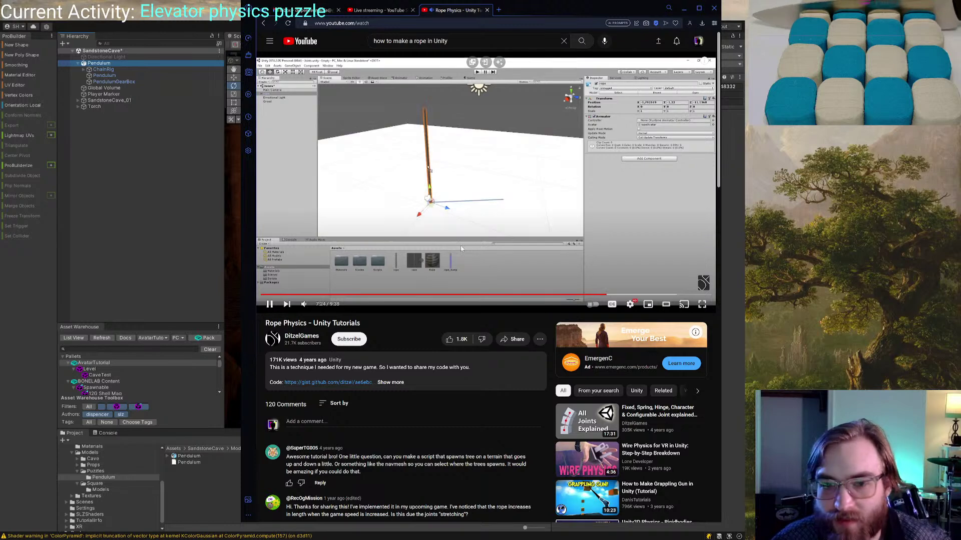
key("space")
left_click(381, 376)
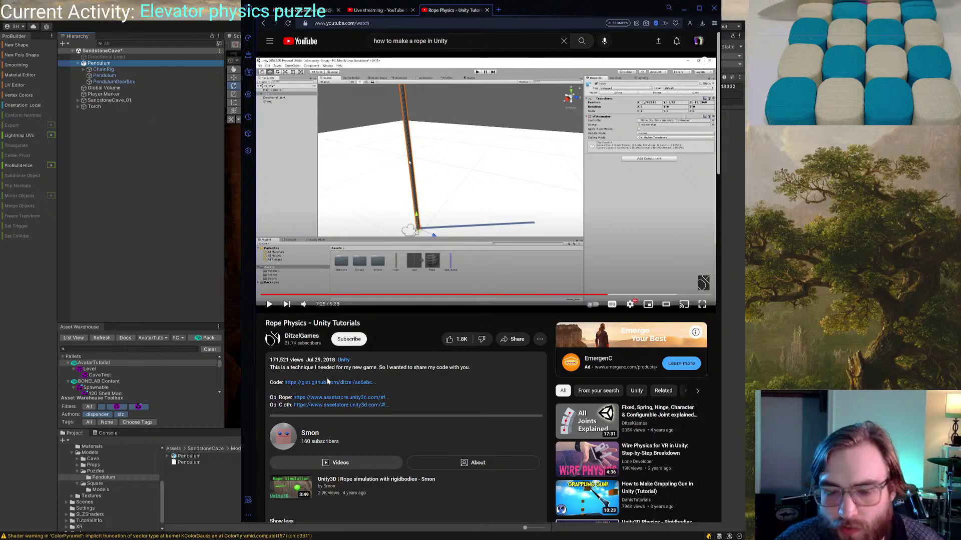
left_click(437, 254)
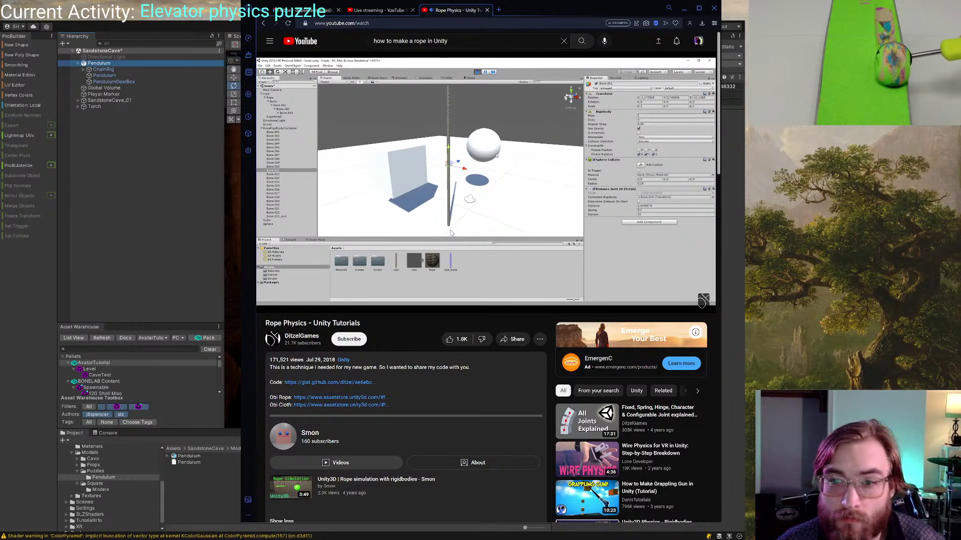
mouse_move(566, 217)
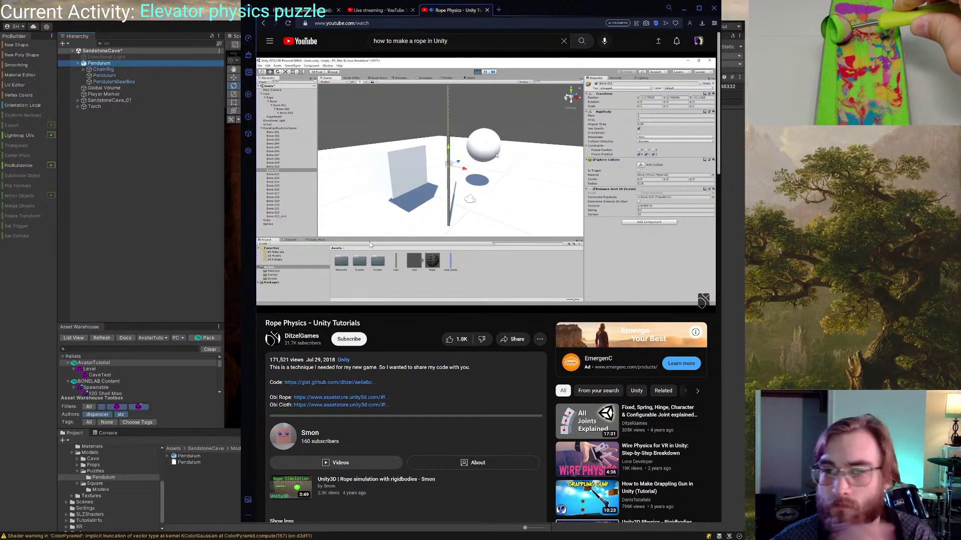
Open the Obi asset links from the video description in the Unity Asset Store and close the extra store tab
scroll(394, 368, "down", 1)
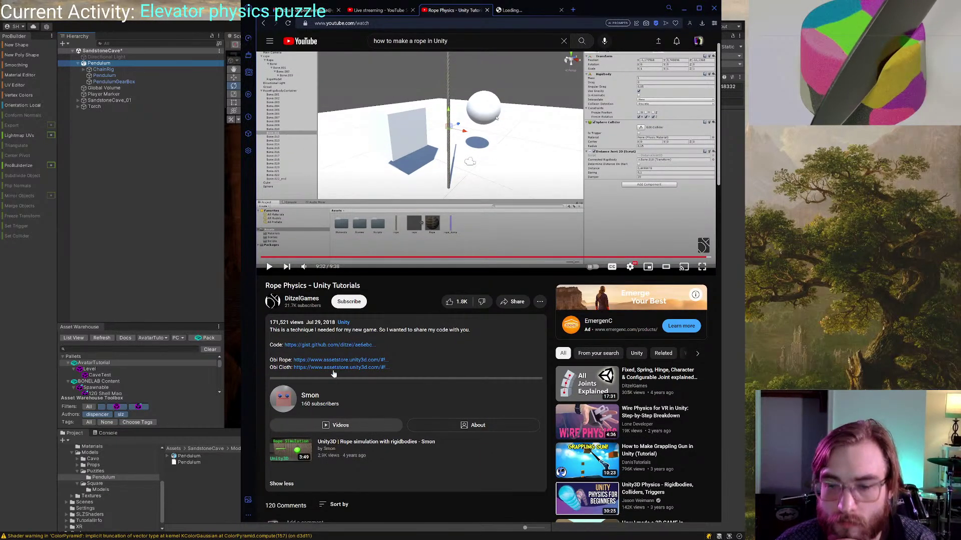
left_click(520, 10)
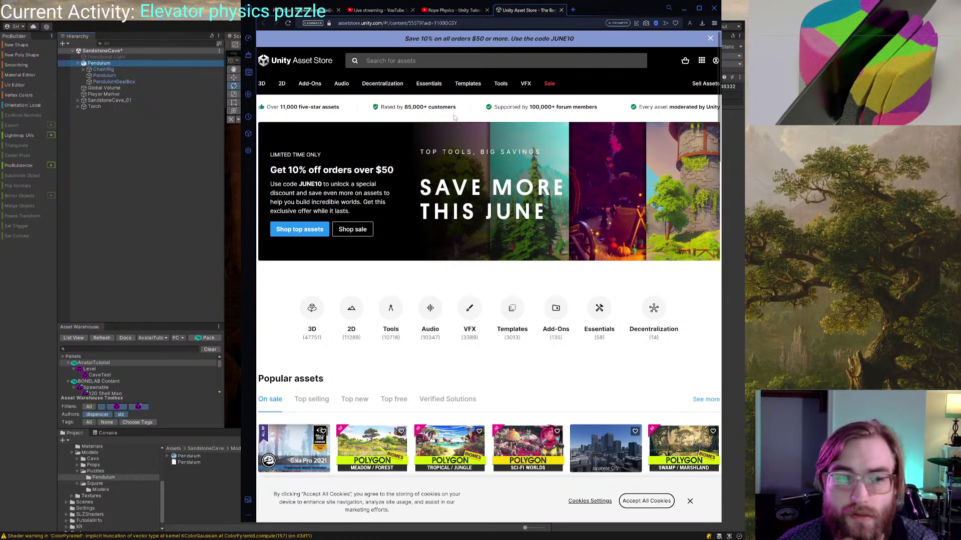
left_click(449, 9)
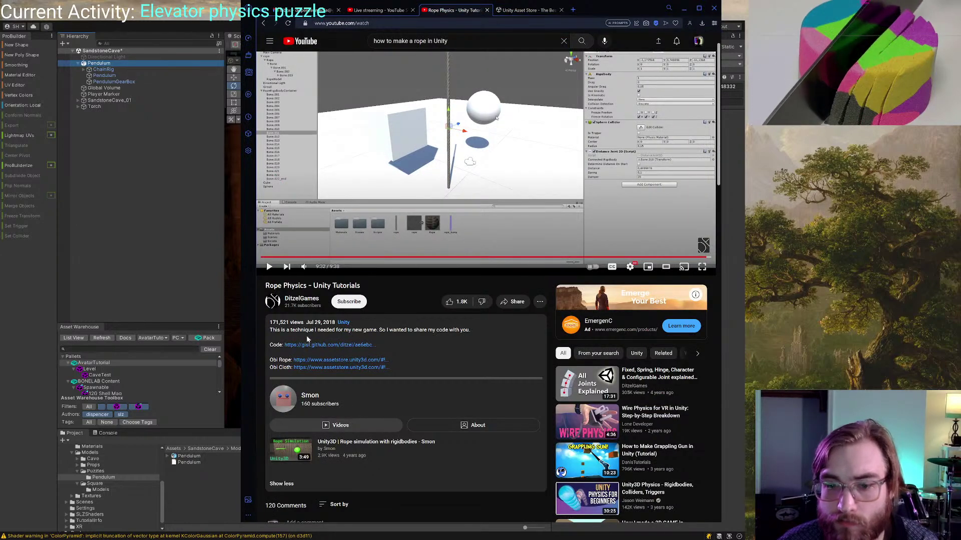
left_click(307, 360)
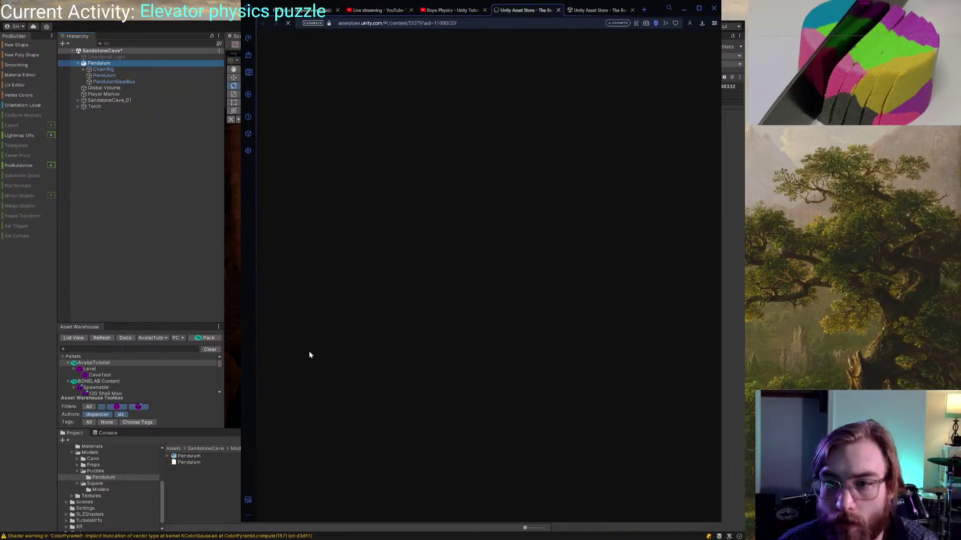
left_click(633, 10)
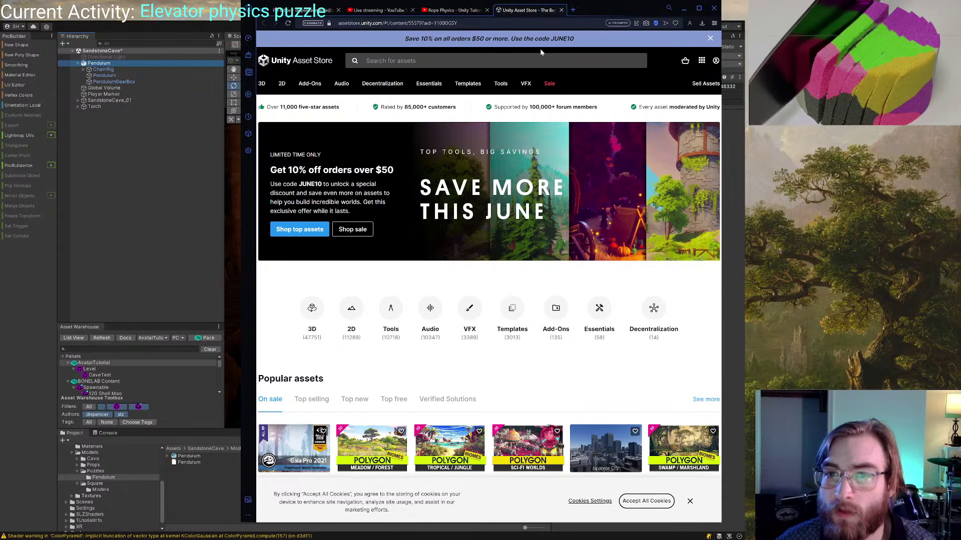
Search the Unity Asset Store for "obi rope" and open the Obi Rope page through the Virtual Method publisher listing
left_click(483, 59)
type("obi")
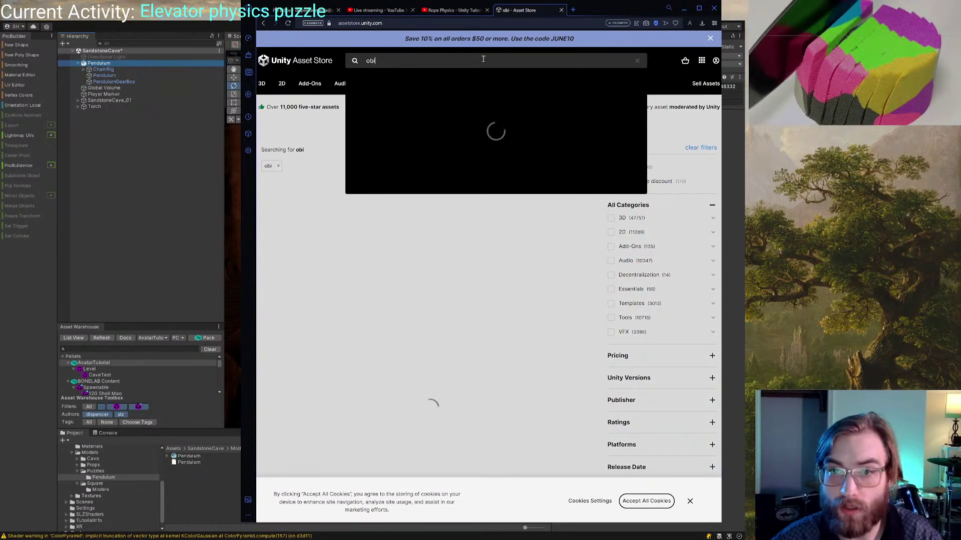
type(" or")
key("BackSpace")
key("BackSpace")
type("rope")
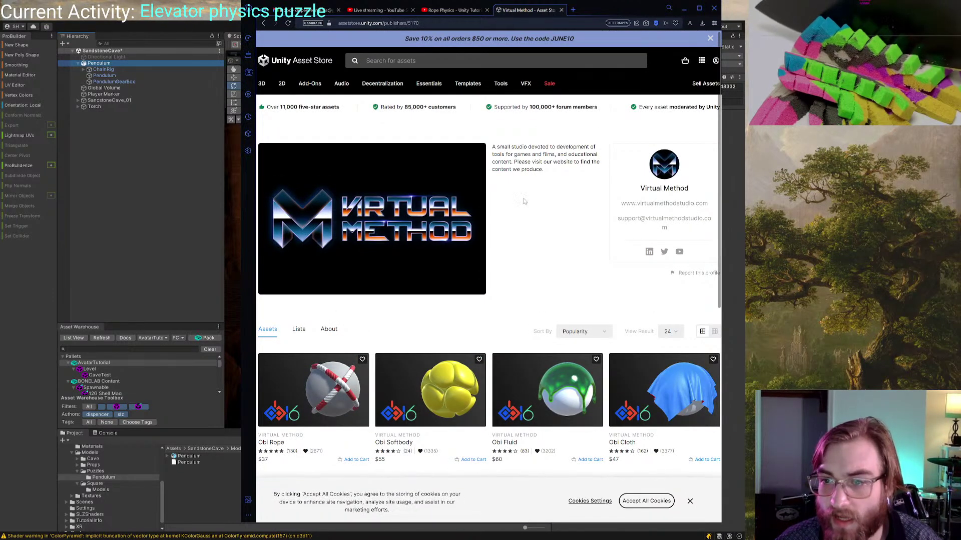
mouse_move(302, 397)
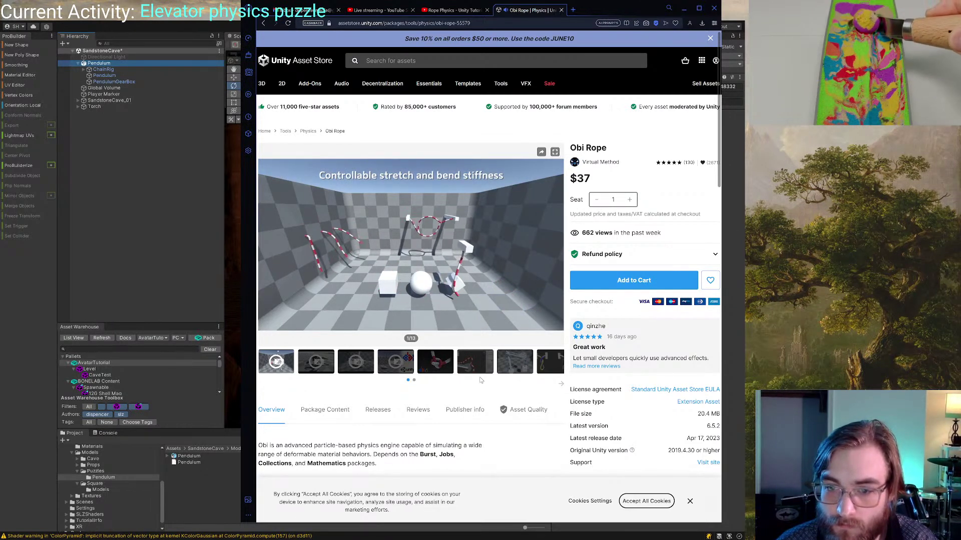
Pause the Obi Rope preview video and read which packages the asset depends on
mouse_move(465, 288)
left_click(433, 276)
scroll(365, 411, "down", 1)
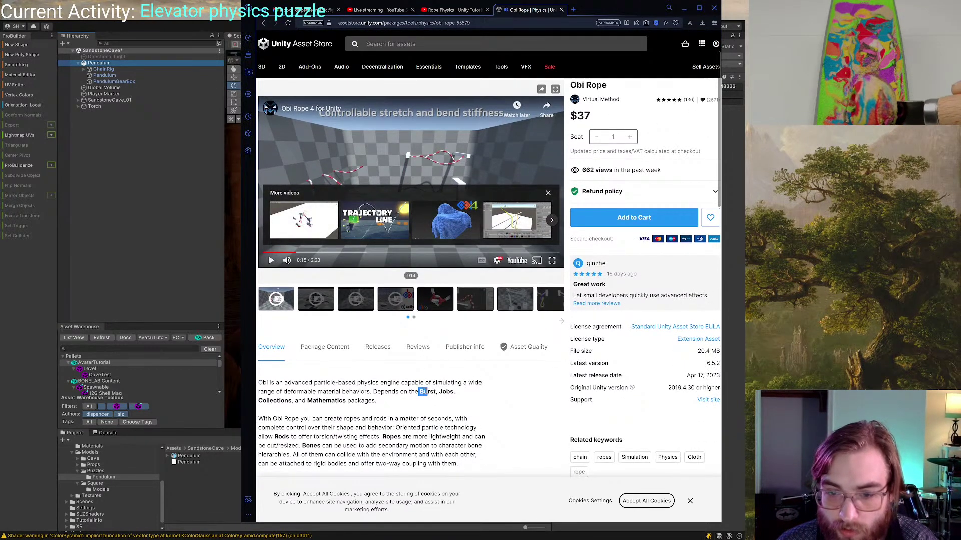
left_click_drag(433, 394, 279, 404)
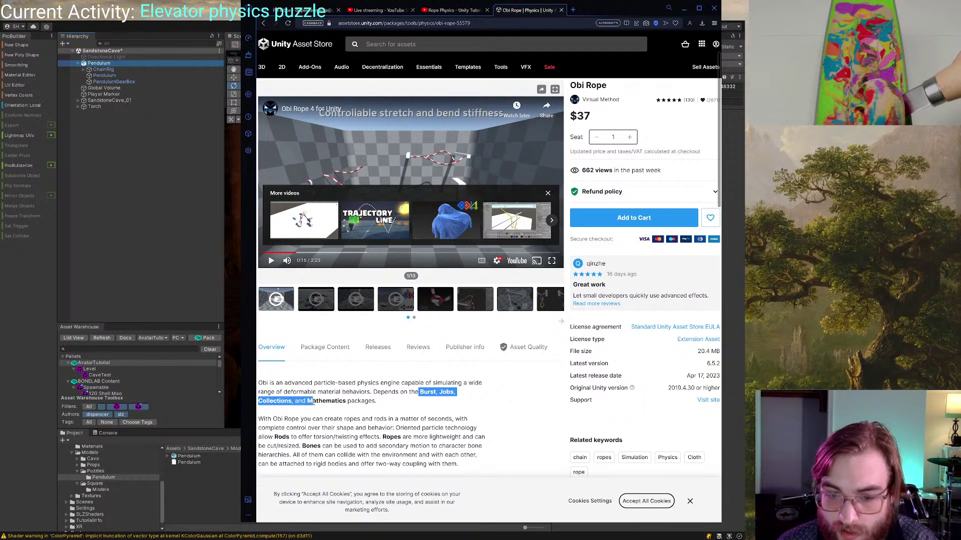
scroll(394, 388, "down", 1)
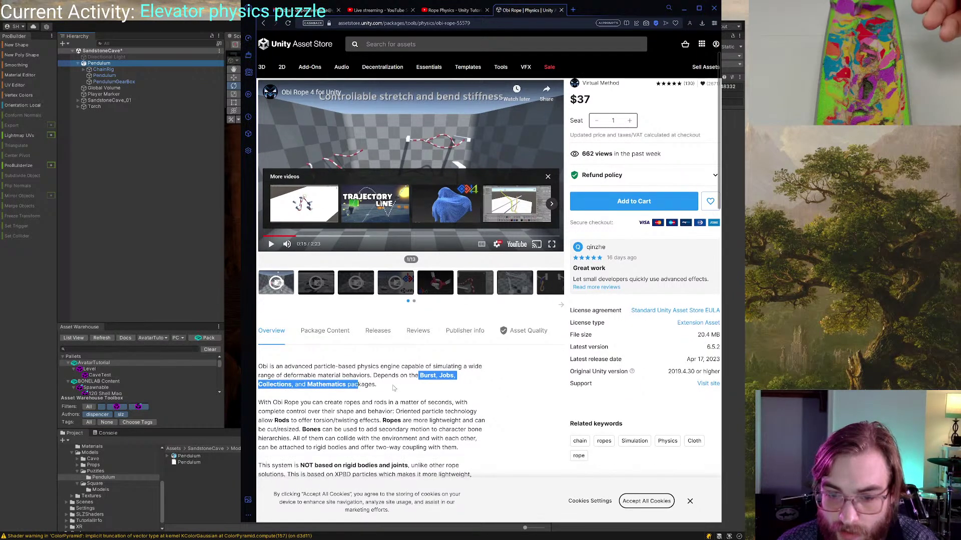
left_click(389, 381)
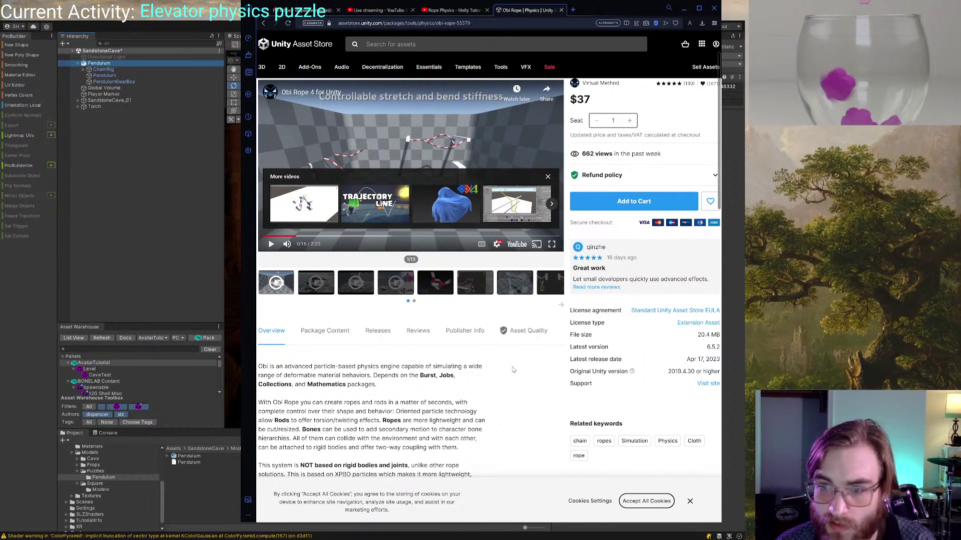
Read the Obi Rope overview and its full feature list for suitability to the pendulum chain
scroll(513, 370, "down", 3)
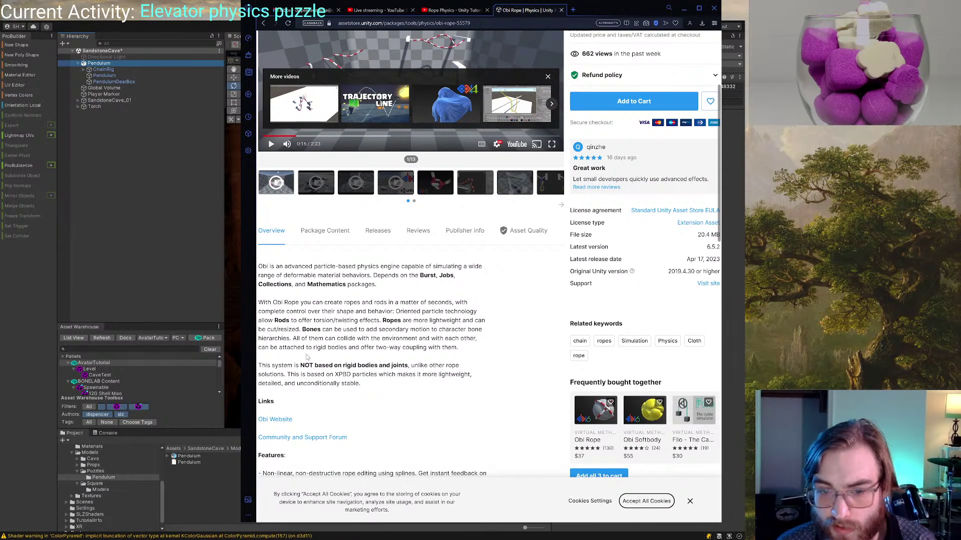
scroll(381, 359, "down", 2)
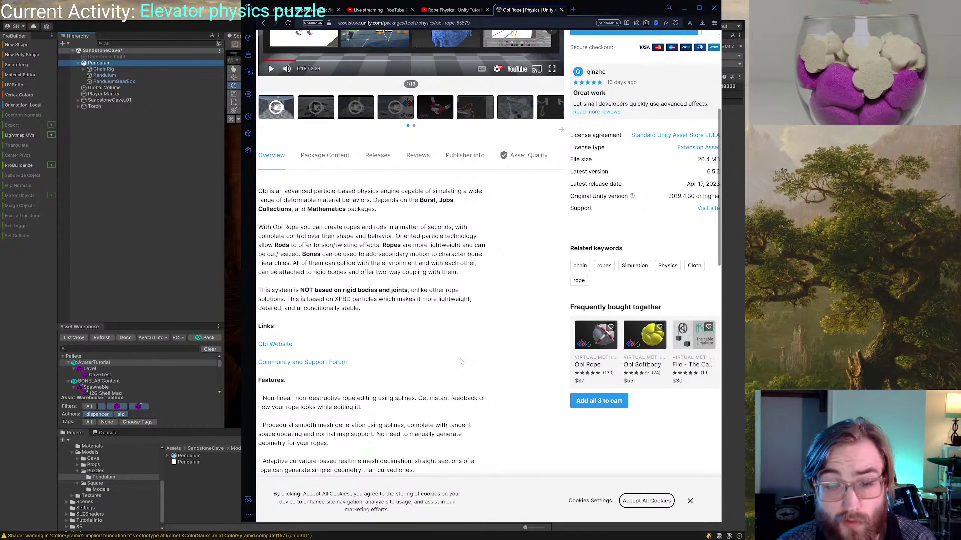
scroll(488, 373, "up", 1)
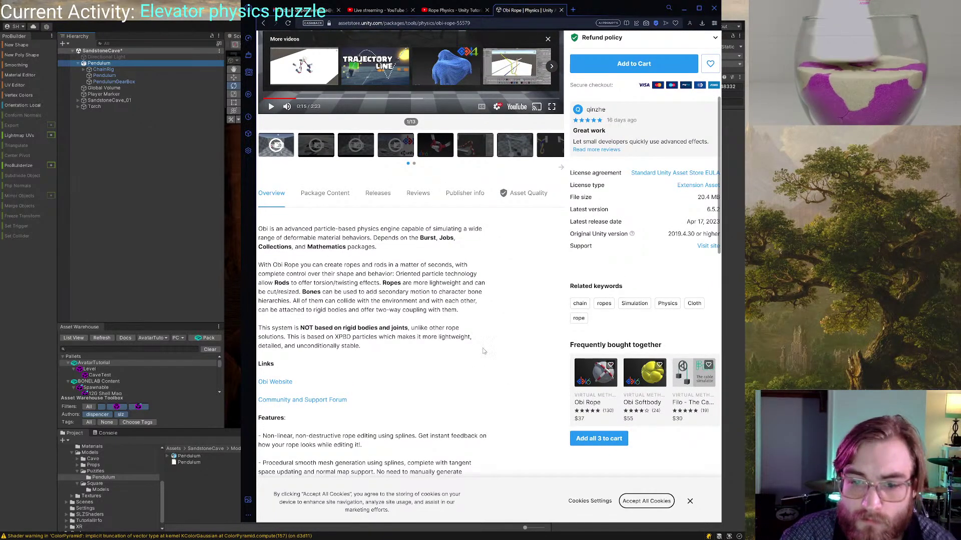
scroll(439, 371, "down", 4)
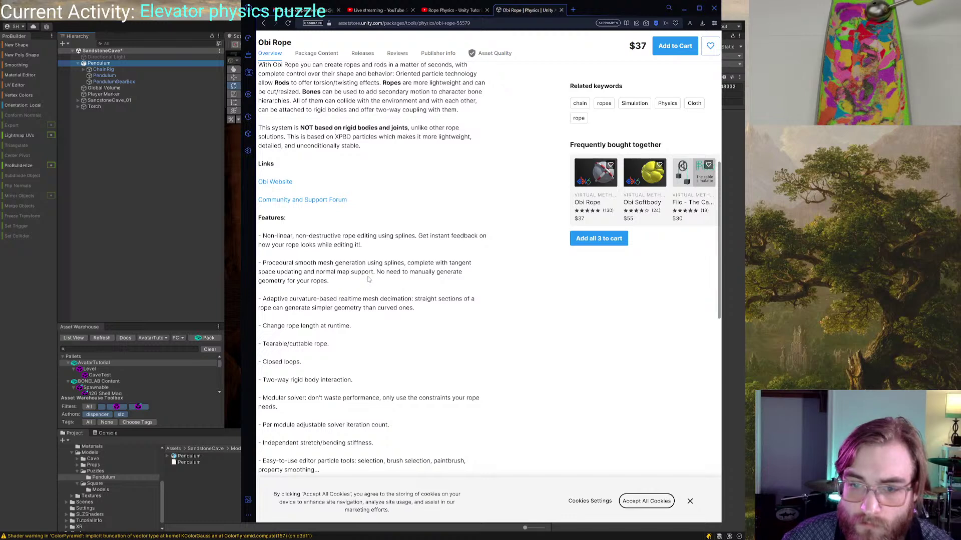
scroll(514, 288, "down", 1)
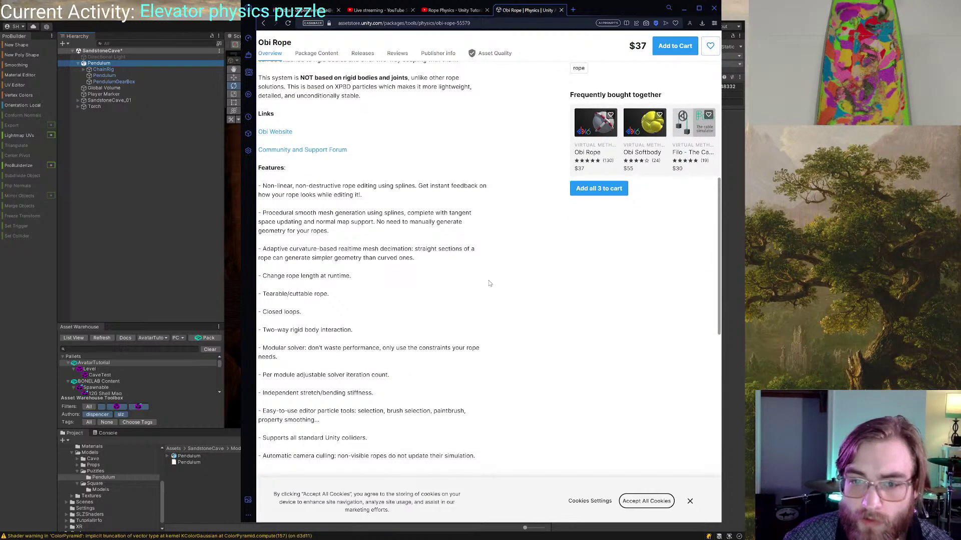
scroll(353, 257, "down", 1)
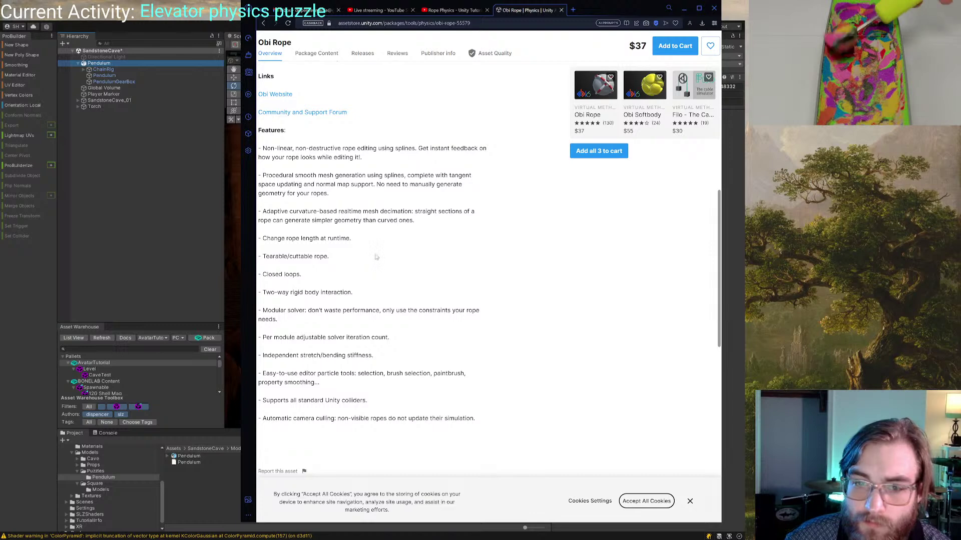
scroll(373, 256, "down", 1)
scroll(370, 253, "down", 1)
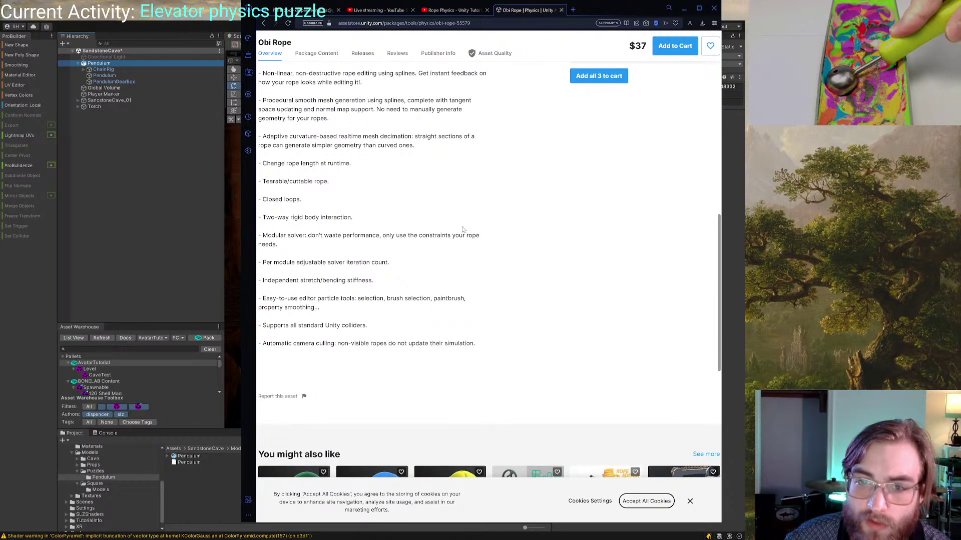
scroll(501, 234, "down", 1)
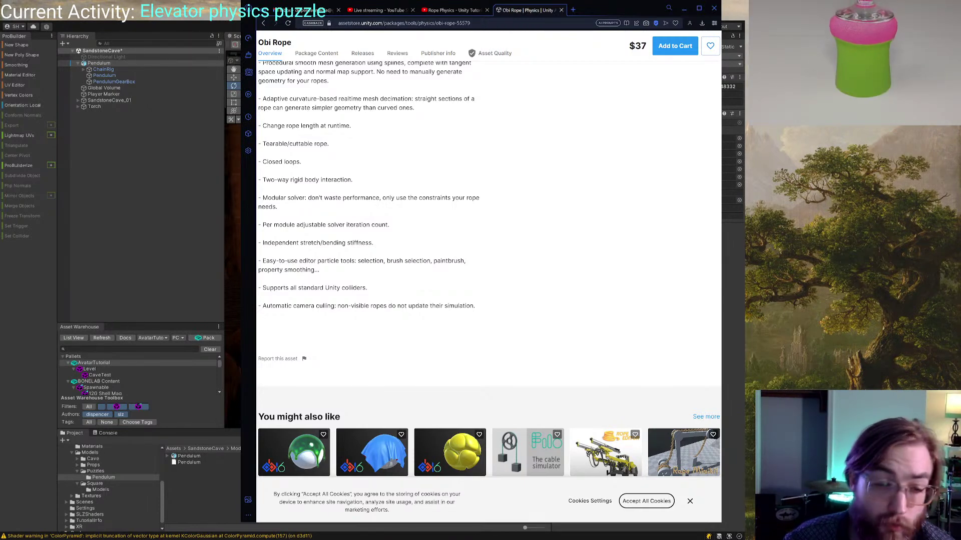
Return to Unity with a Rope Swing script component added to the Pendulum object
left_click_drag(621, 9, 620, 0)
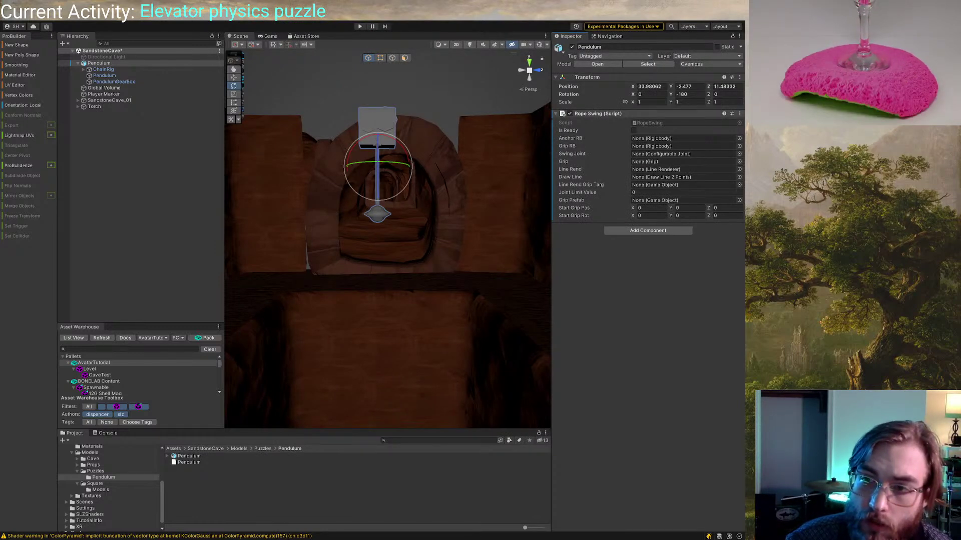
left_click(599, 114)
left_click(599, 115)
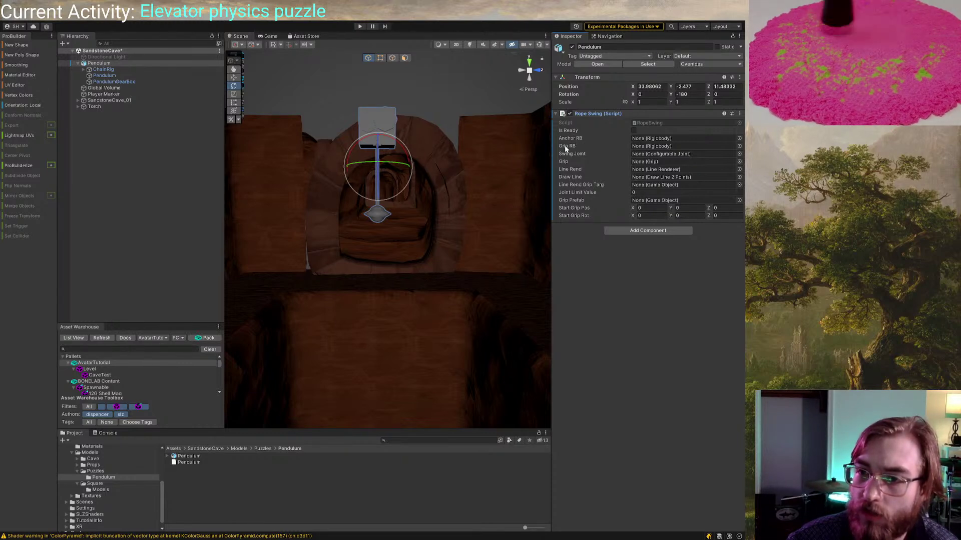
Examine the Rope Swing component's fields, from Swing Joint and Grip through Grip Prefab to Start Grip Rot
left_click(583, 153)
left_click(578, 163)
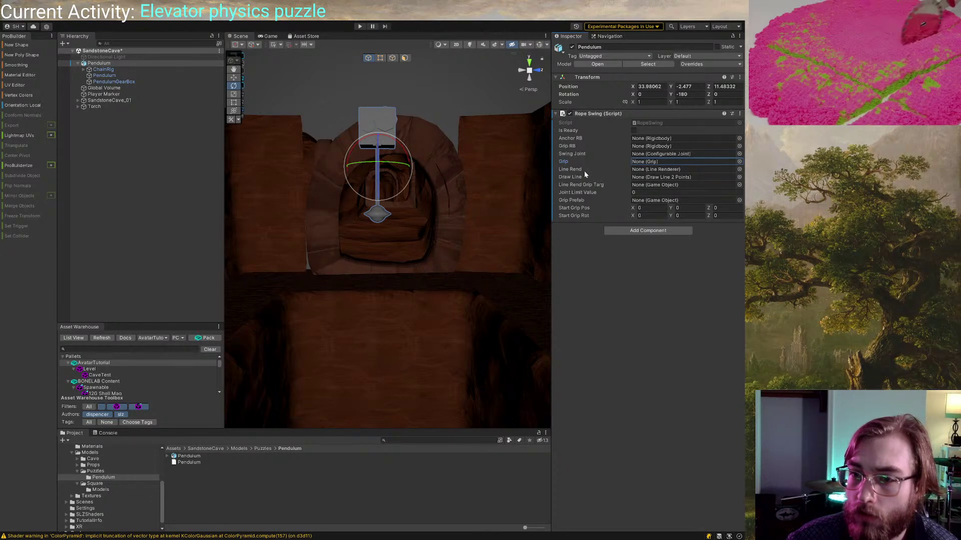
left_click(584, 175)
left_click(594, 183)
left_click(592, 192)
left_click(592, 200)
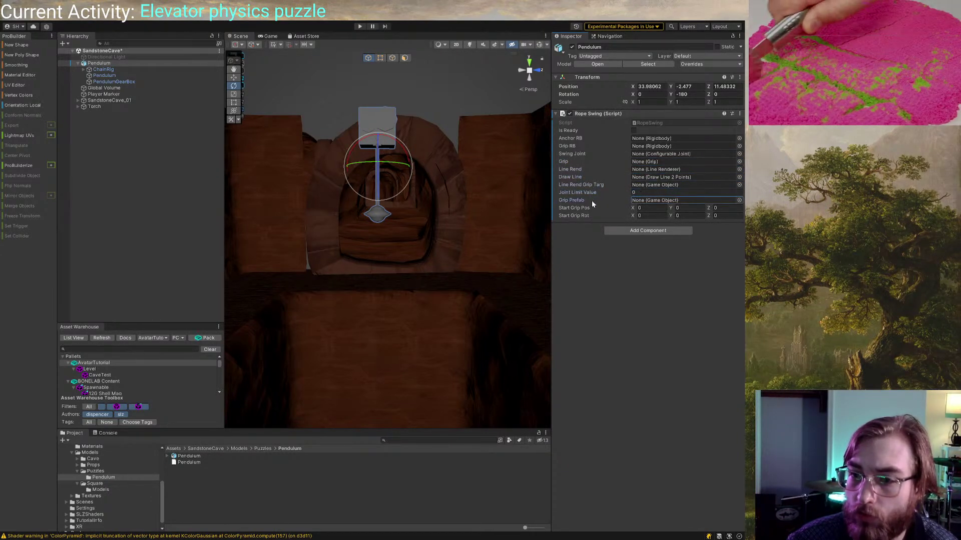
left_click(590, 214)
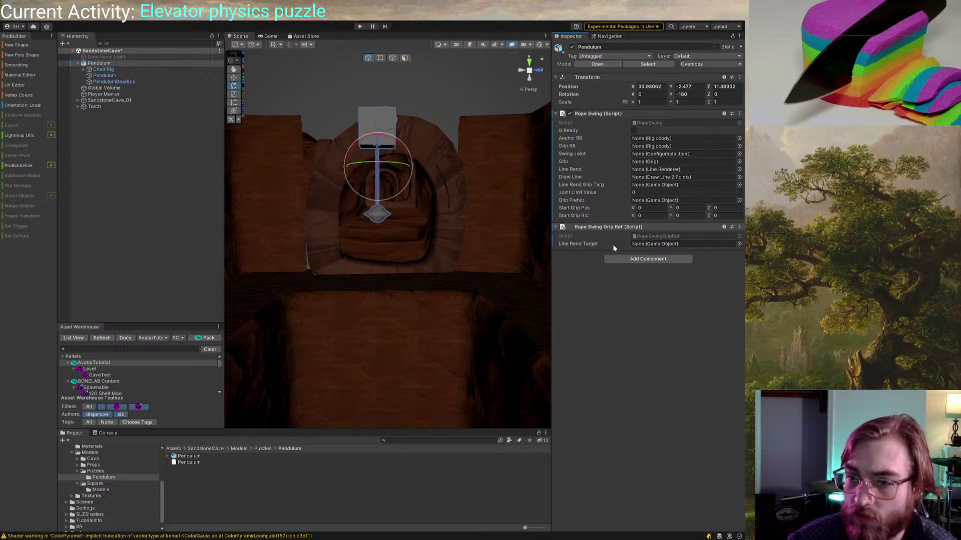
Undo the trial Rope Swing Grip Ref and Avatar components on the Pendulum object, keeping the Rope Swing script
key("ctrl+z")
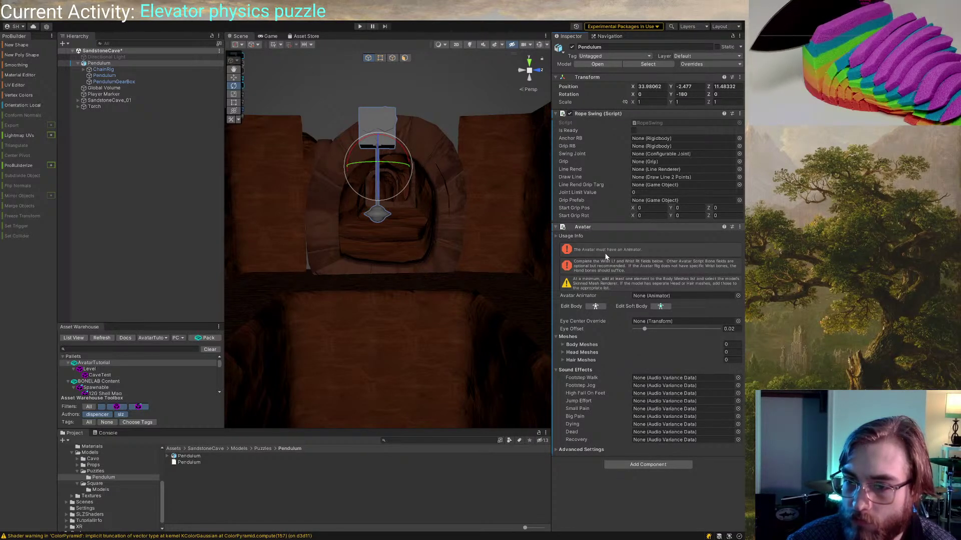
key("ctrl+z")
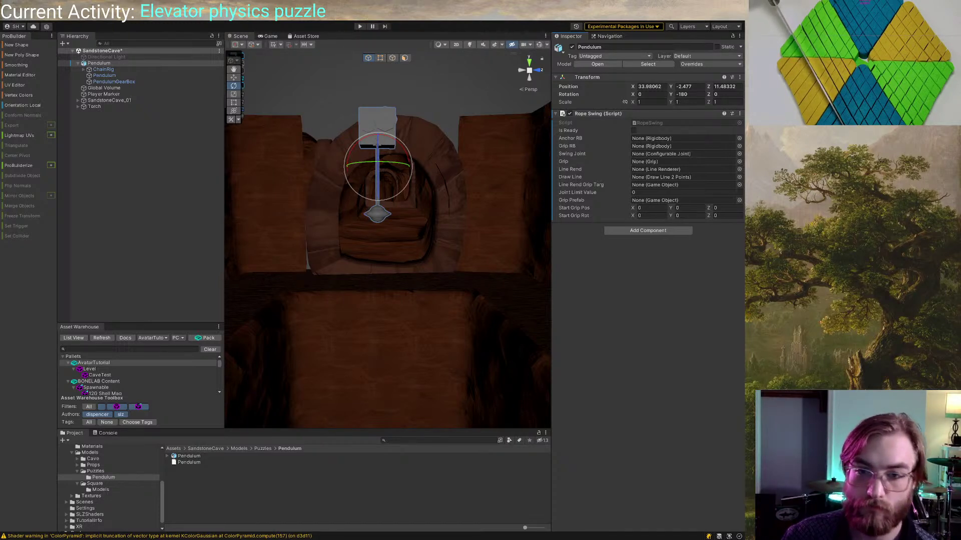
Collapse the SandstoneCave_01 hierarchy and expand the full bone chain under the Pendulum's ChainRig
left_click(439, 396)
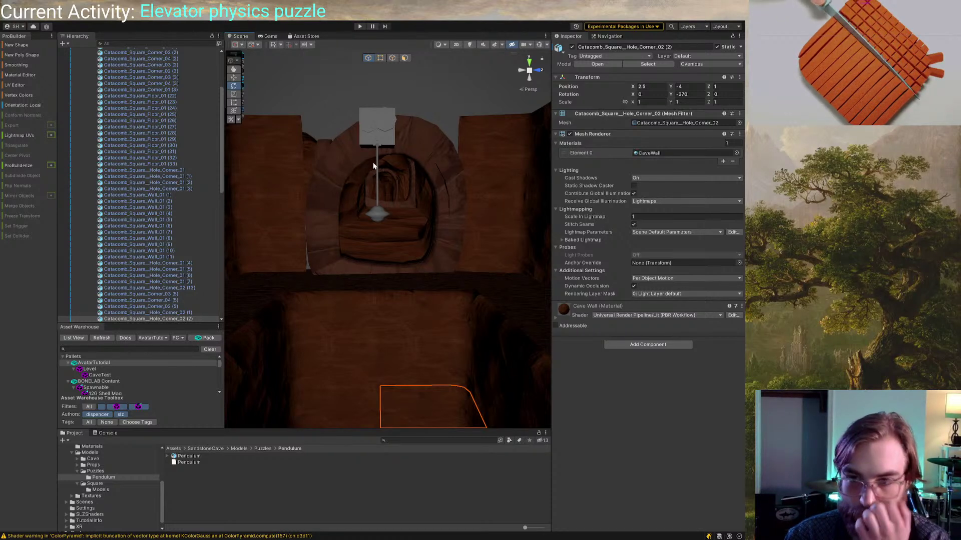
scroll(373, 161, "up", 3)
middle_click_drag(371, 161, 381, 196)
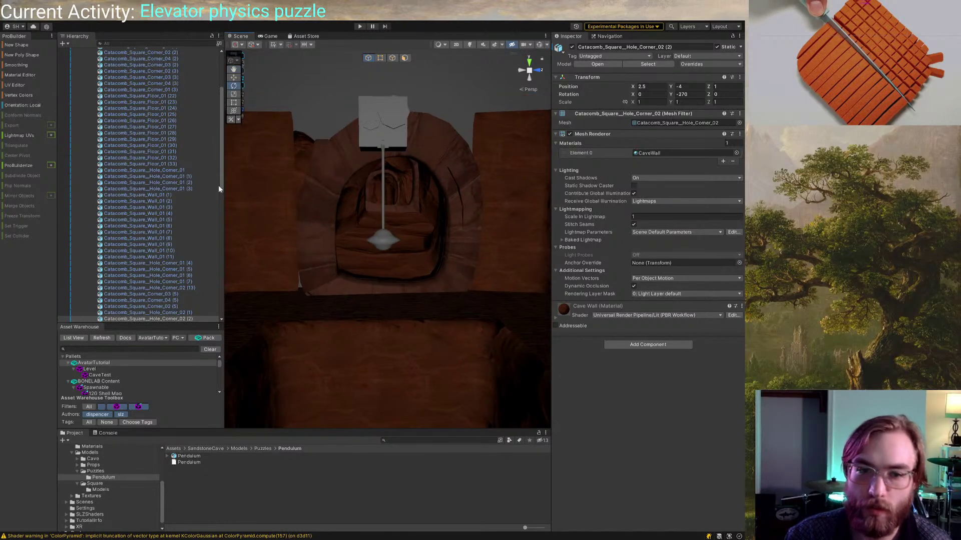
left_click_drag(221, 158, 216, 119)
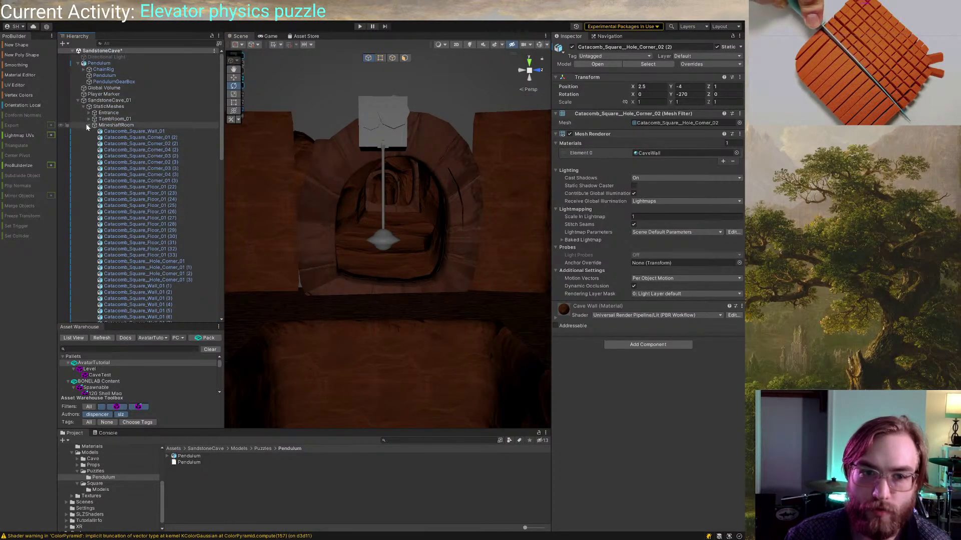
left_click(83, 106)
left_click(78, 101)
left_click(81, 69)
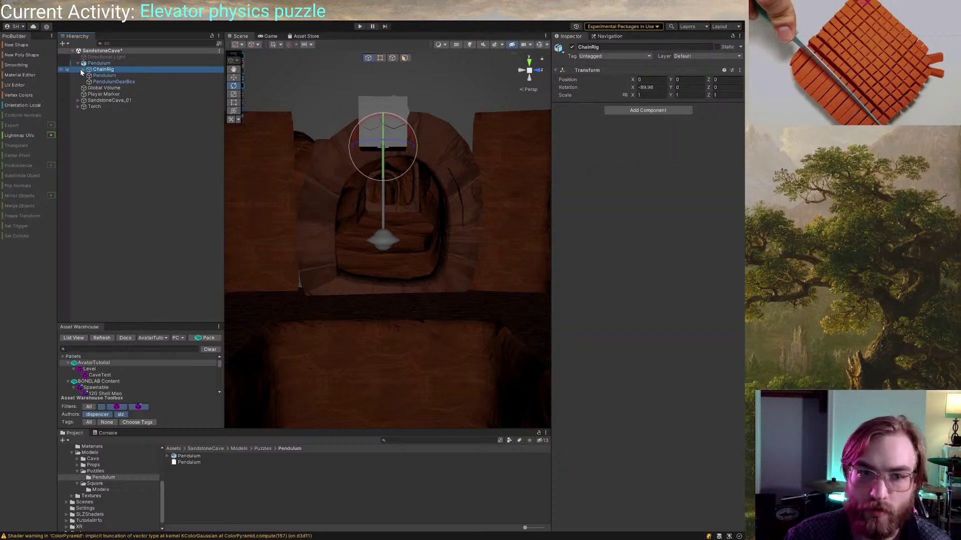
left_click(83, 69)
left_click(89, 75, "alt")
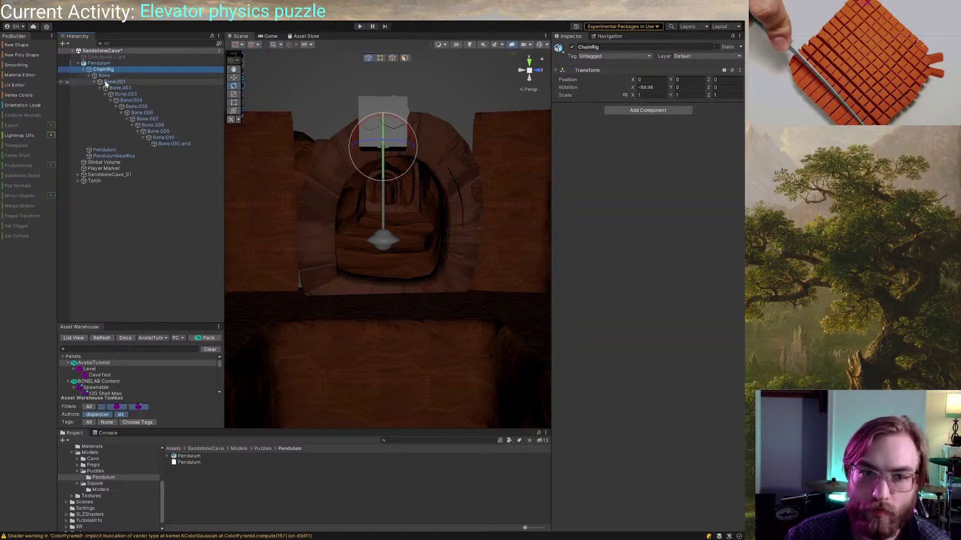
Inspect the chain's bones in the scene, from Bone.010_end at the weight up to the root Bone under the gear box
left_click(131, 81)
left_click(142, 94)
left_click(159, 125)
left_click(174, 143)
key("f")
mouse_move(351, 177)
right_mouse_down()
mouse_move(343, 155)
mouse_move(351, 165)
mouse_move(318, 165)
mouse_move(362, 185)
mouse_move(413, 186)
mouse_move(302, 194)
mouse_move(365, 195)
mouse_move(338, 192)
right_mouse_up()
key("s")
key("w")
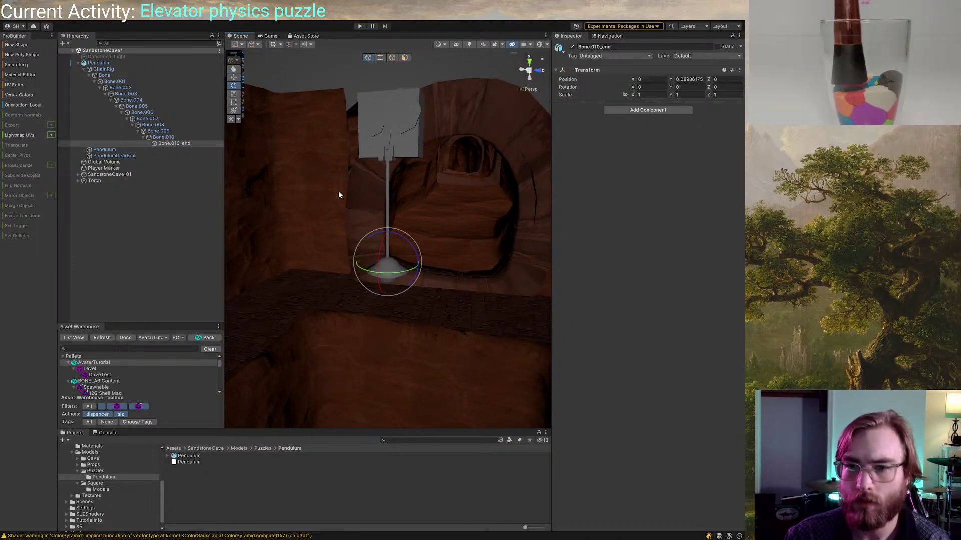
left_click(107, 75)
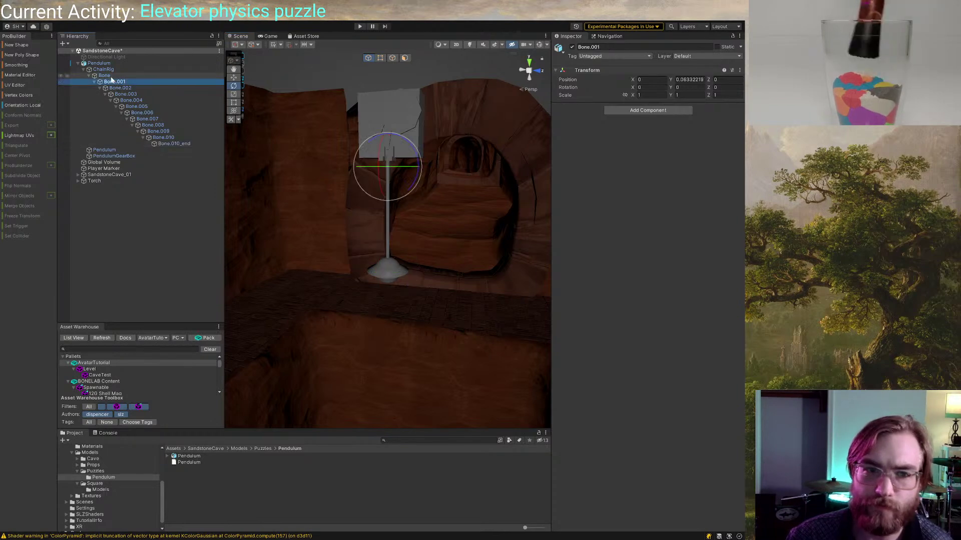
mouse_move(452, 150)
right_mouse_down()
mouse_move(444, 138)
mouse_move(461, 135)
mouse_move(448, 133)
right_mouse_up()
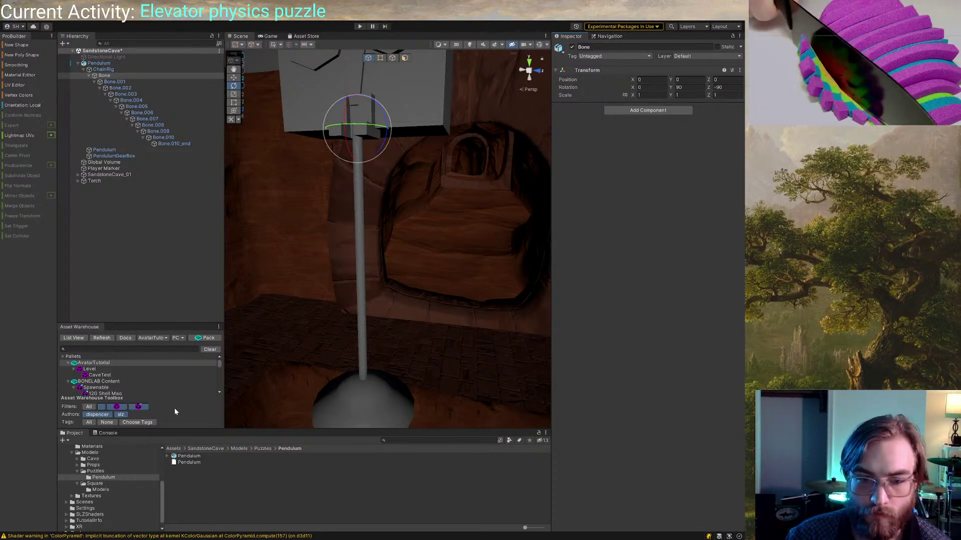
Create a folder named Scripts directly in the project's Assets folder
left_click(187, 474)
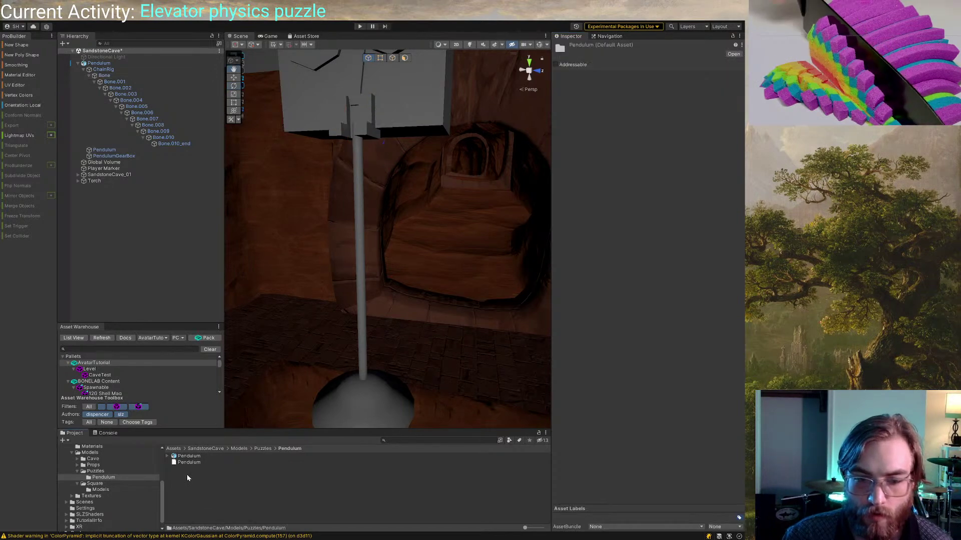
left_click(153, 478)
left_click(71, 452)
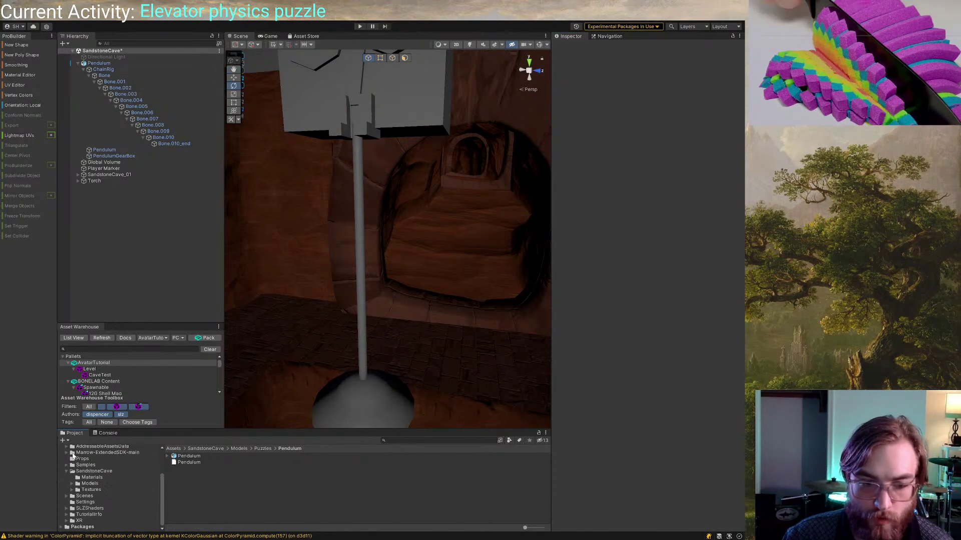
left_click(66, 471)
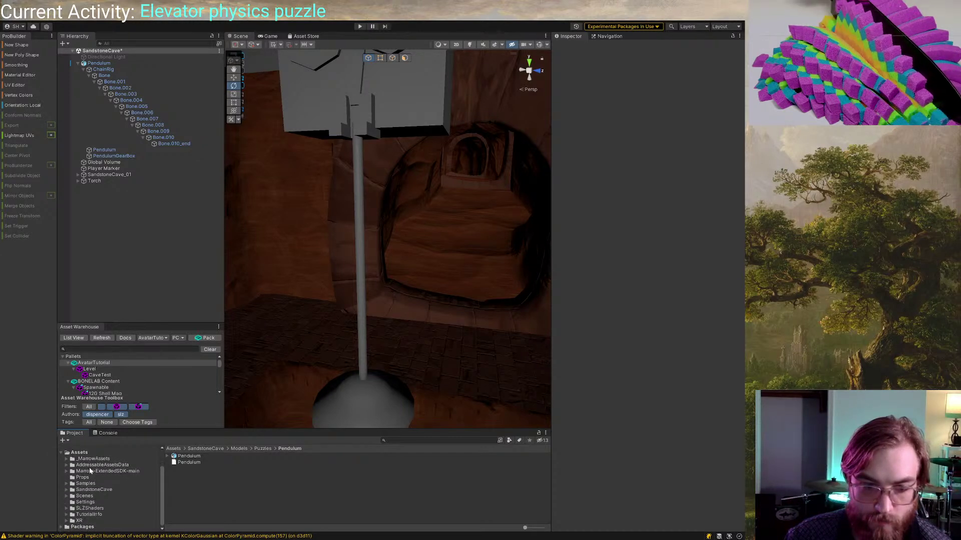
left_click(81, 453)
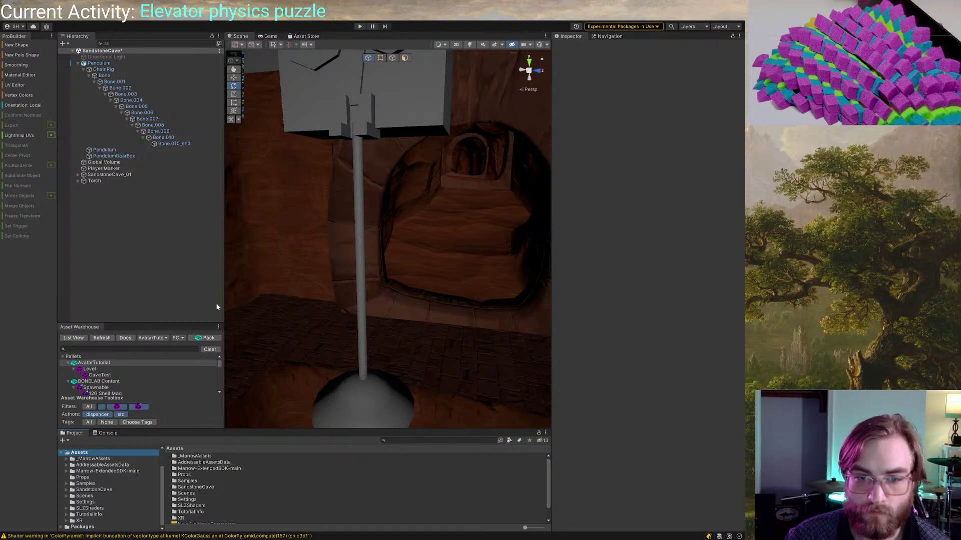
key("ctrl+shift+n")
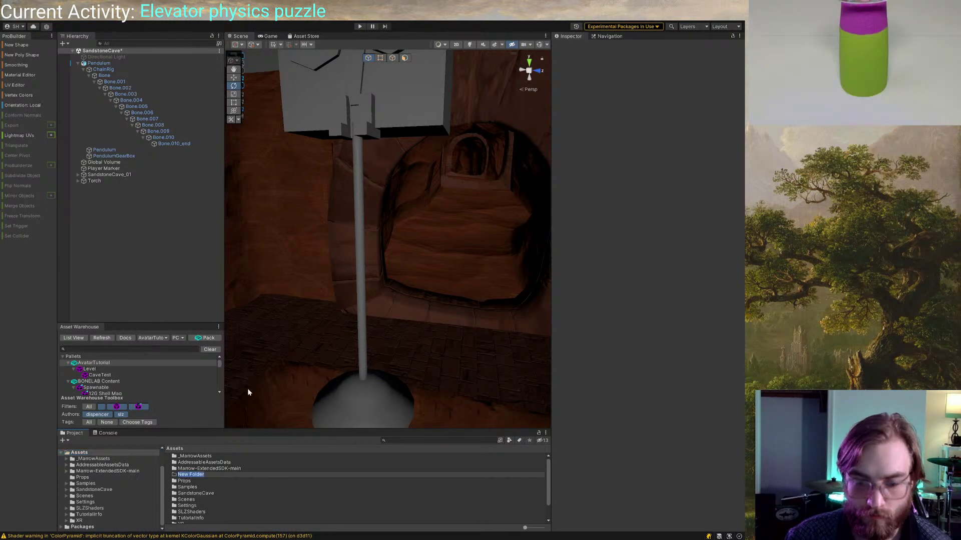
type("Scripts")
key("Return")
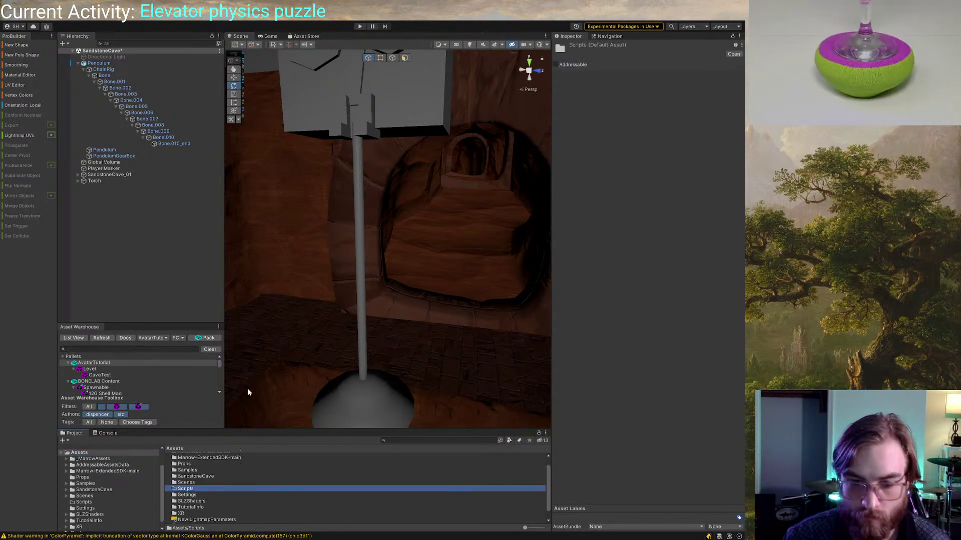
Open the new Scripts folder and create a subfolder named Ropes in it
double_click(186, 482)
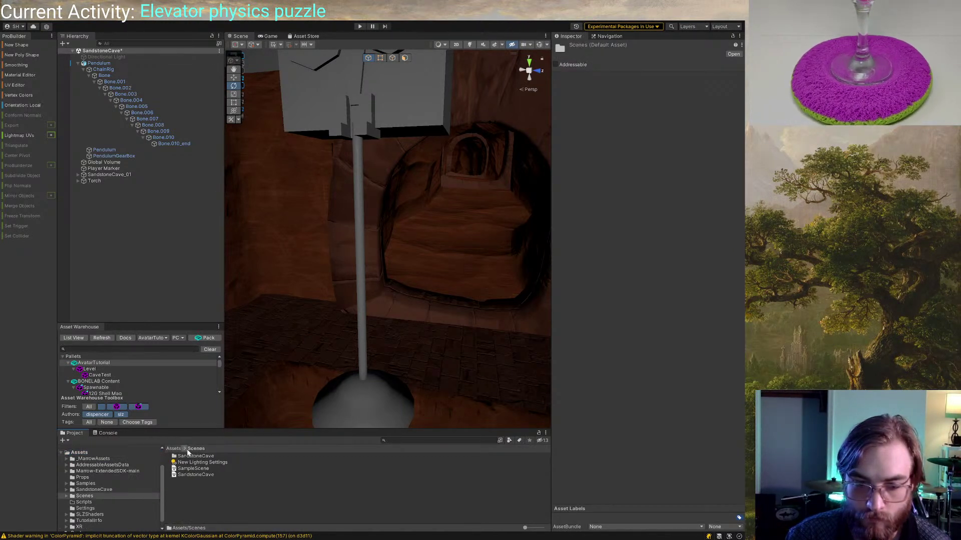
key("BackSpace")
double_click(184, 495)
key("BackSpace")
double_click(184, 500)
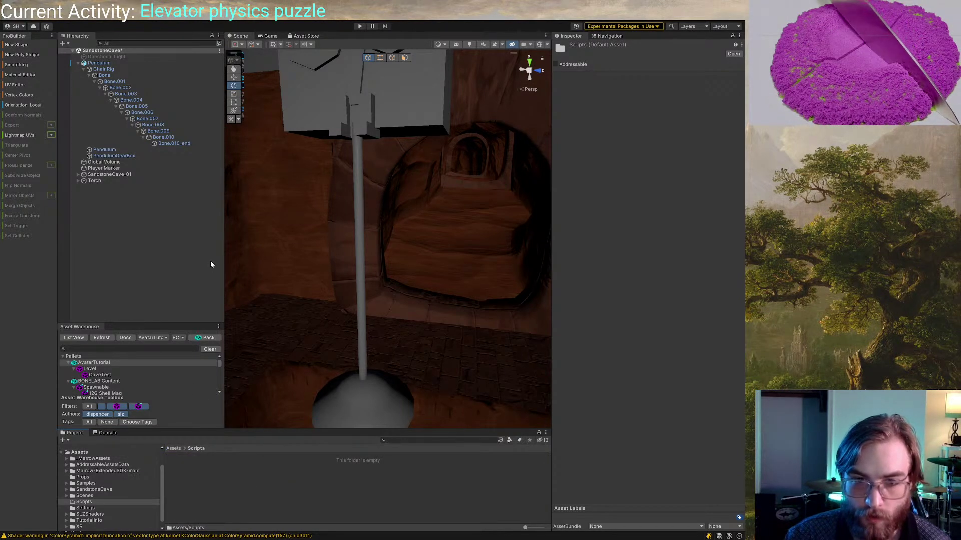
left_click(325, 191)
type("Ropes")
key("Return")
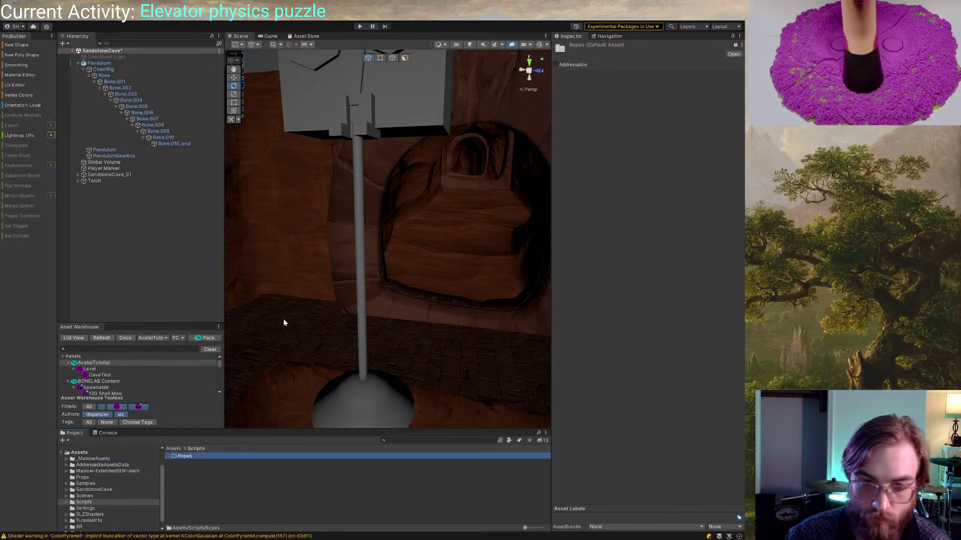
Create a C# script named DistanceJoint3D inside the Ropes folder
double_click(183, 457)
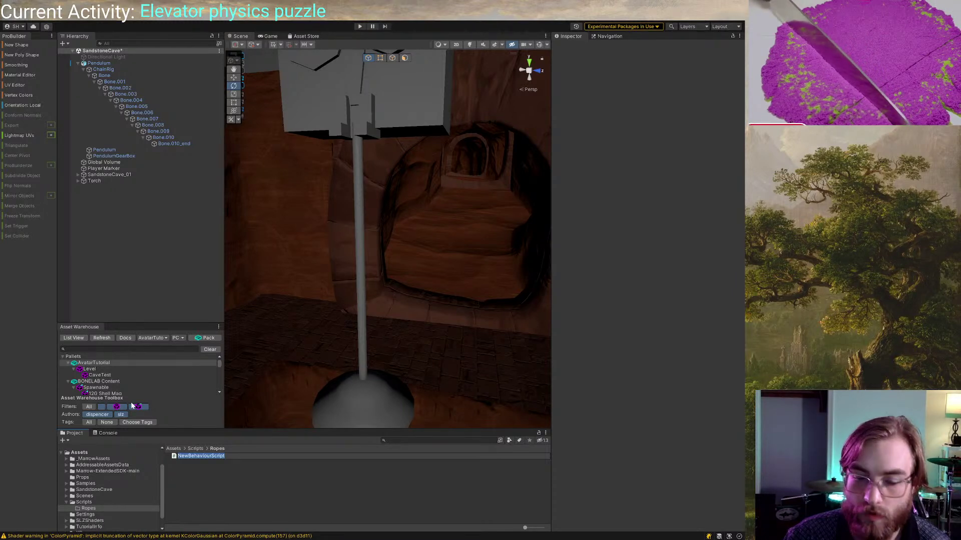
type("Dista")
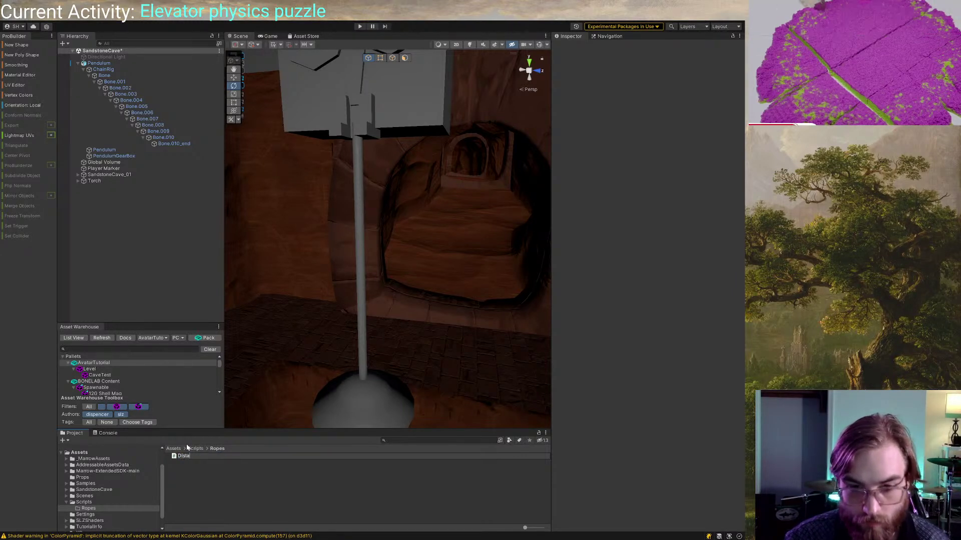
type("nceJoint3D")
key("Return")
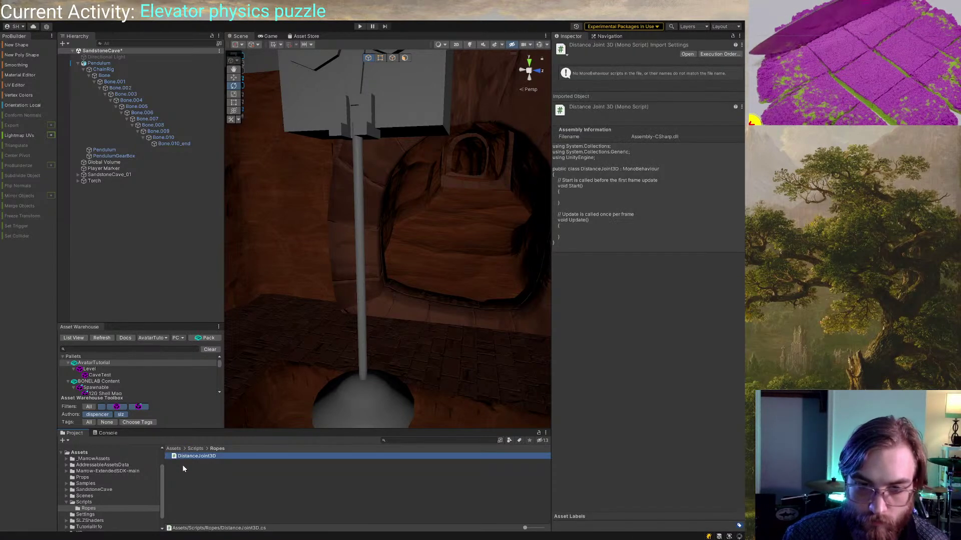
Add a second C# script named FrictionJoint3D to the Ropes folder
left_click(182, 464)
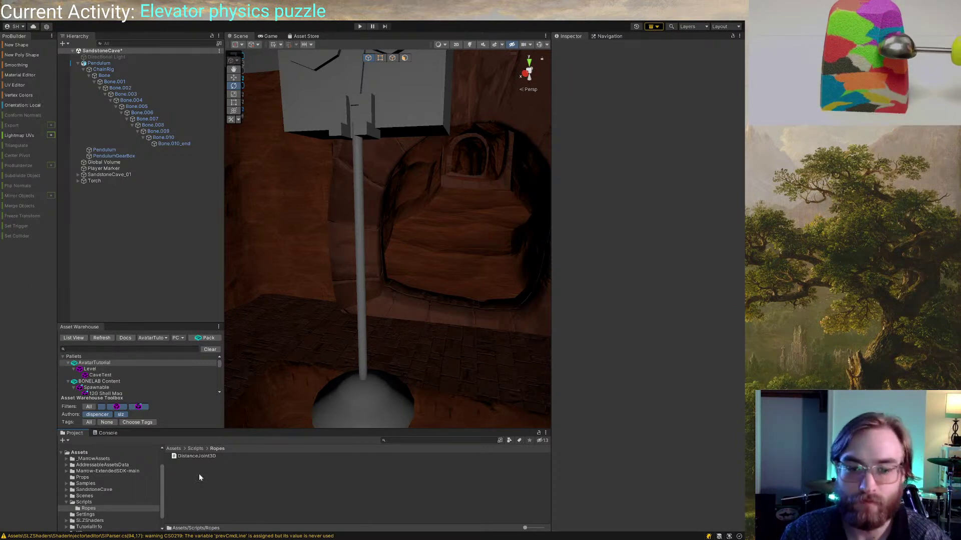
left_click(328, 204)
type("Fri")
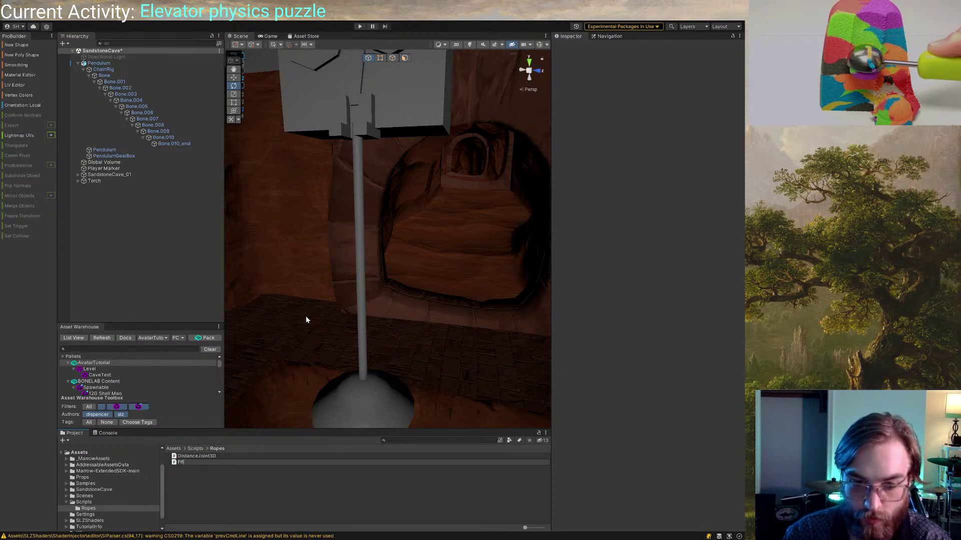
type("ctionJoint3D")
key("Return")
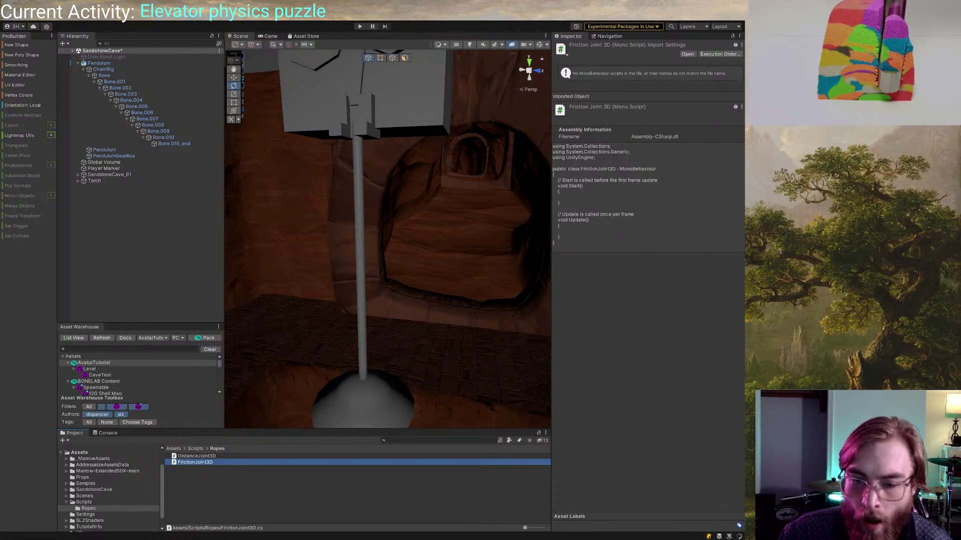
Add a third C# script named RopeRoot to the Ropes folder
left_click(188, 468)
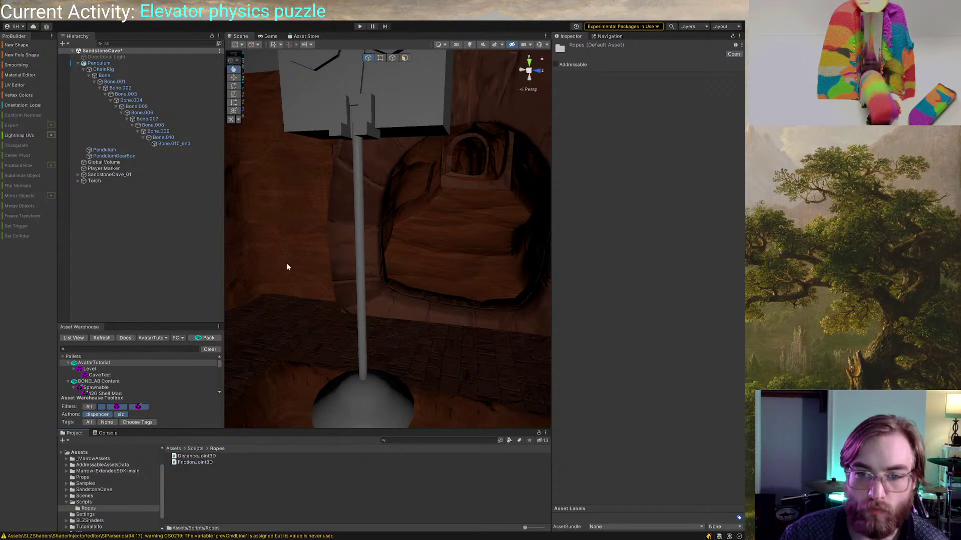
left_click(342, 193)
type("RopeRoot")
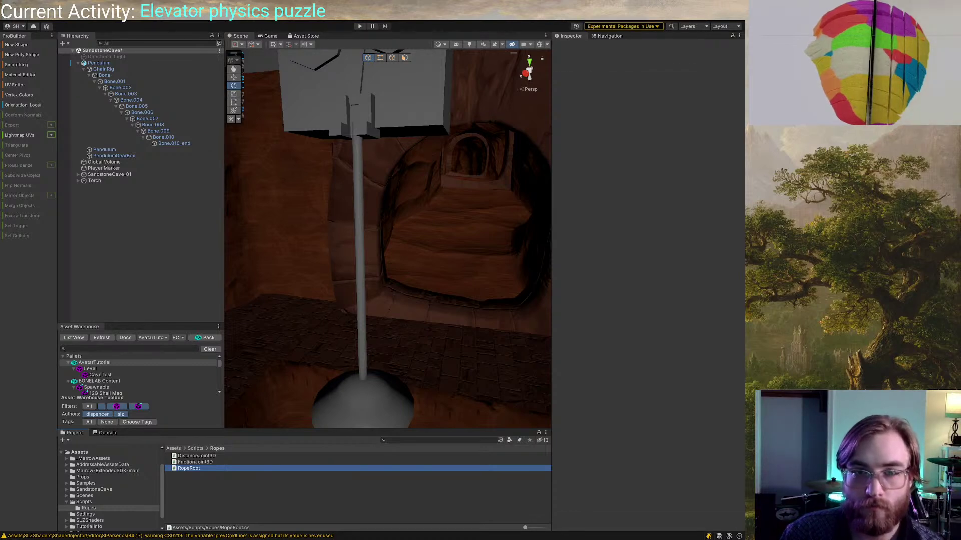
Open the DistanceJoint3D, FrictionJoint3D and RopeRoot scripts in Visual Studio
left_click(197, 456)
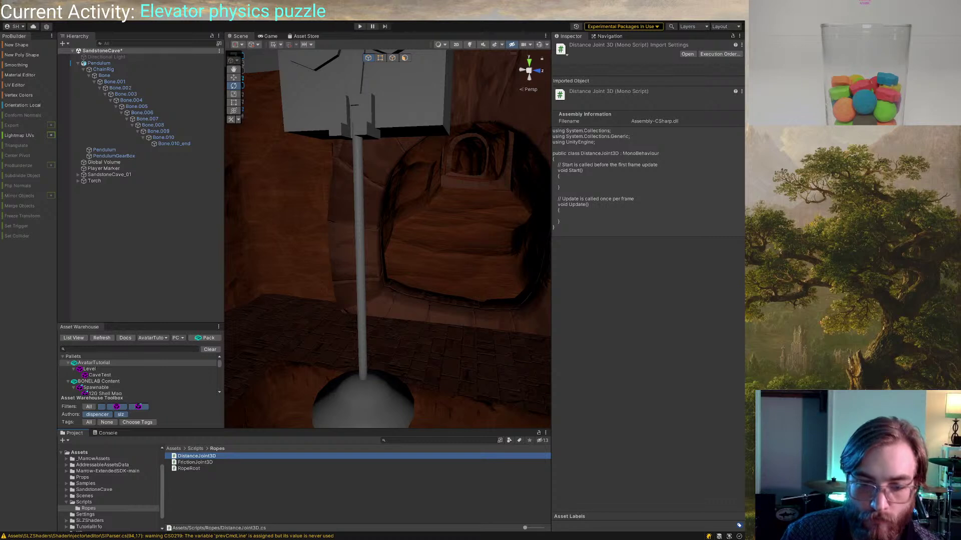
left_click(191, 463)
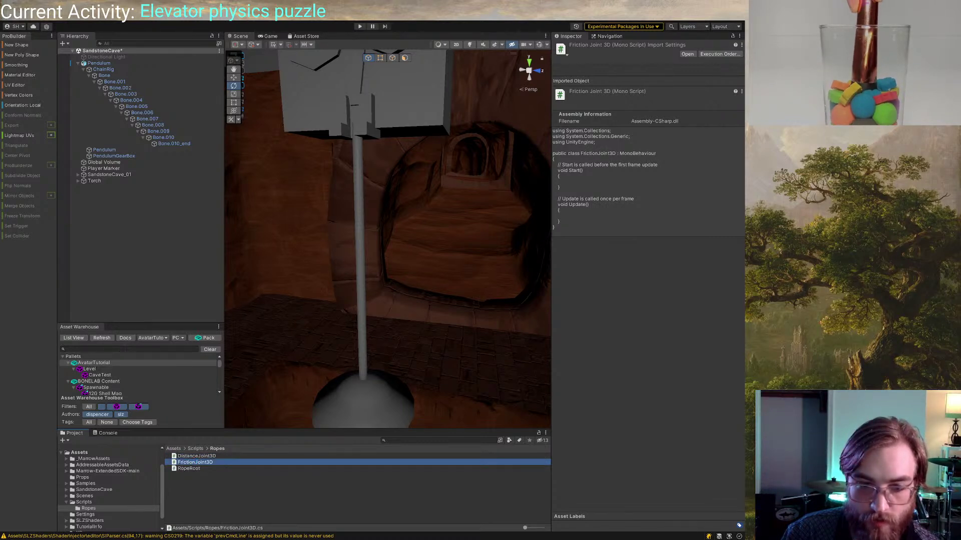
left_click(185, 469)
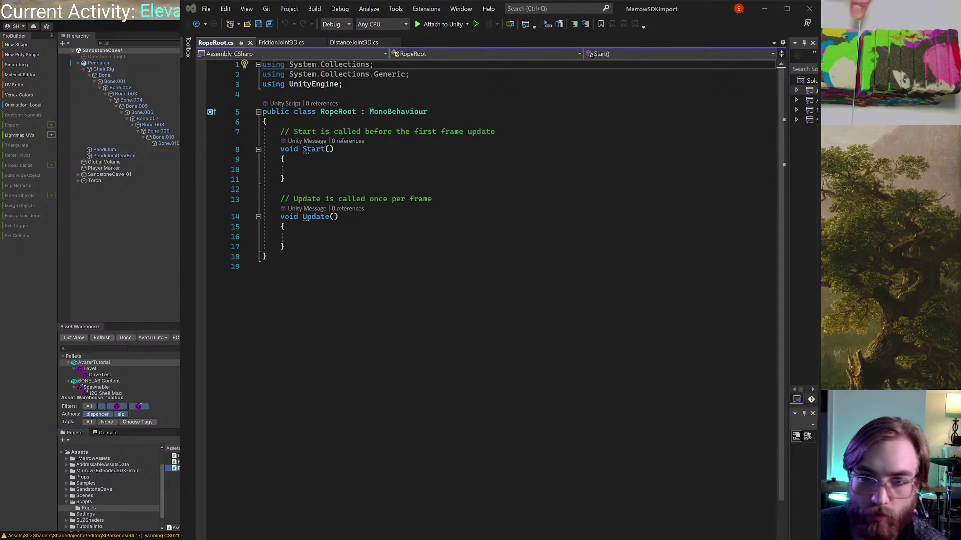
Replace the entire template code of RopeRoot.cs with the copied rope script and save the file
key("shift+Up")
key("shift+Up")
key("shift+Up")
key("shift+Up")
key("shift+Up")
key("shift+Up")
key("shift+Up")
key("shift+Up")
key("shift+Up")
key("shift+Up")
key("shift+Up")
key("shift+Up")
key("shift+Up")
key("shift+Up")
key("shift+Up")
key("shift+Up")
key("shift+Up")
key("shift+Up")
key("ctrl+v")
scroll(307, 174, "up", 5)
key("ctrl+s")
Replace the template code of FrictionJoint3D.cs with the copied FrictionJoint3D class and save the file
left_click(284, 43)
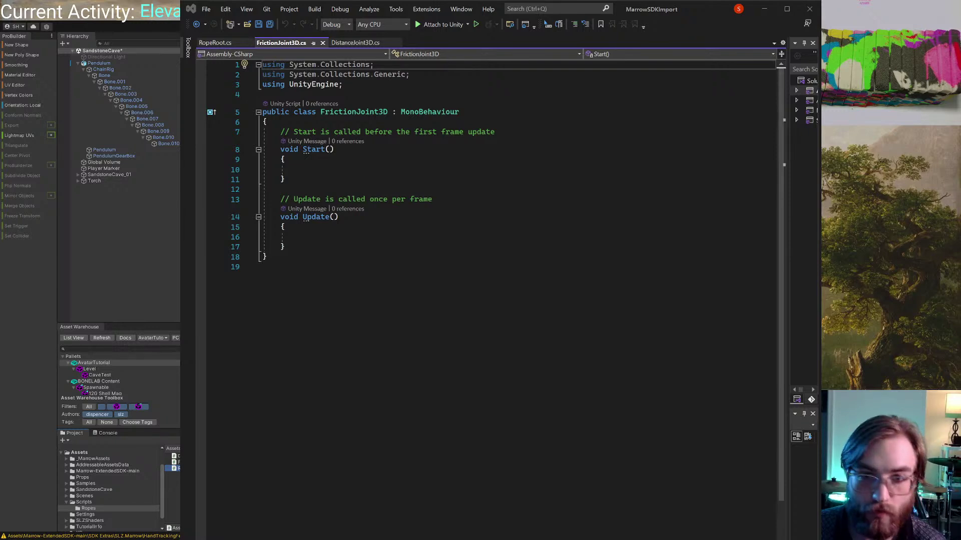
left_click(283, 247)
key("ctrl+a")
type("using System.Collections; using System.Collections.Generic; using UnityEngine;  public class FrictionJoint3D : MonoBehaviour {      [Range(0, 1)]     public float Friction;      protected Rigidbody Rigidbody;      void Awake()     {         Rigidbody = GetComponent<Rigidbody>();     }      void FixedUpdate()     {         Rigidbody.velocity = Rigidbody.velocity * (1 - Friction);         Rigidbody.angularVelocity = Rigidbody.angularVelocity * (1 - Friction);     }    }")
key("ctrl+s")
Replace the template in DistanceJoint3D.cs with the copied distance joint class, using Spring 0.1f and Damper 5f, and save the file
left_click(357, 45)
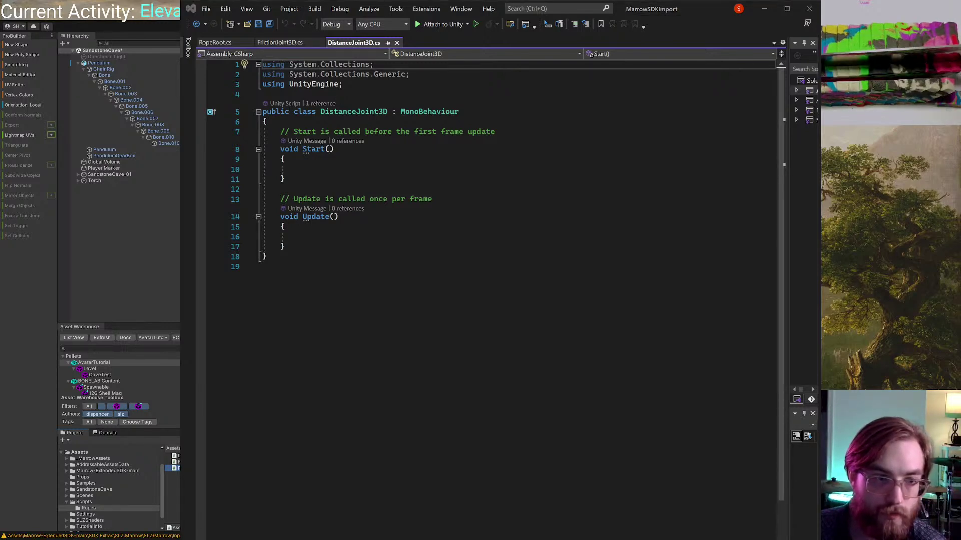
left_click_drag(268, 257, 261, 64)
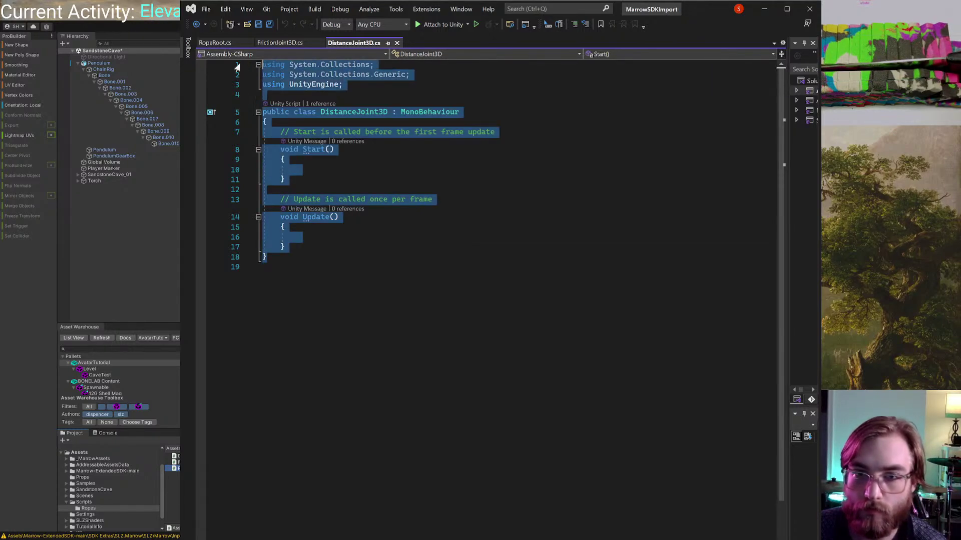
type("using UnityEngine;  public class DistanceJoint3D : MonoBehaviour {      public Transform ConnectedRigidbody;     public bool DetermineDistanceOnStart = true;     public float Distance;     public float Spring = 0.1f;     public float Damper = 5f;      protected Rigidbody Rigidbody;      void Awake()     {         Rigidbody = GetComponent<Rigidbody>();     }      void Start()     {         if (DetermineDistanceOnStart && ConnectedRigidbody != null)             Distance = Vector3.Distance(Rigidbody.position, ConnectedRigidbody.position);     }      void FixedUpdate()     {          var connection = Rigidbody.position - ConnectedRigidbody.position;         var distanceDiscrepancy = Distance - connection.magnitude;          Rigidbody.position += distanceDiscrepancy * connection.normalized;          var velocityTarget = connection + (Rigidbody.velocity + Physics.gravity * Spring);         var projectOnConnection = Vector3.Project(velocityTarget, connection);         Rigidbody.velocity = (velocityTarget - projectOnConnection) / (1 + Damper * Time.fixedDeltaTime);       } }")
scroll(349, 251, "down", 6)
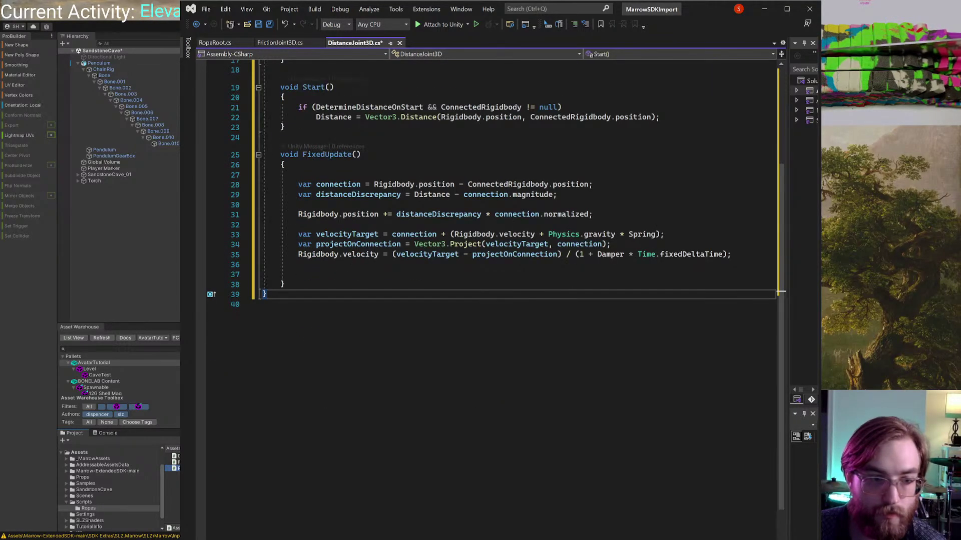
key("ctrl+s")
scroll(344, 287, "up", 6)
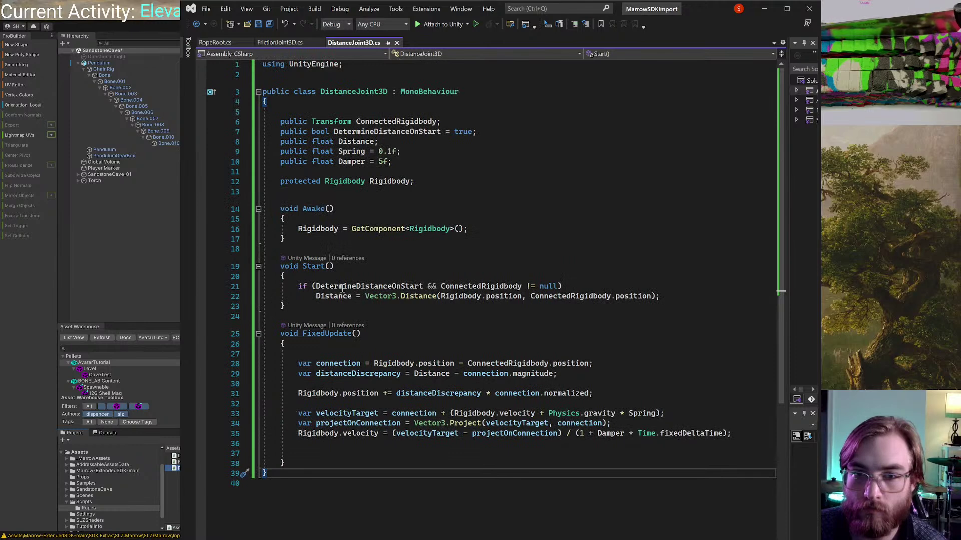
Switch to Unity and attach the RopeRoot script to the Bone object at the top of the pendulum's ChainRig hierarchy
left_click(145, 473)
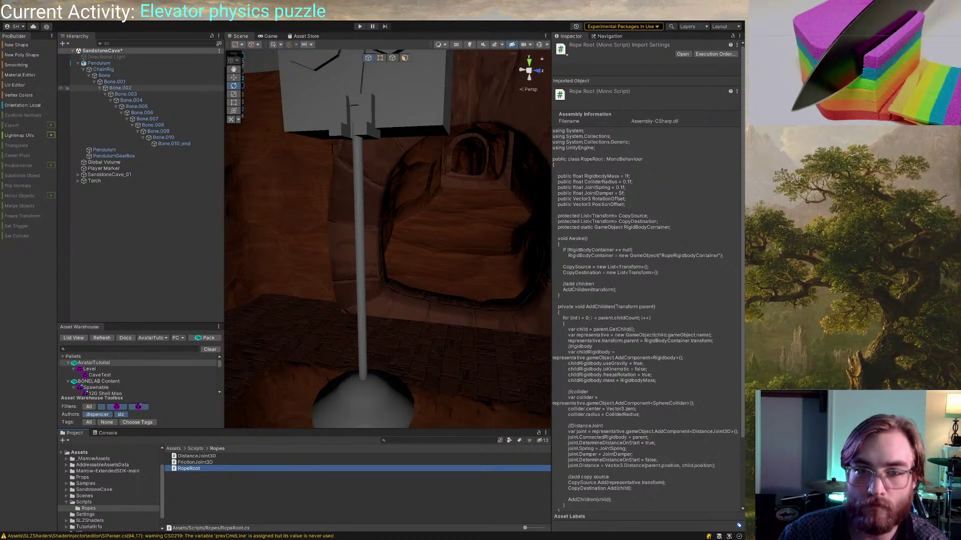
middle_click_drag(311, 173, 308, 146)
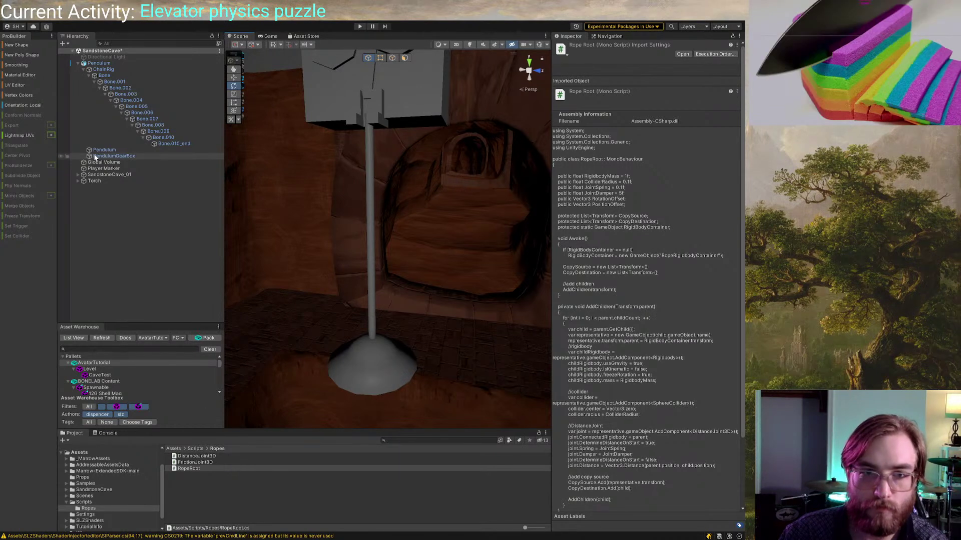
left_click(104, 63)
left_click(105, 70)
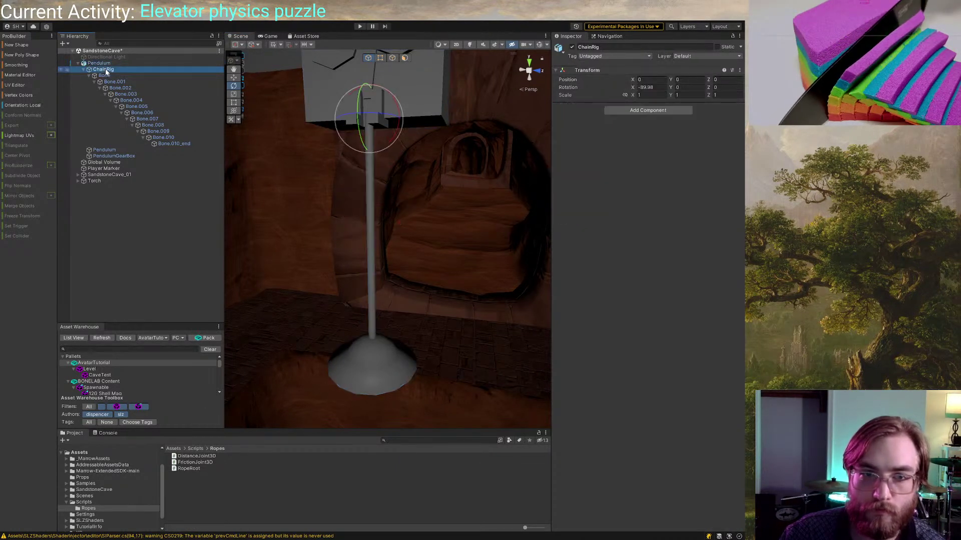
left_click(105, 76)
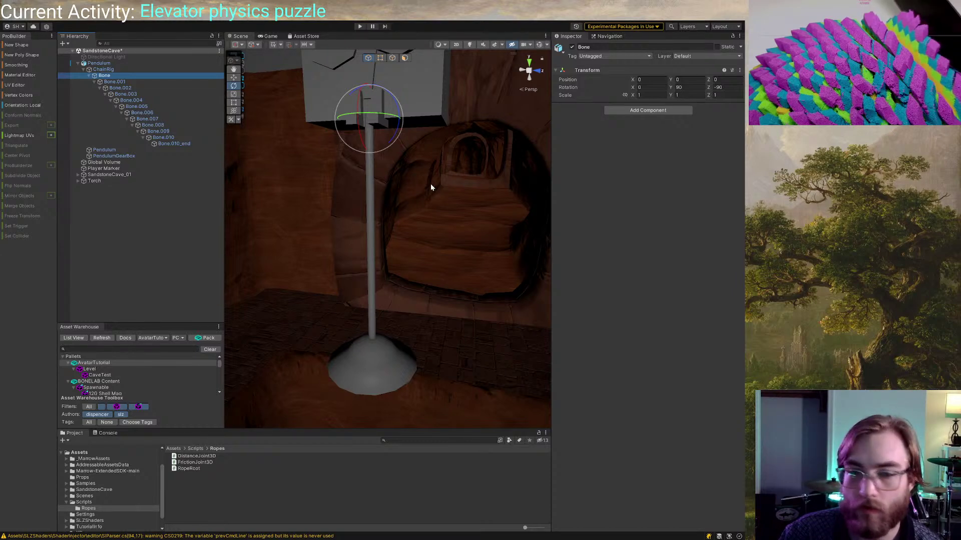
left_click_drag(188, 468, 645, 224)
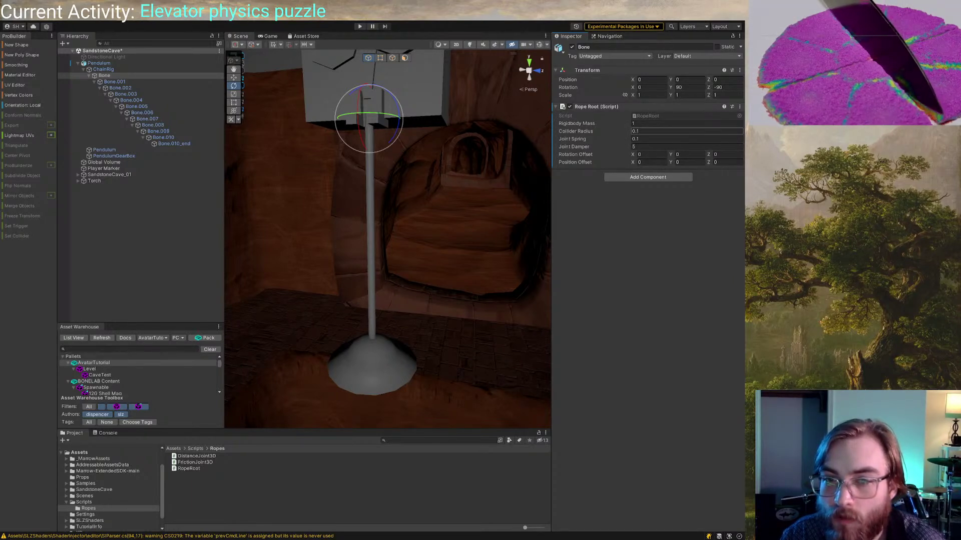
Set the Rope Root component's Collider Radius to 0.15 and Joint Damper to 20
left_click(667, 133)
type("0.15")
key("Tab")
key("Tab")
type("20")
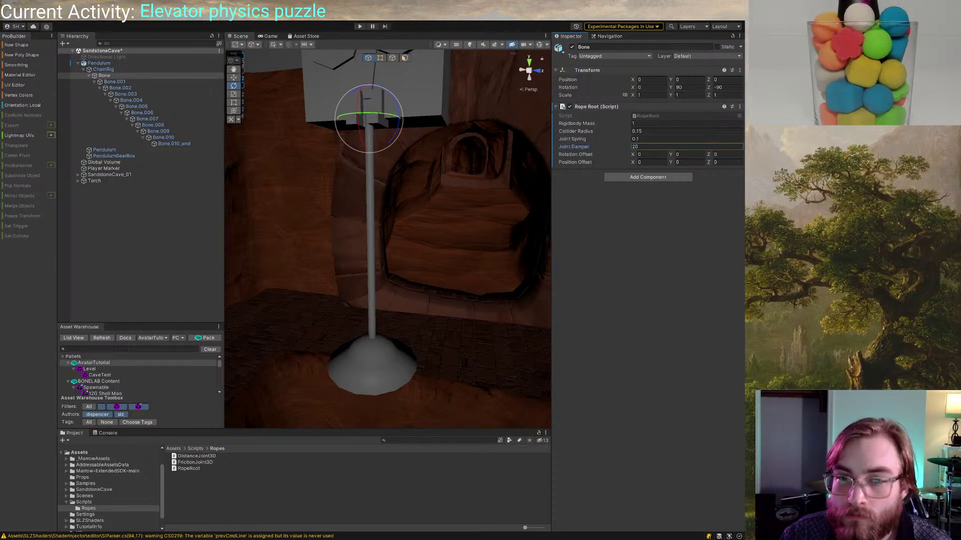
Set the X value of Rope Root's Rotation Offset to 180
key("w")
left_click(653, 155)
type("180")
key("Return")
Try swinging the pendulum by rotating Bone about its Y axis in the scene, and undo the last two changes
key("e")
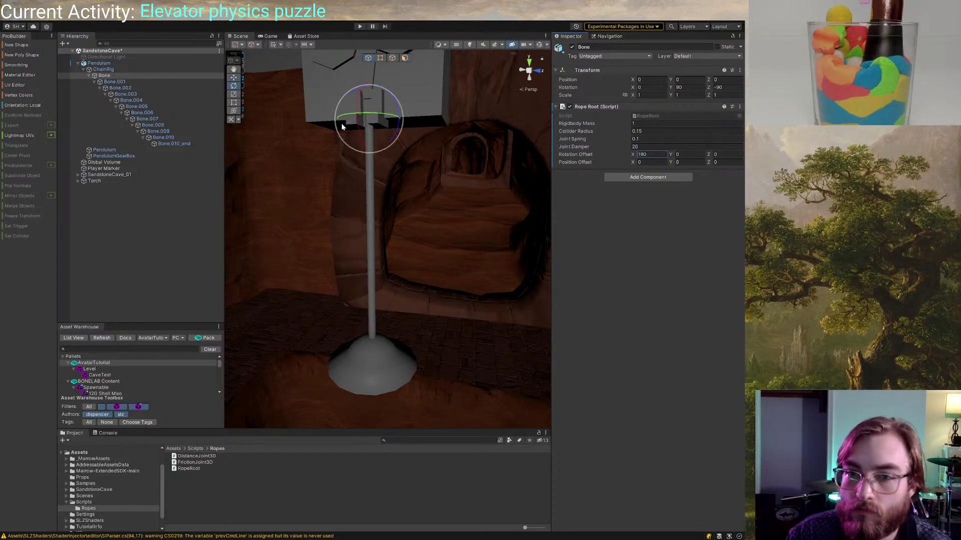
left_click_drag(356, 101, 359, 194)
key("w")
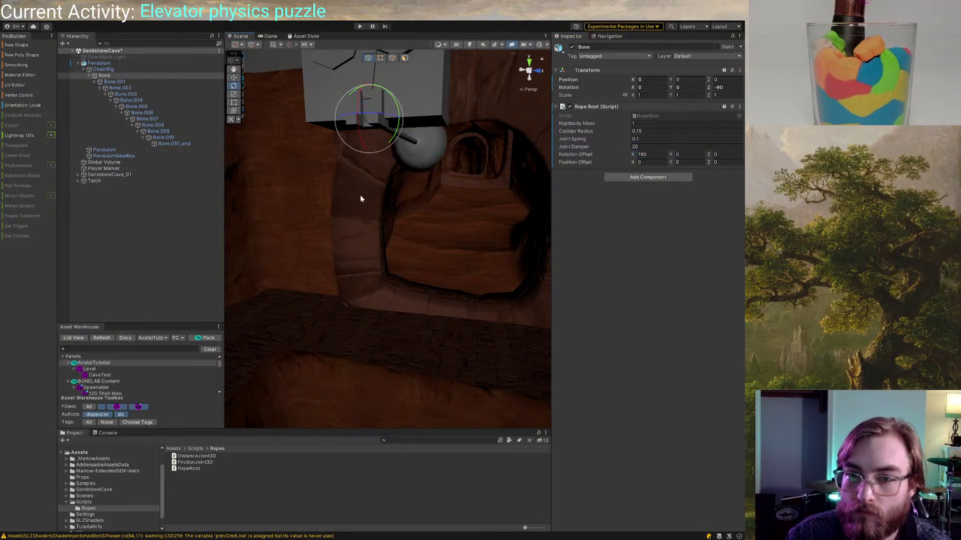
key("ctrl+z")
key("ctrl+z")
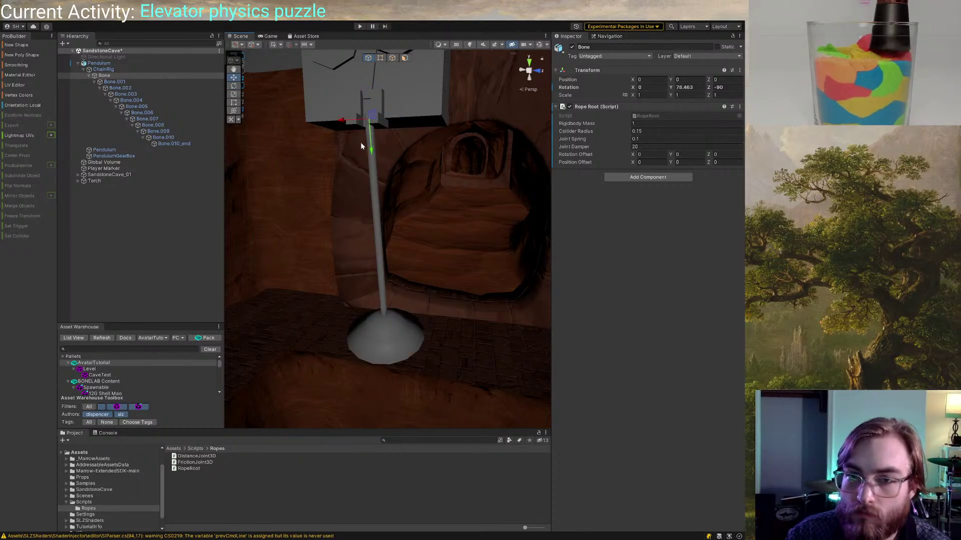
Re-enter 180 as the X Rotation Offset of the Rope Root component on Bone
left_click(664, 162)
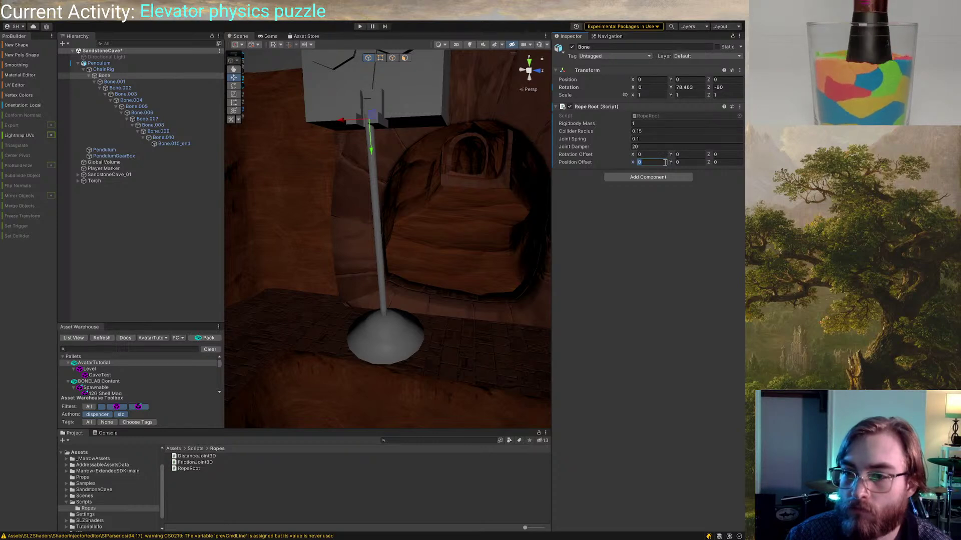
left_click(664, 153)
type("180")
Set the Y rotation of Bone to 90 so the pendulum hangs straight down
left_click(698, 87)
type("0")
key("ctrl+z")
right_click_drag(493, 157, 396, 162)
key("d")
left_click(691, 89)
type("90")
key("Return")
right_click_drag(345, 202, 422, 180)
key("s")
key("w")
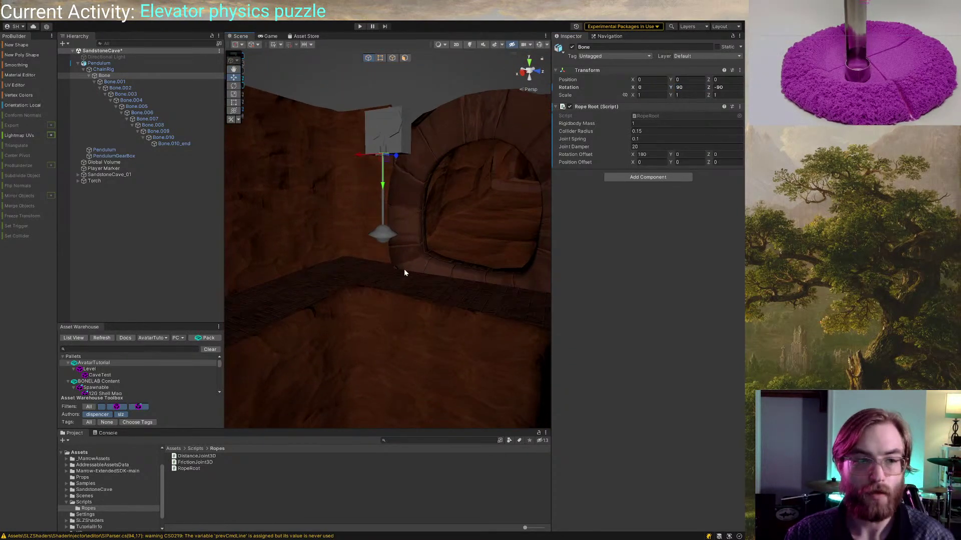